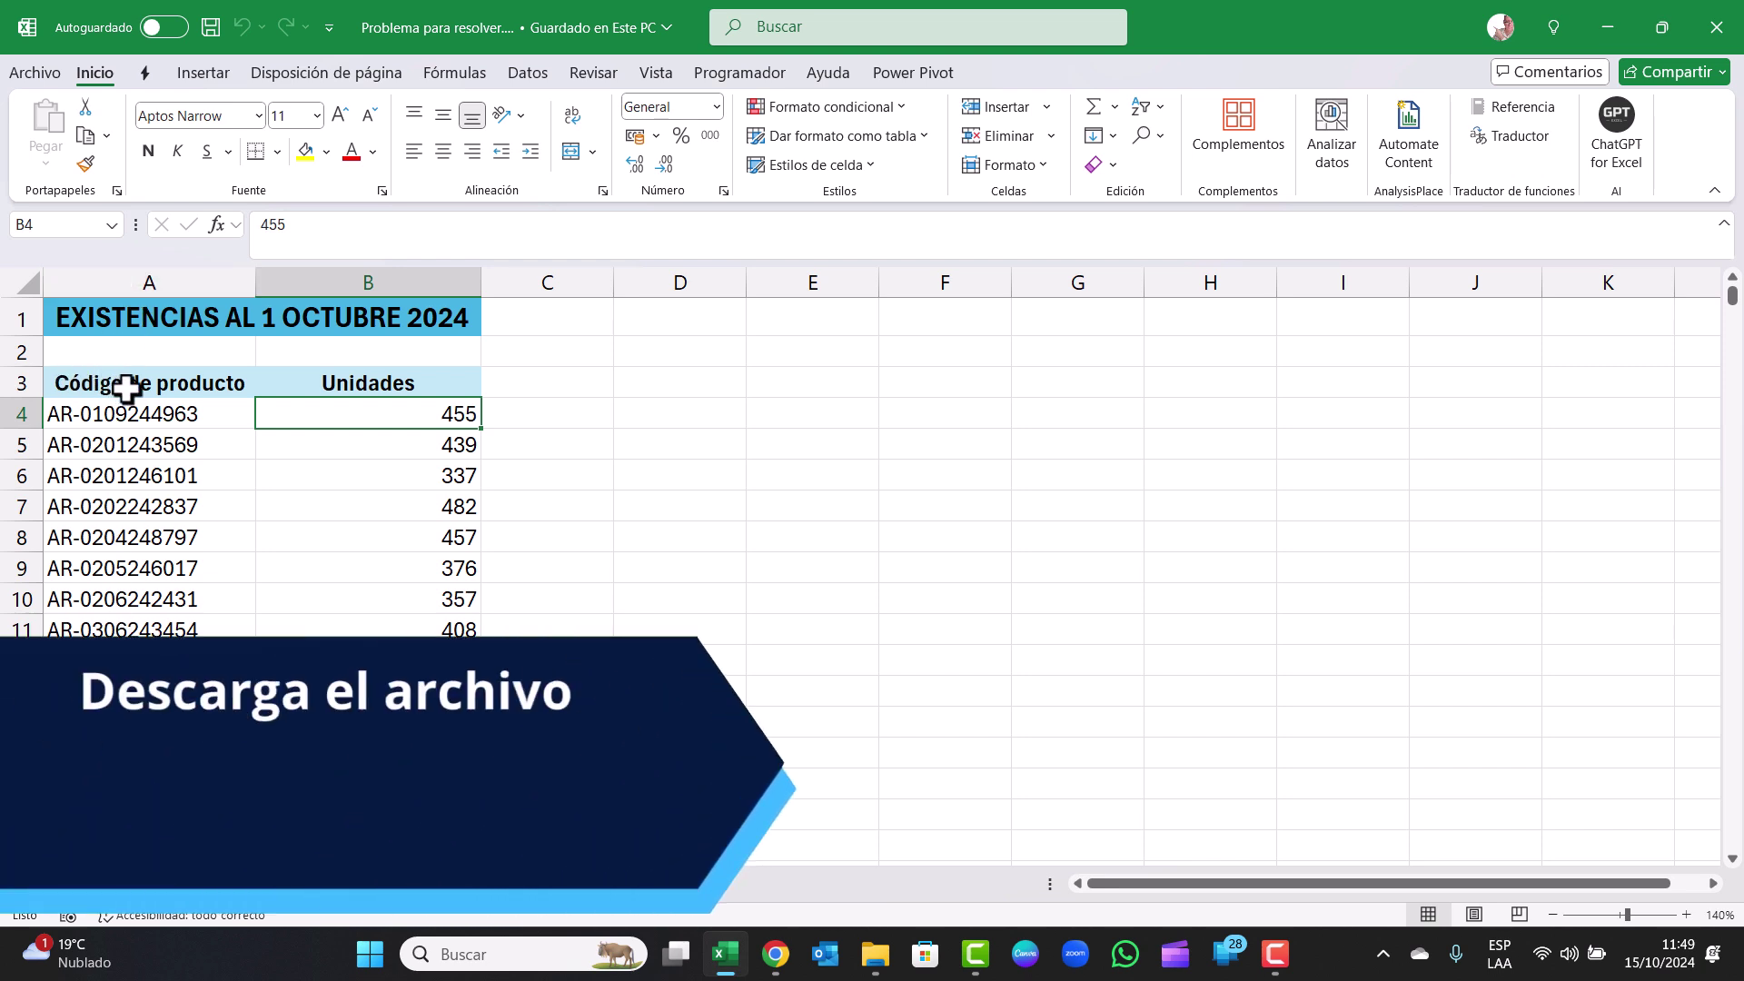
Review the BD product codes and their Unidades values, then go to the Despachos sheet
left_click_drag(128, 385, 127, 623)
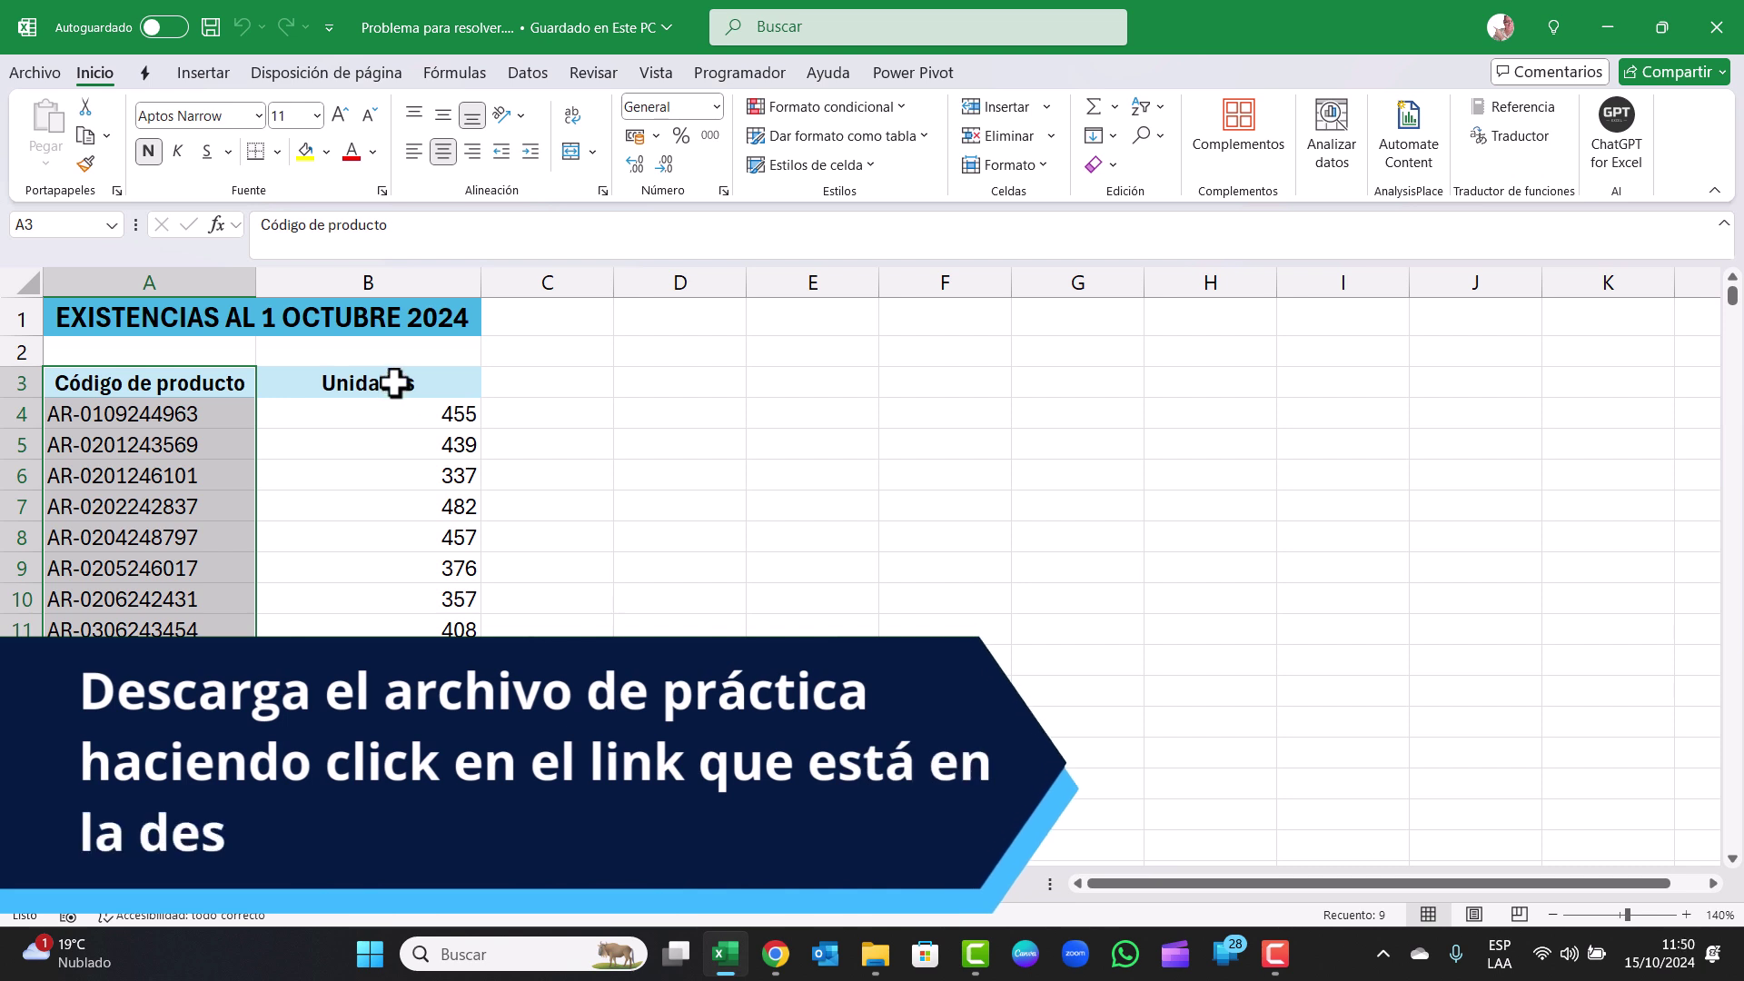
left_click_drag(368, 385, 371, 605)
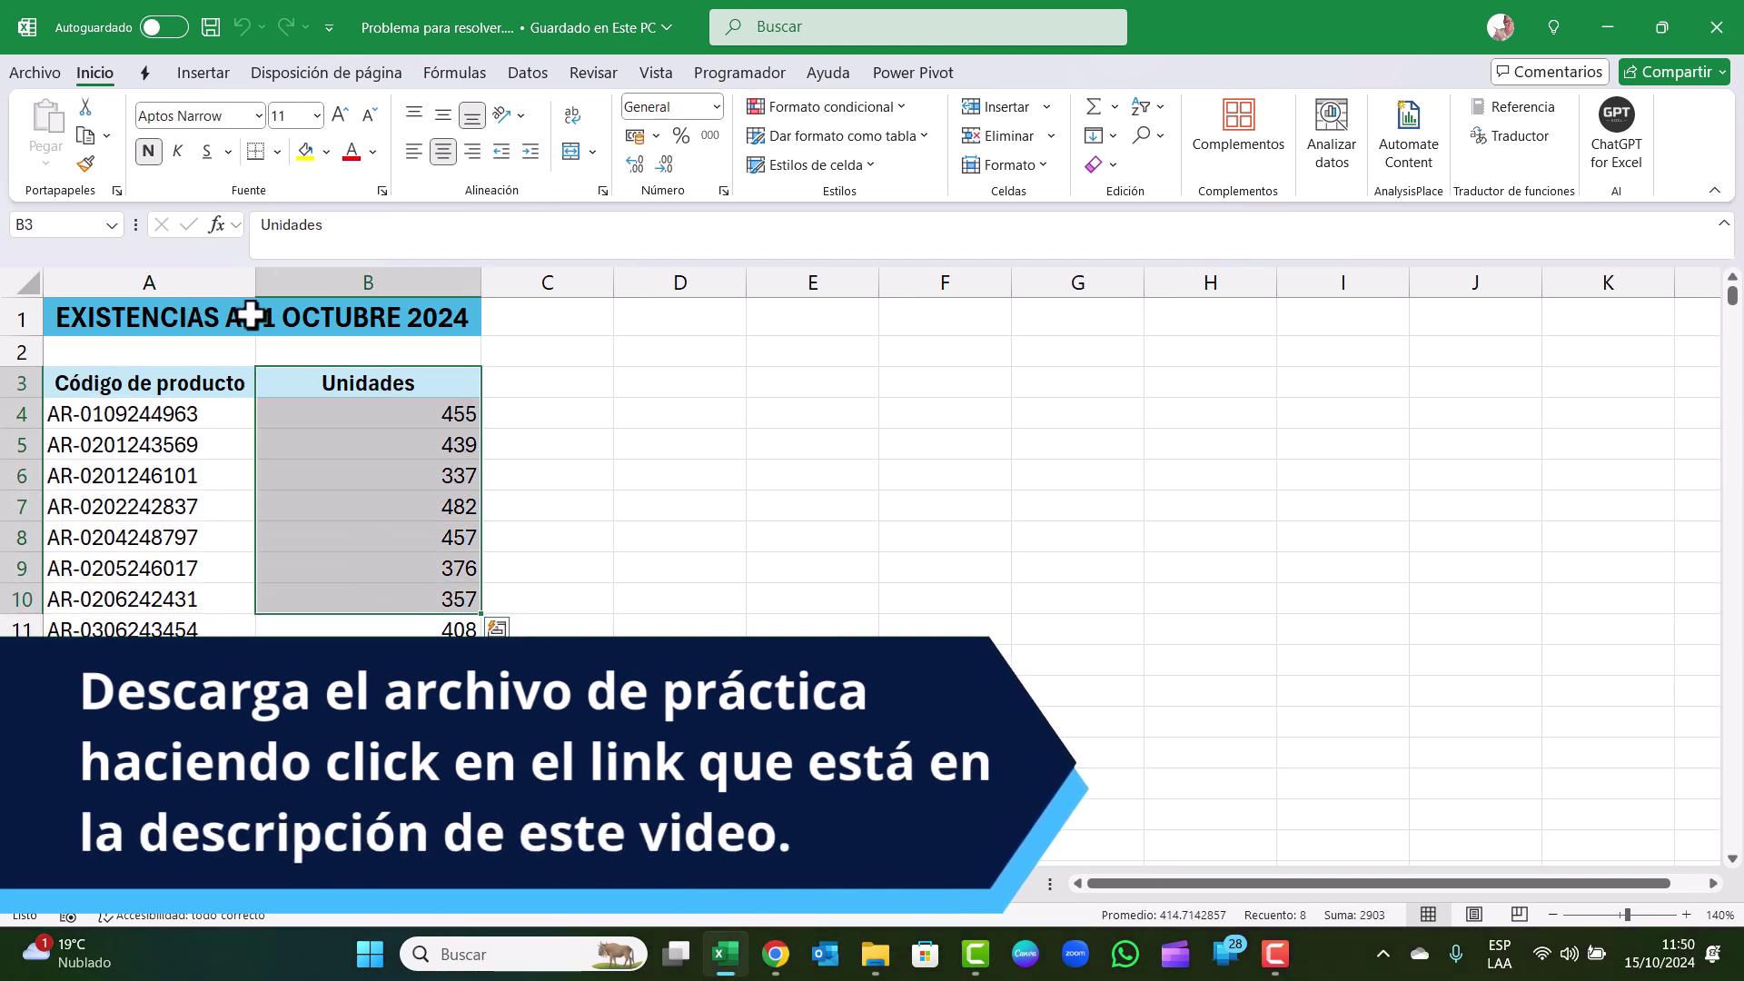
left_click(401, 389)
left_click(182, 413)
left_click(401, 418)
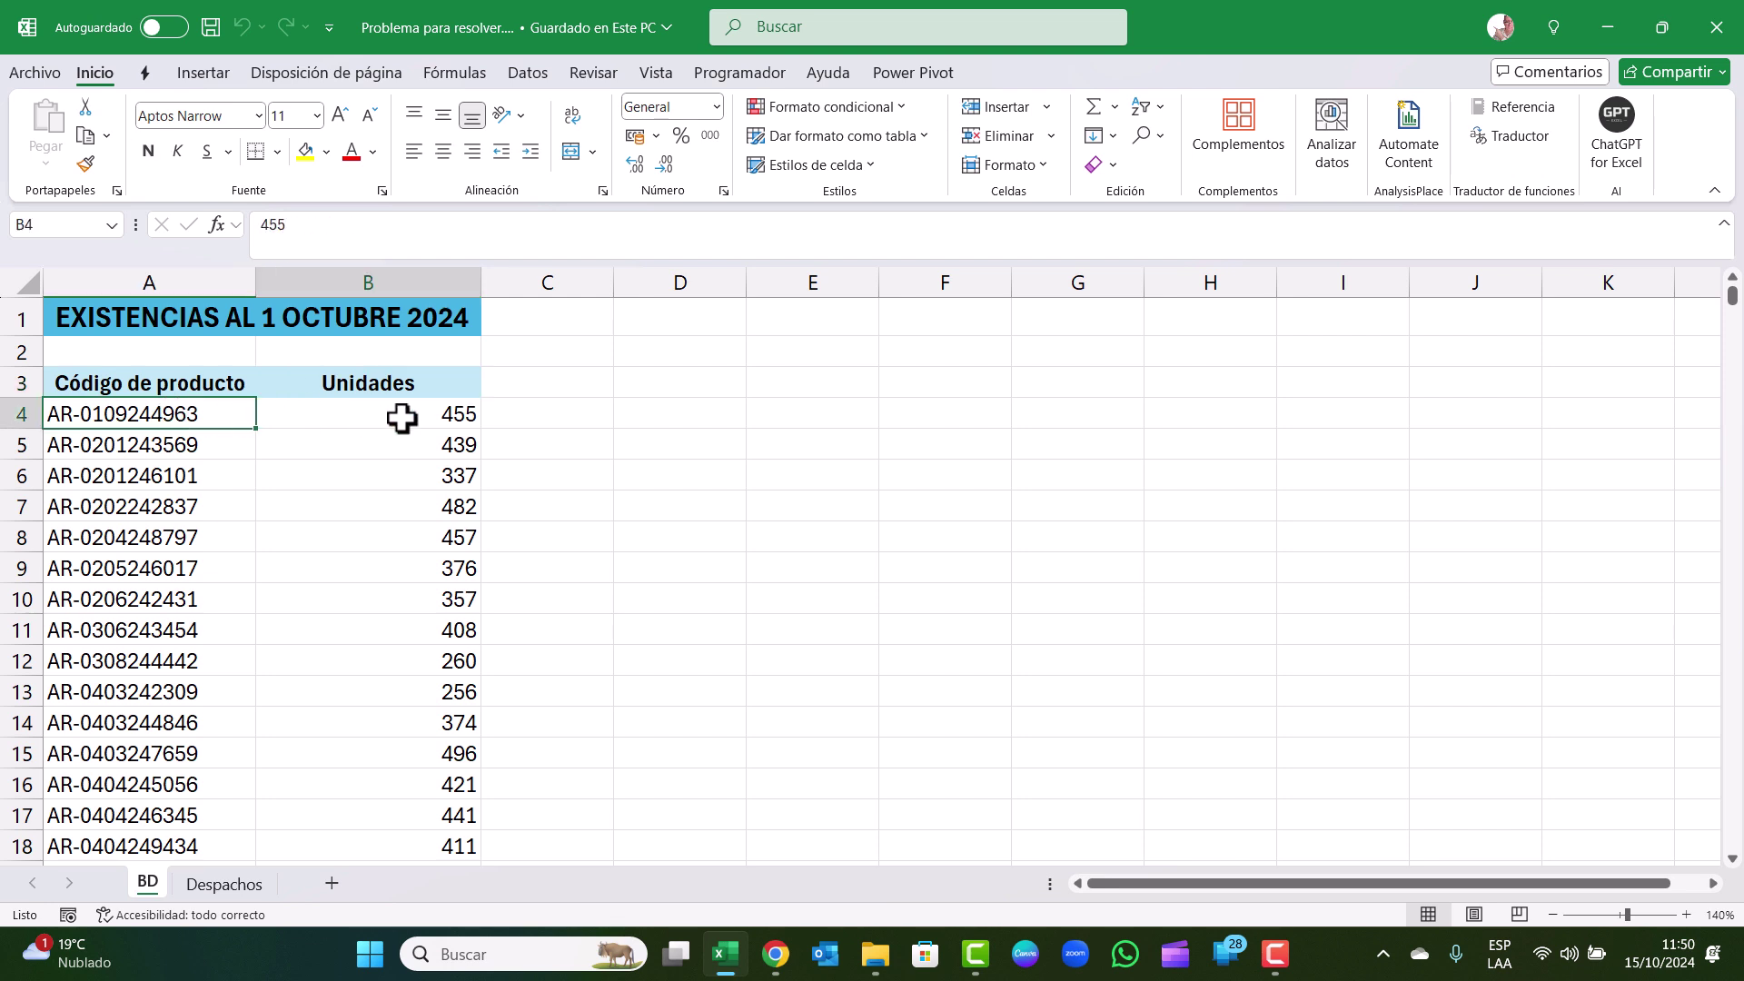
left_click(198, 442)
left_click(399, 455)
left_click(182, 478)
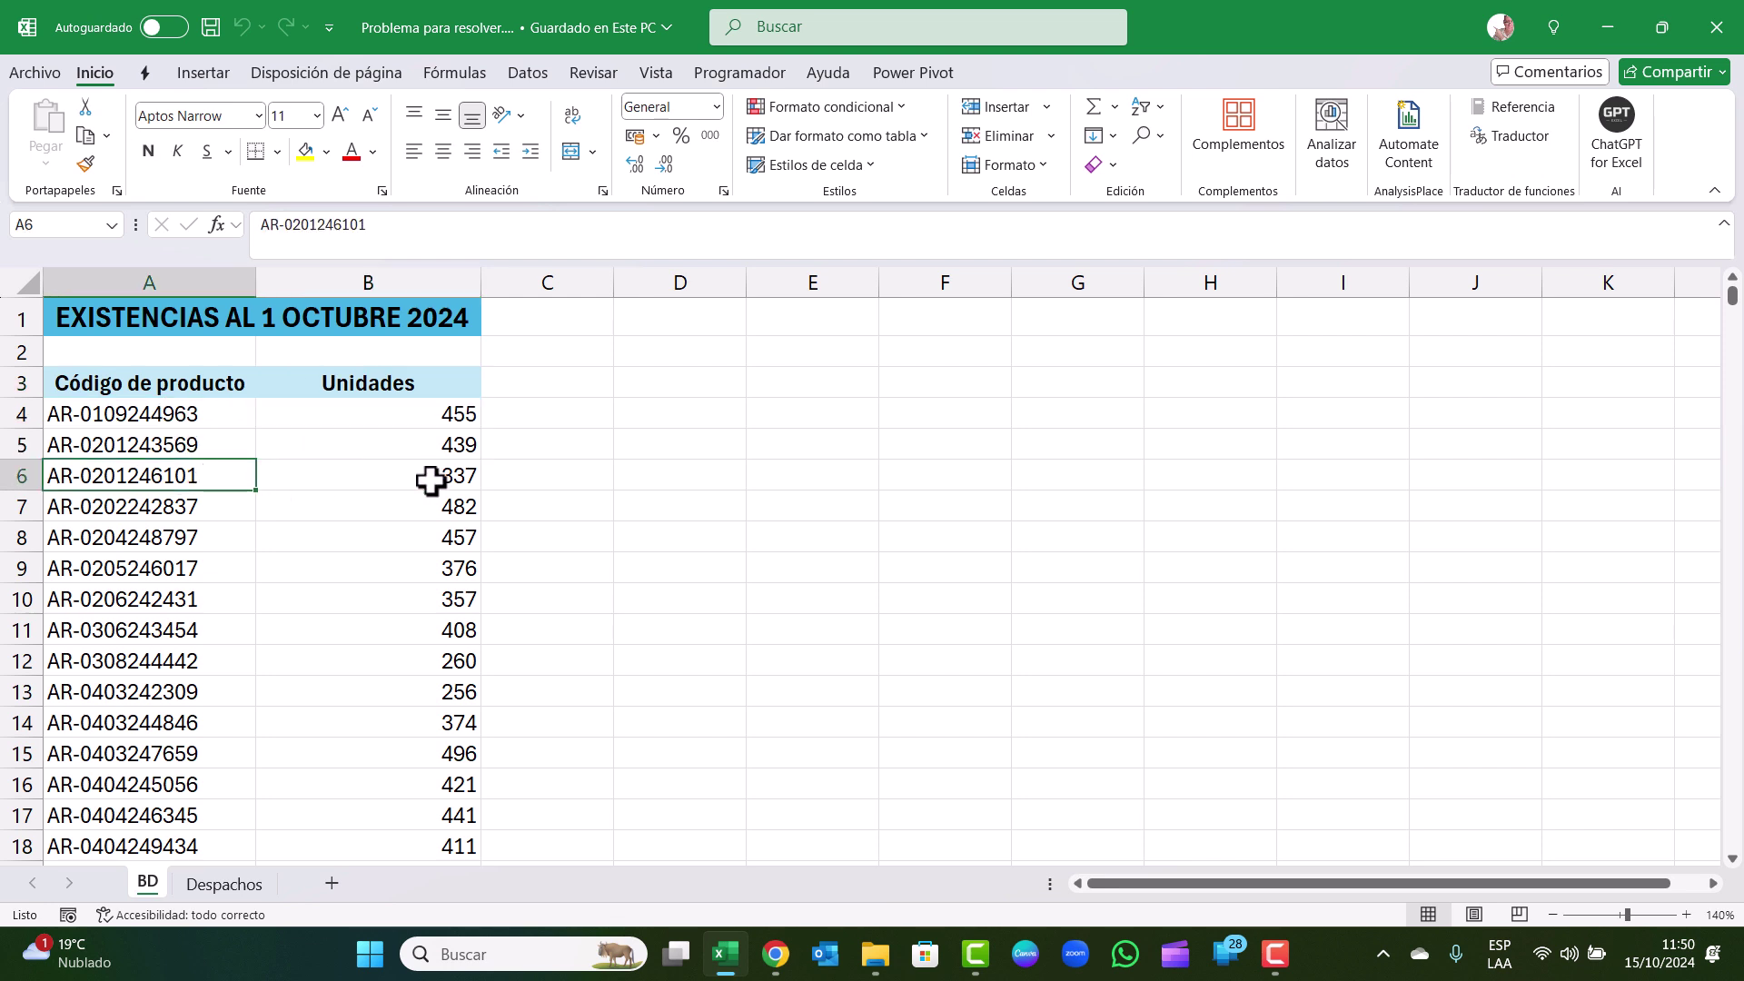
left_click(431, 480)
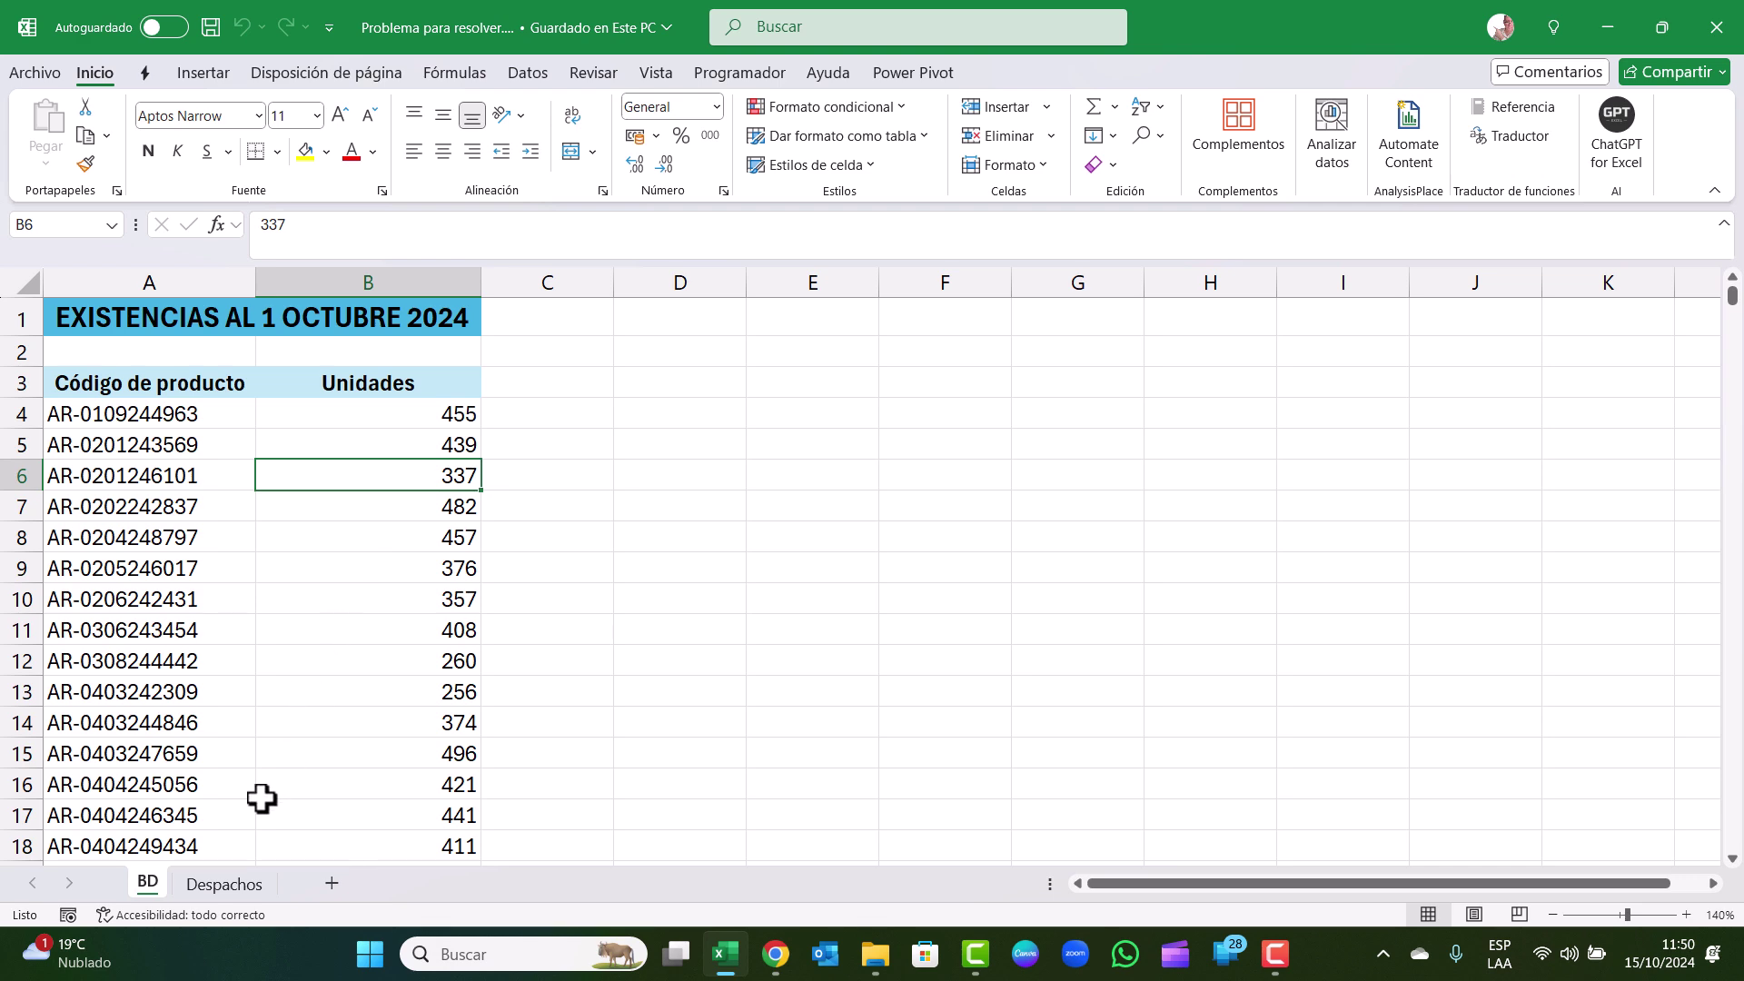
left_click(221, 885)
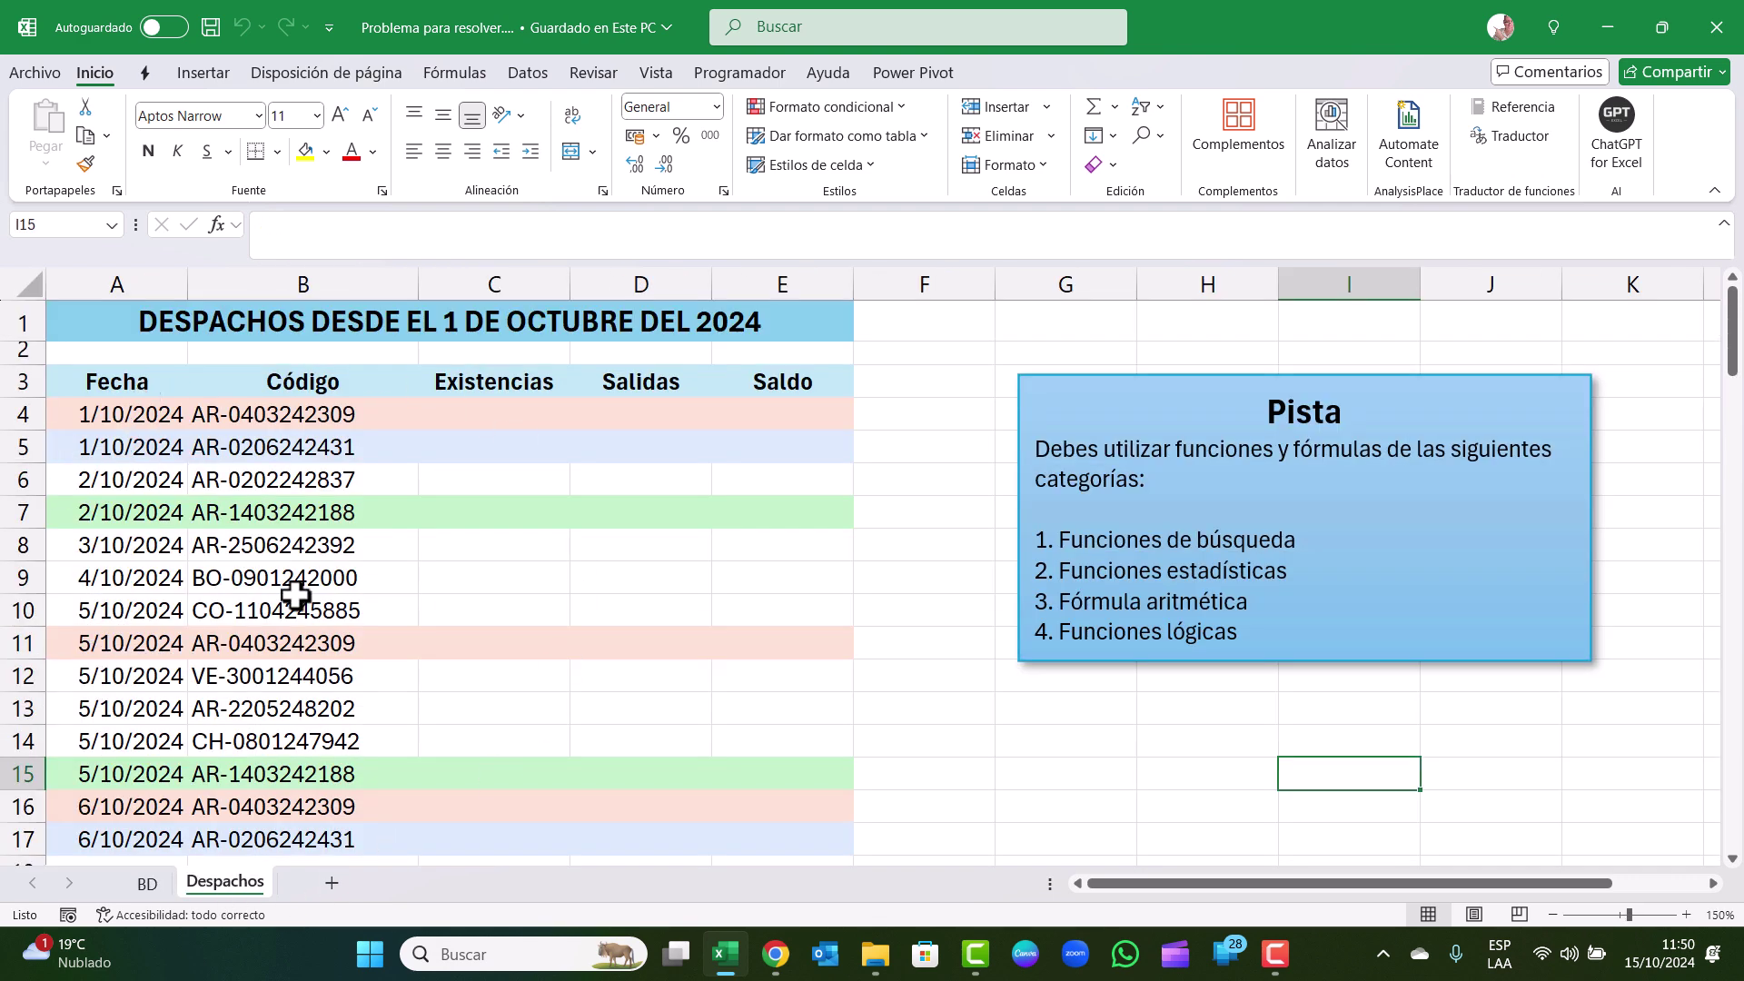
left_click(479, 418)
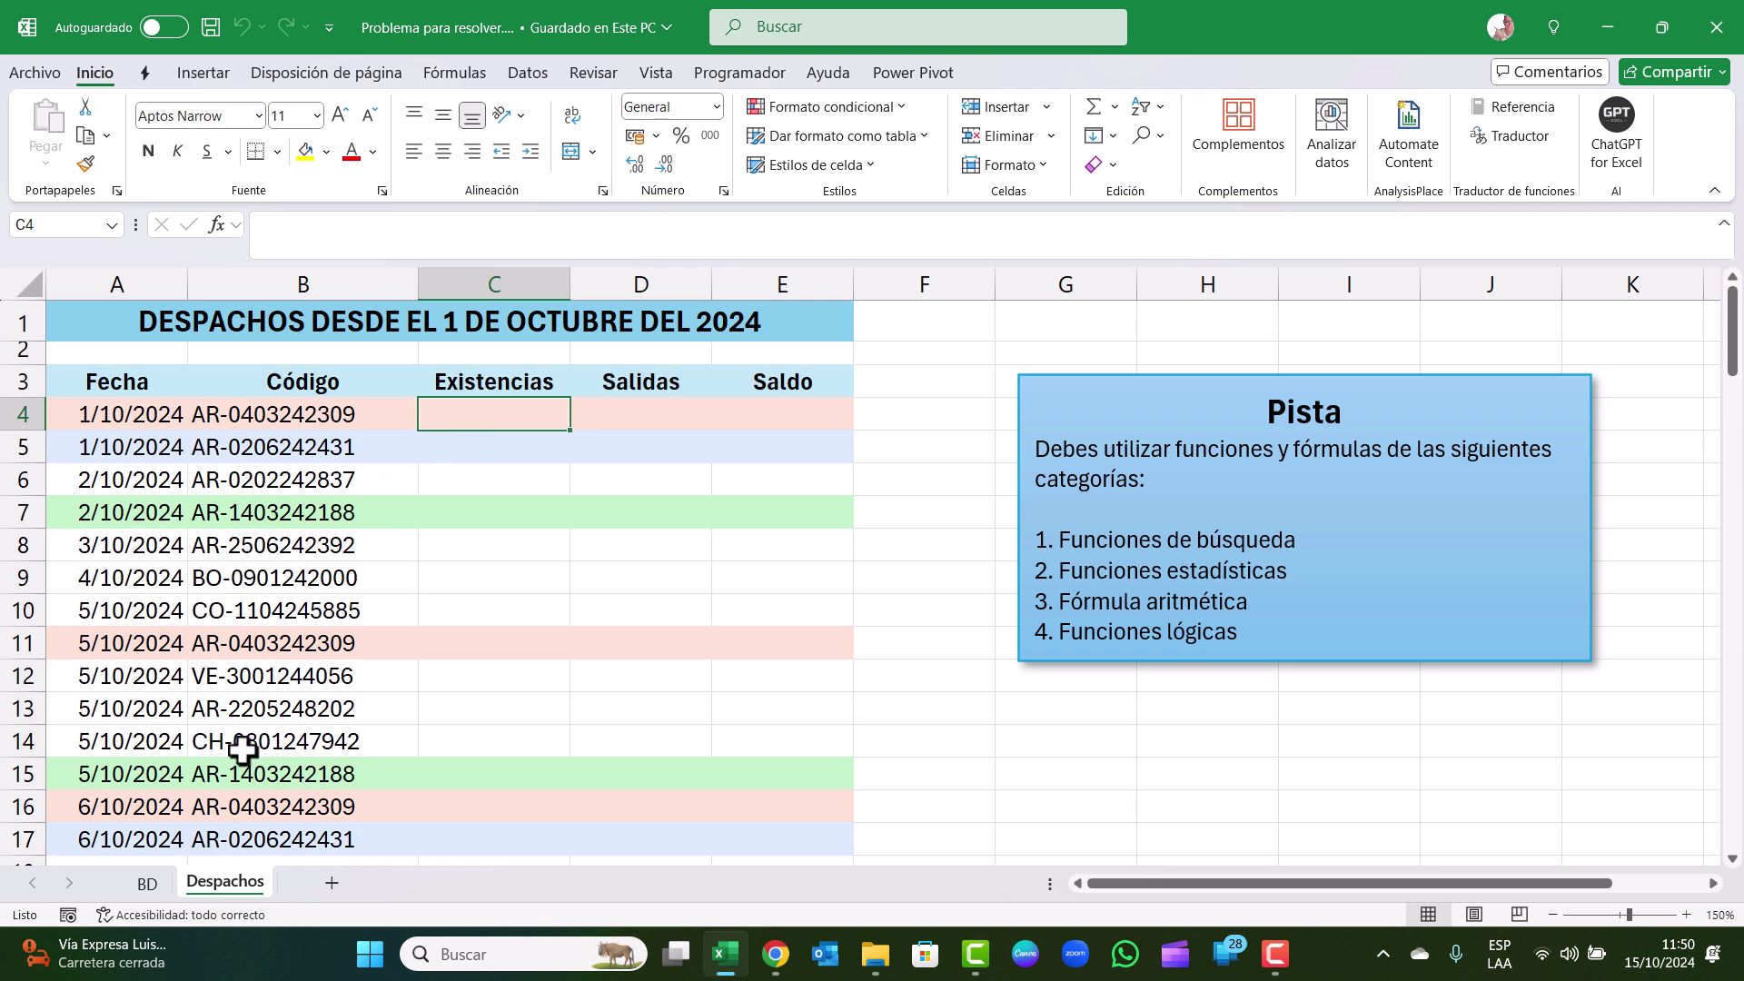
Name the BD codes and Unidades range (A3:B to the end) 'almacén', then return to Despachos
left_click(148, 885)
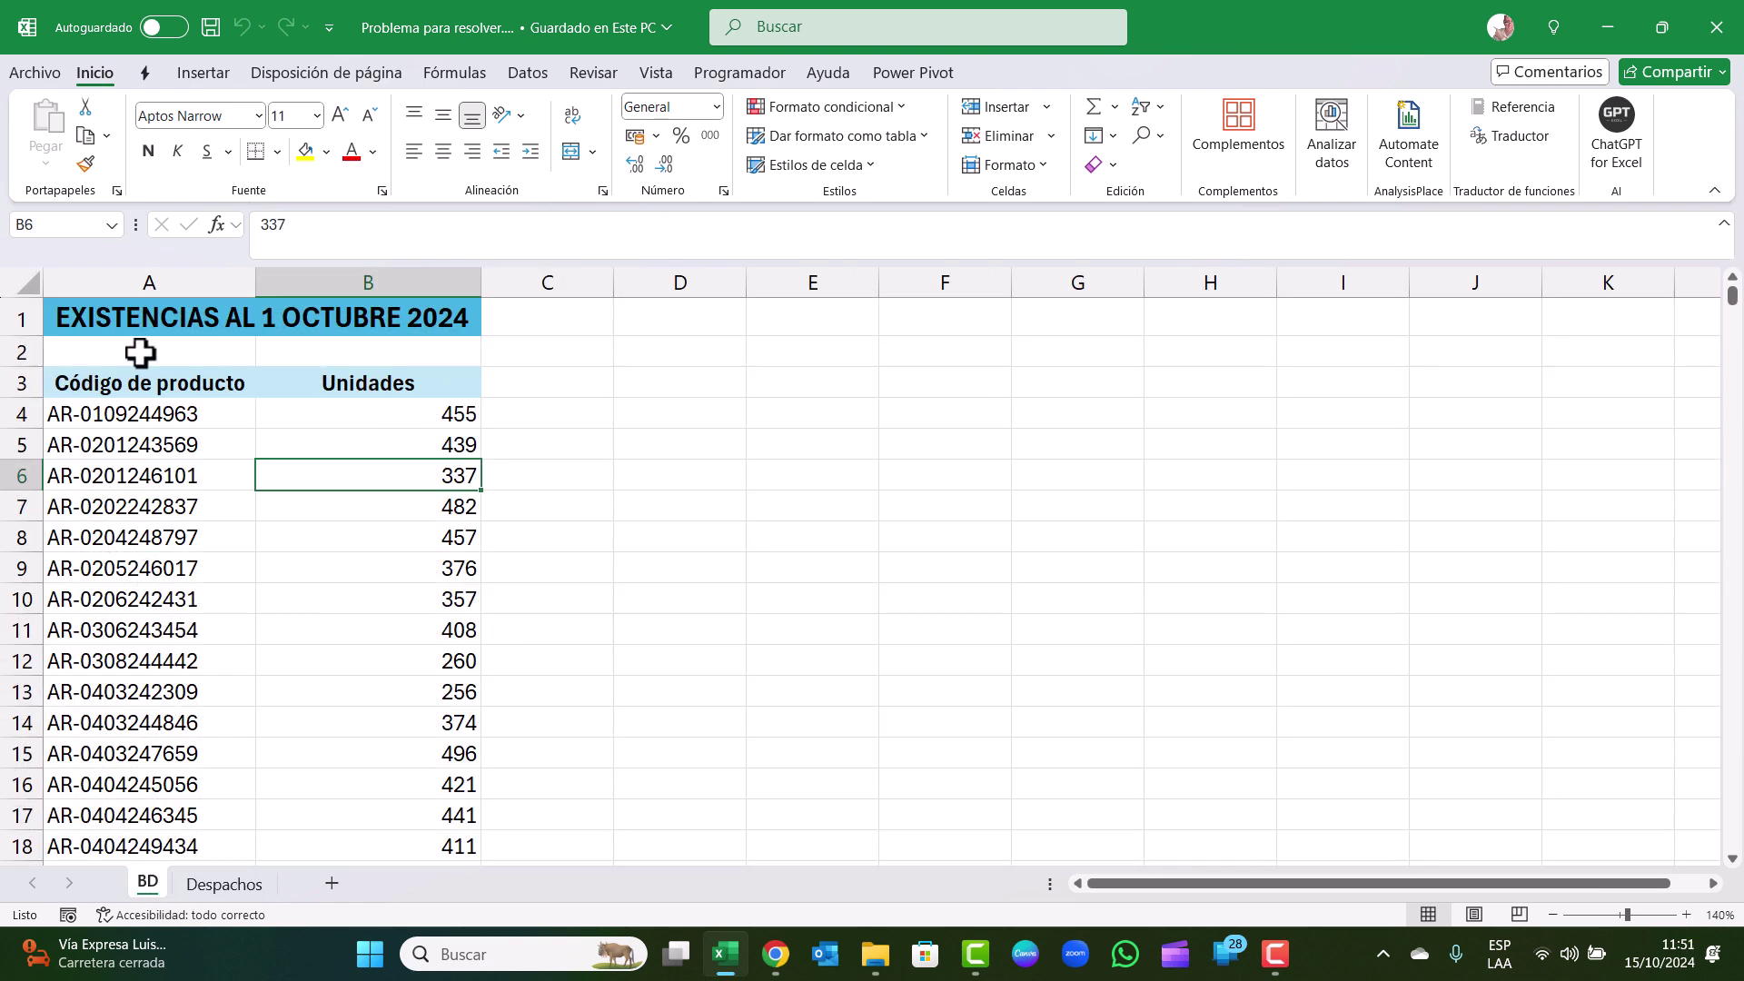
left_click_drag(105, 383, 389, 759)
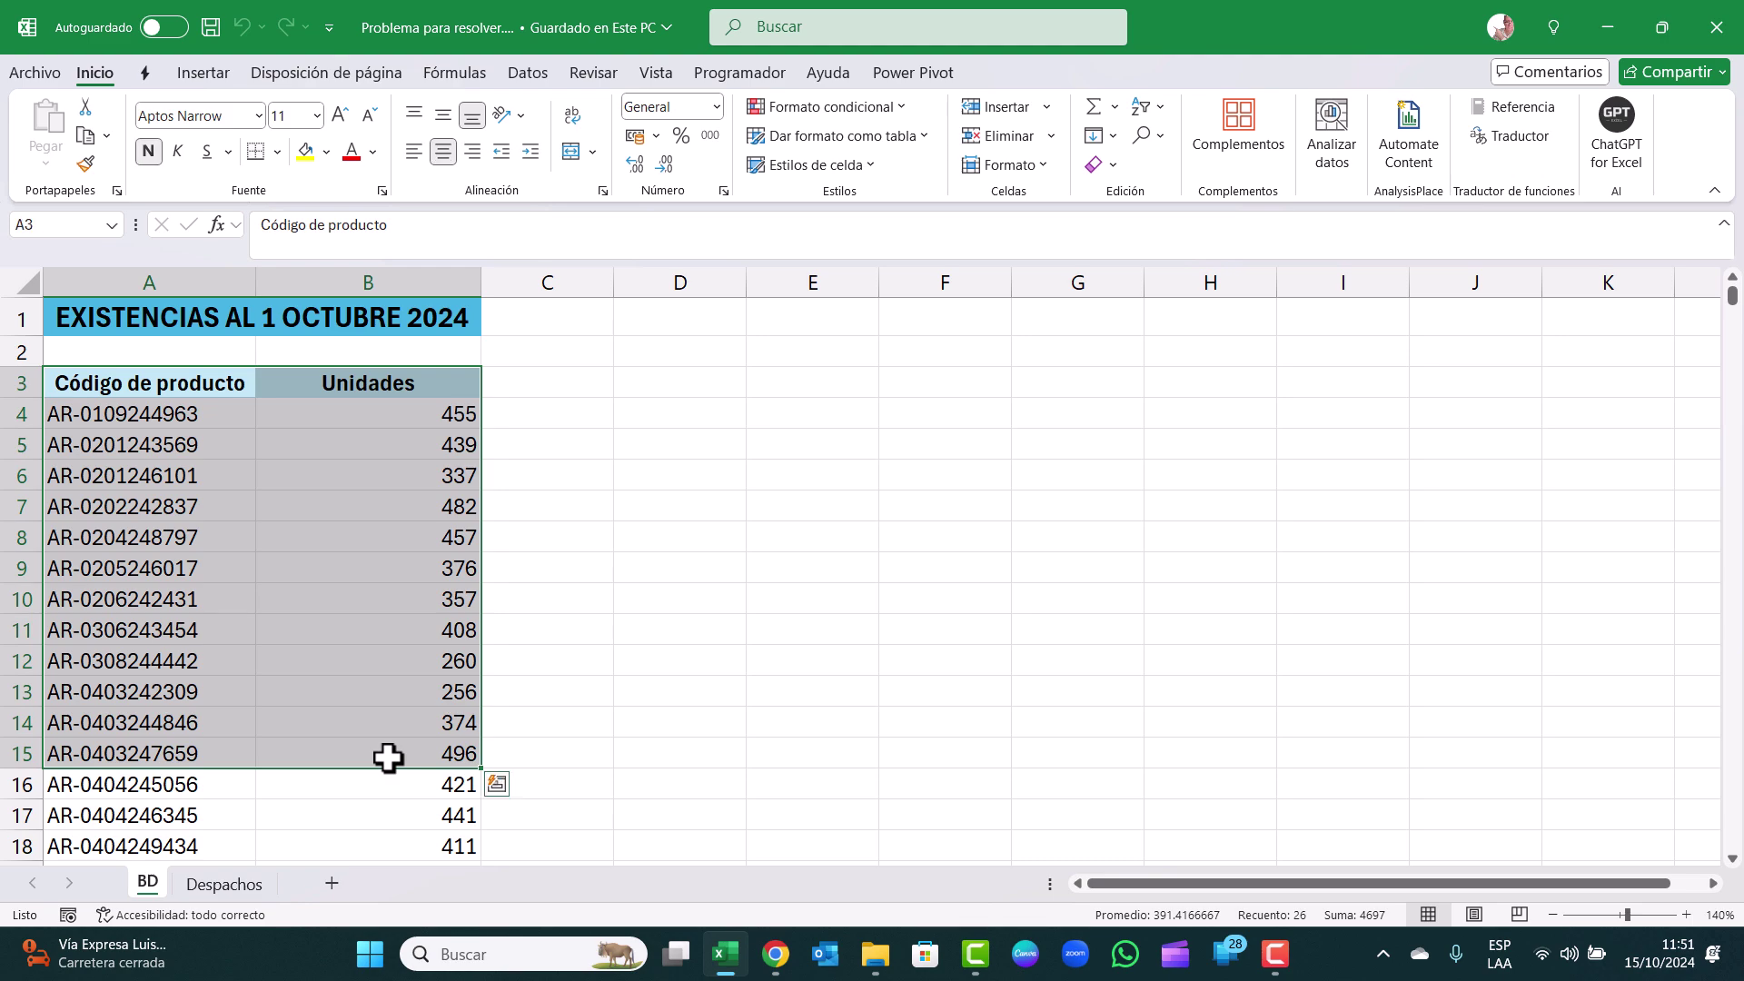
key("ctrl+shift+Down")
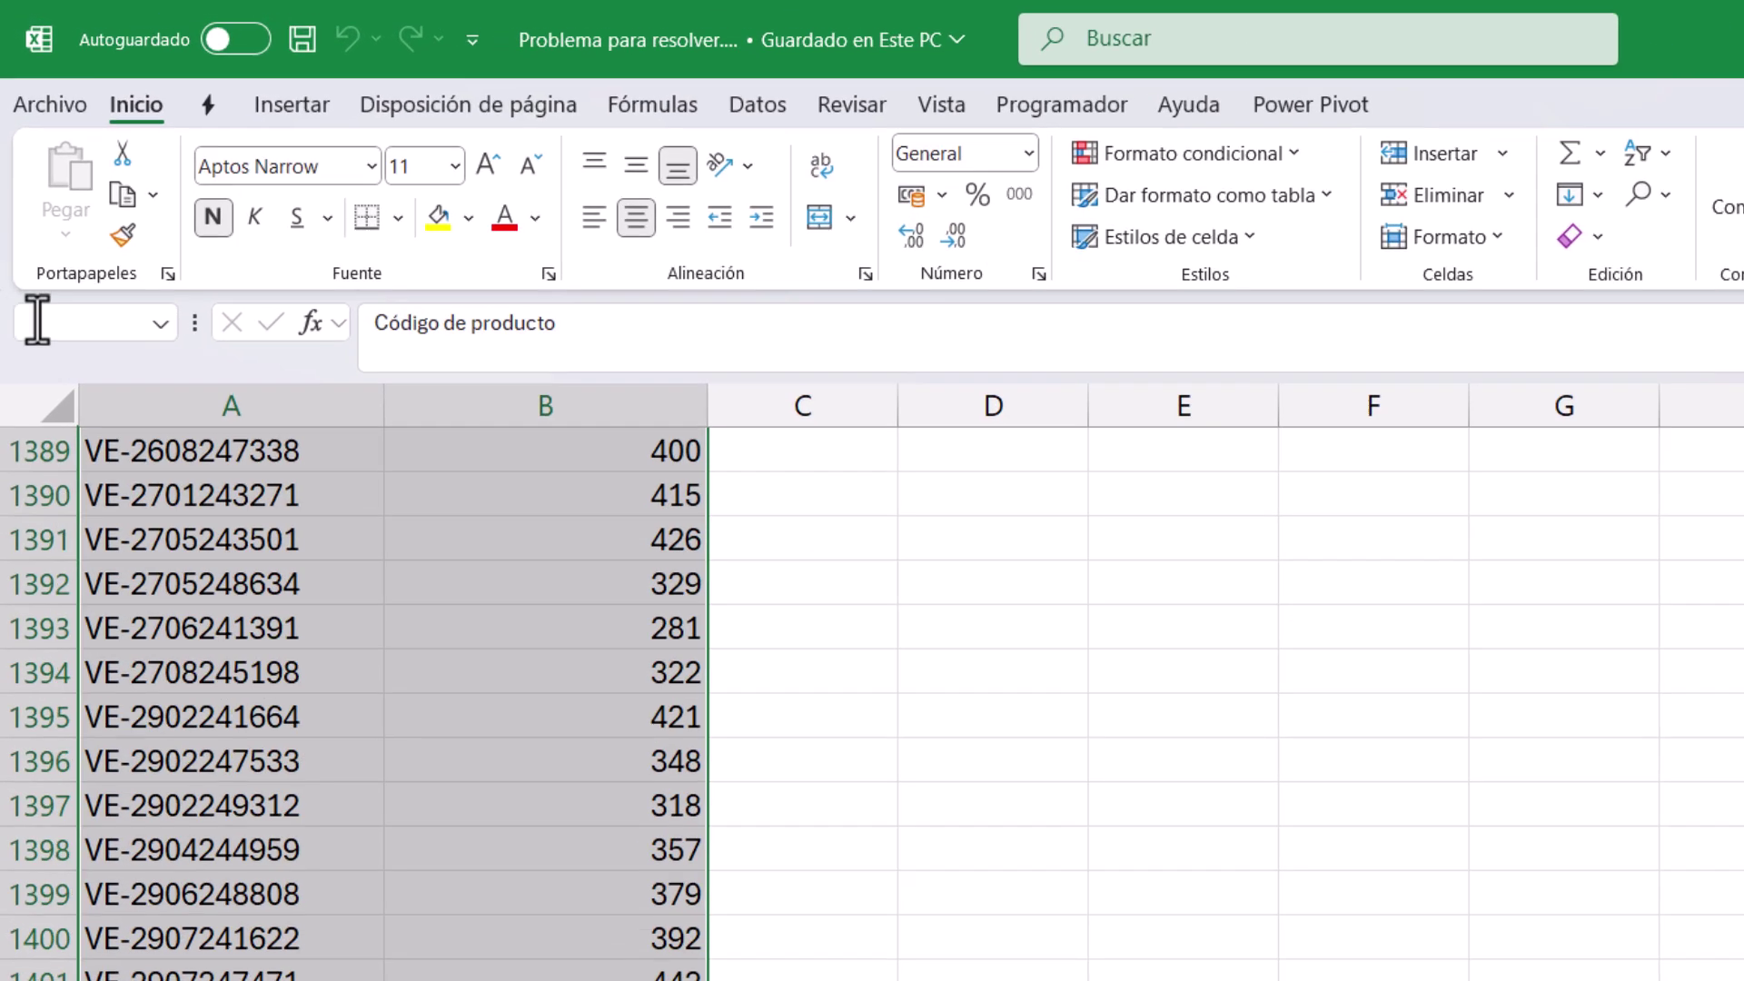
left_click(36, 320)
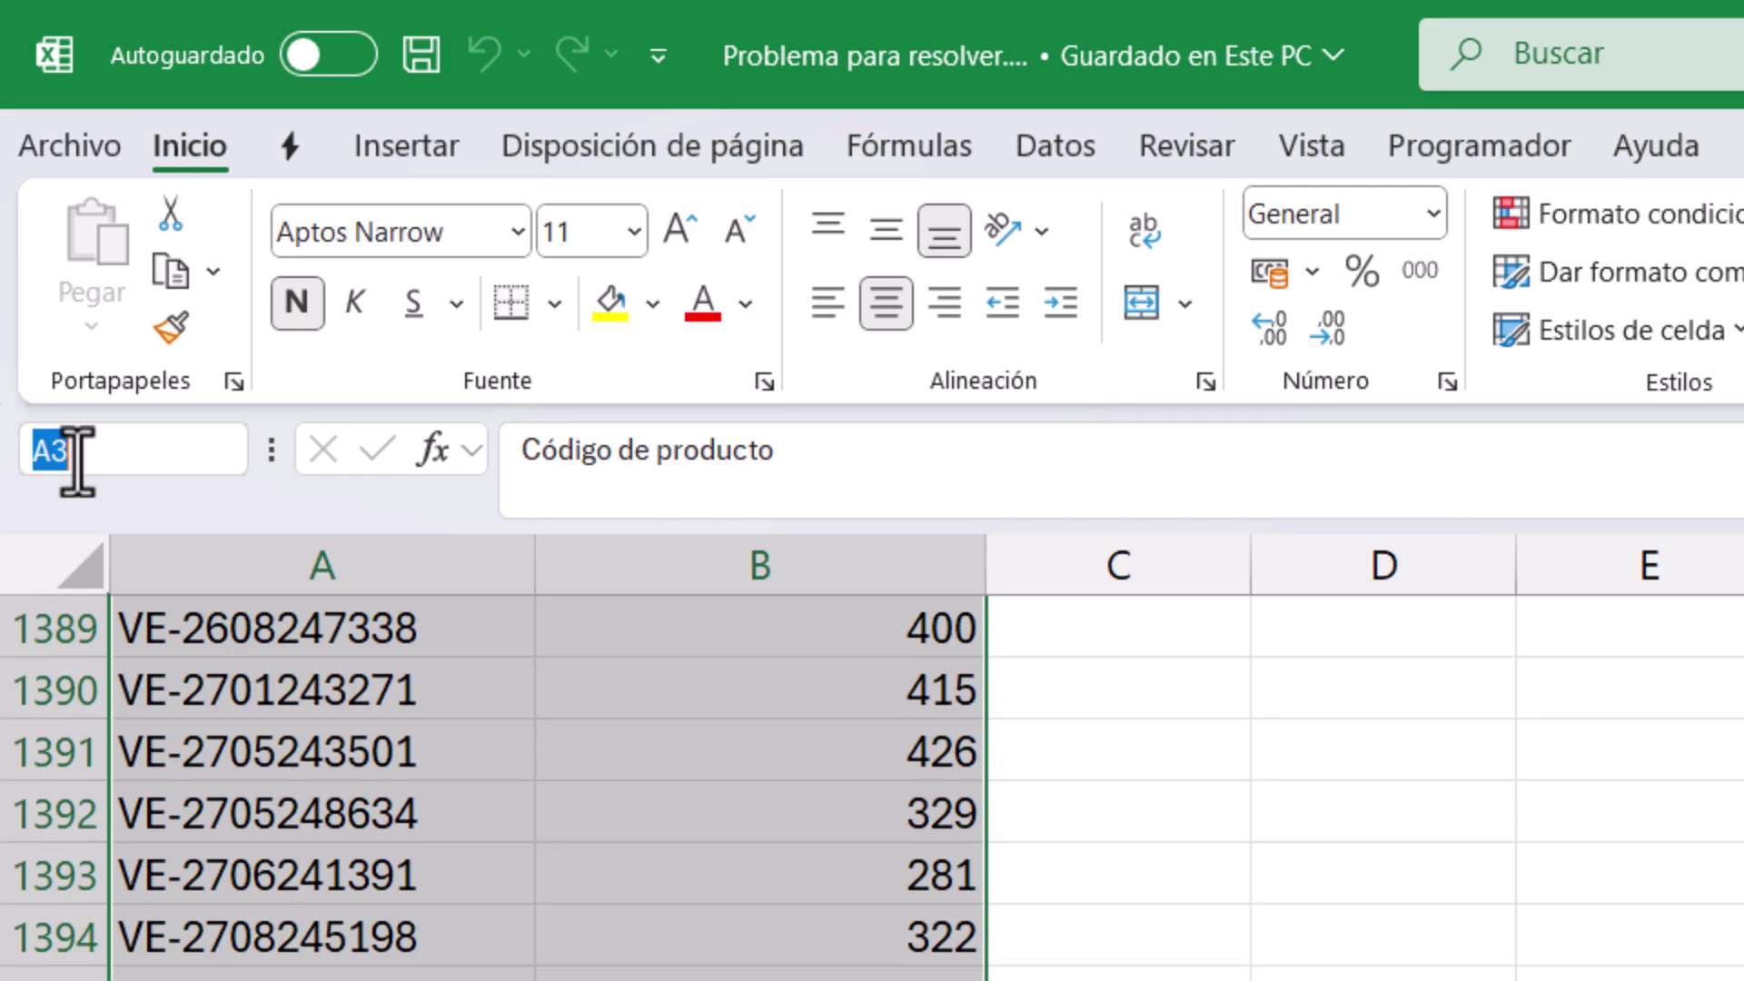
type("almac")
type("én")
key("Return")
left_click(735, 889)
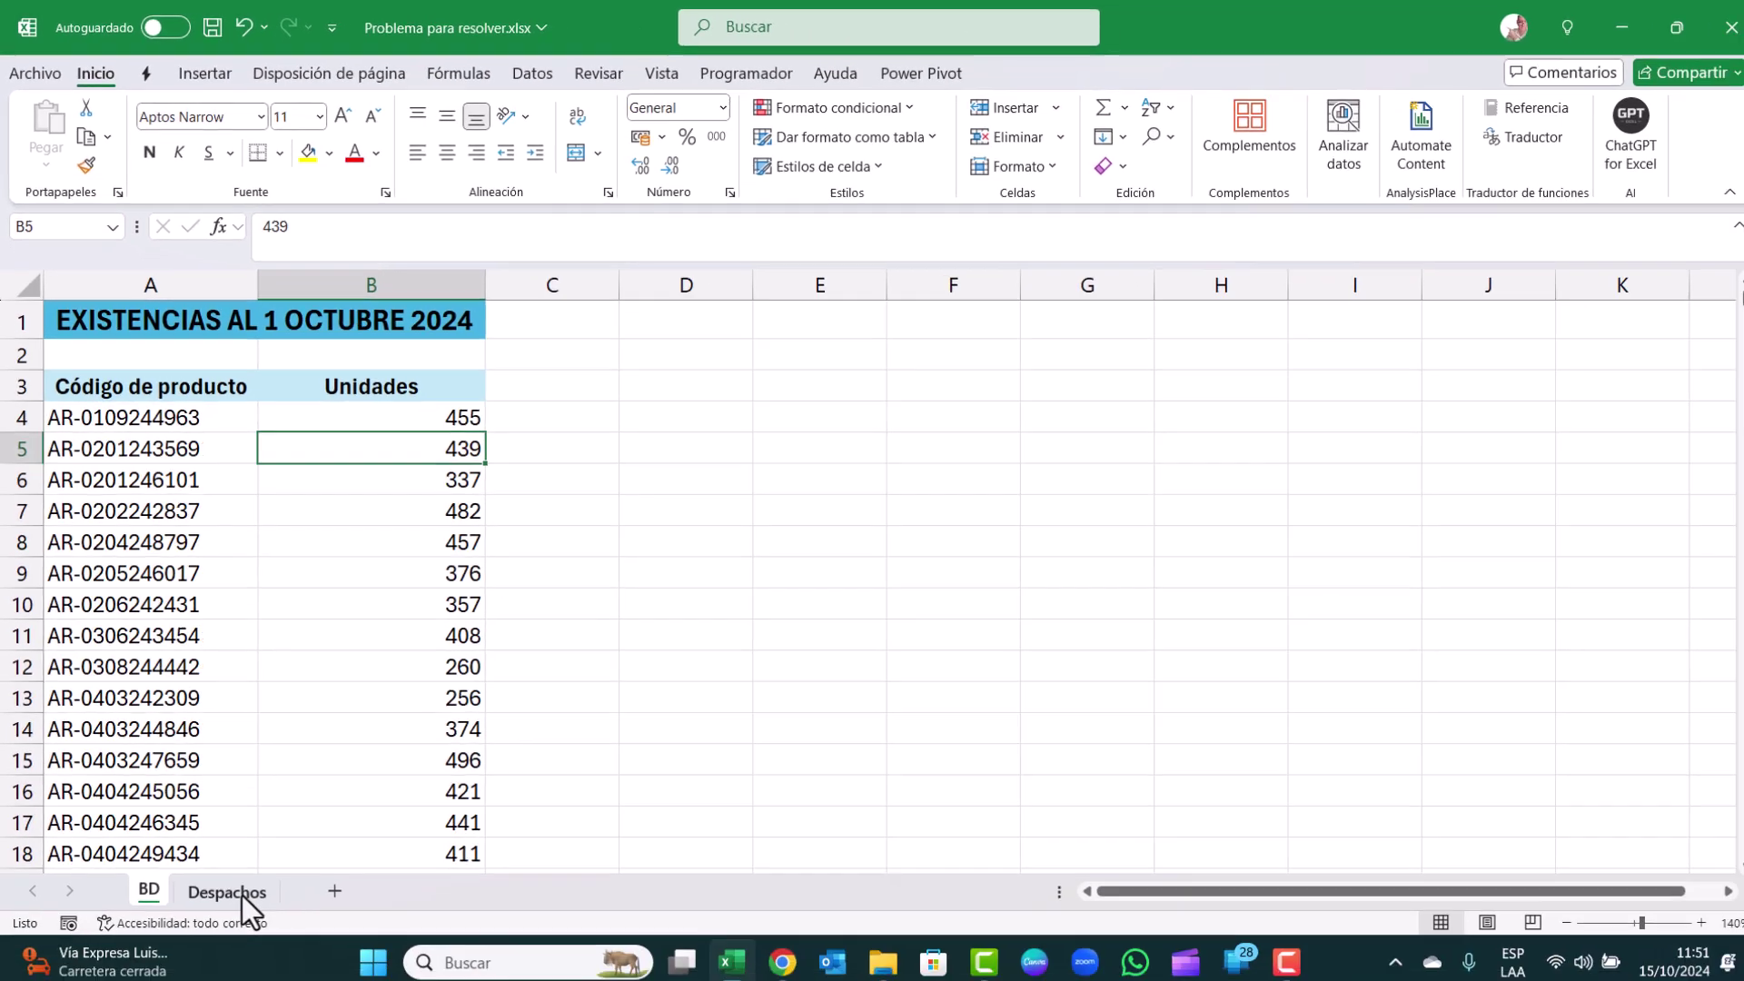
left_click(239, 886)
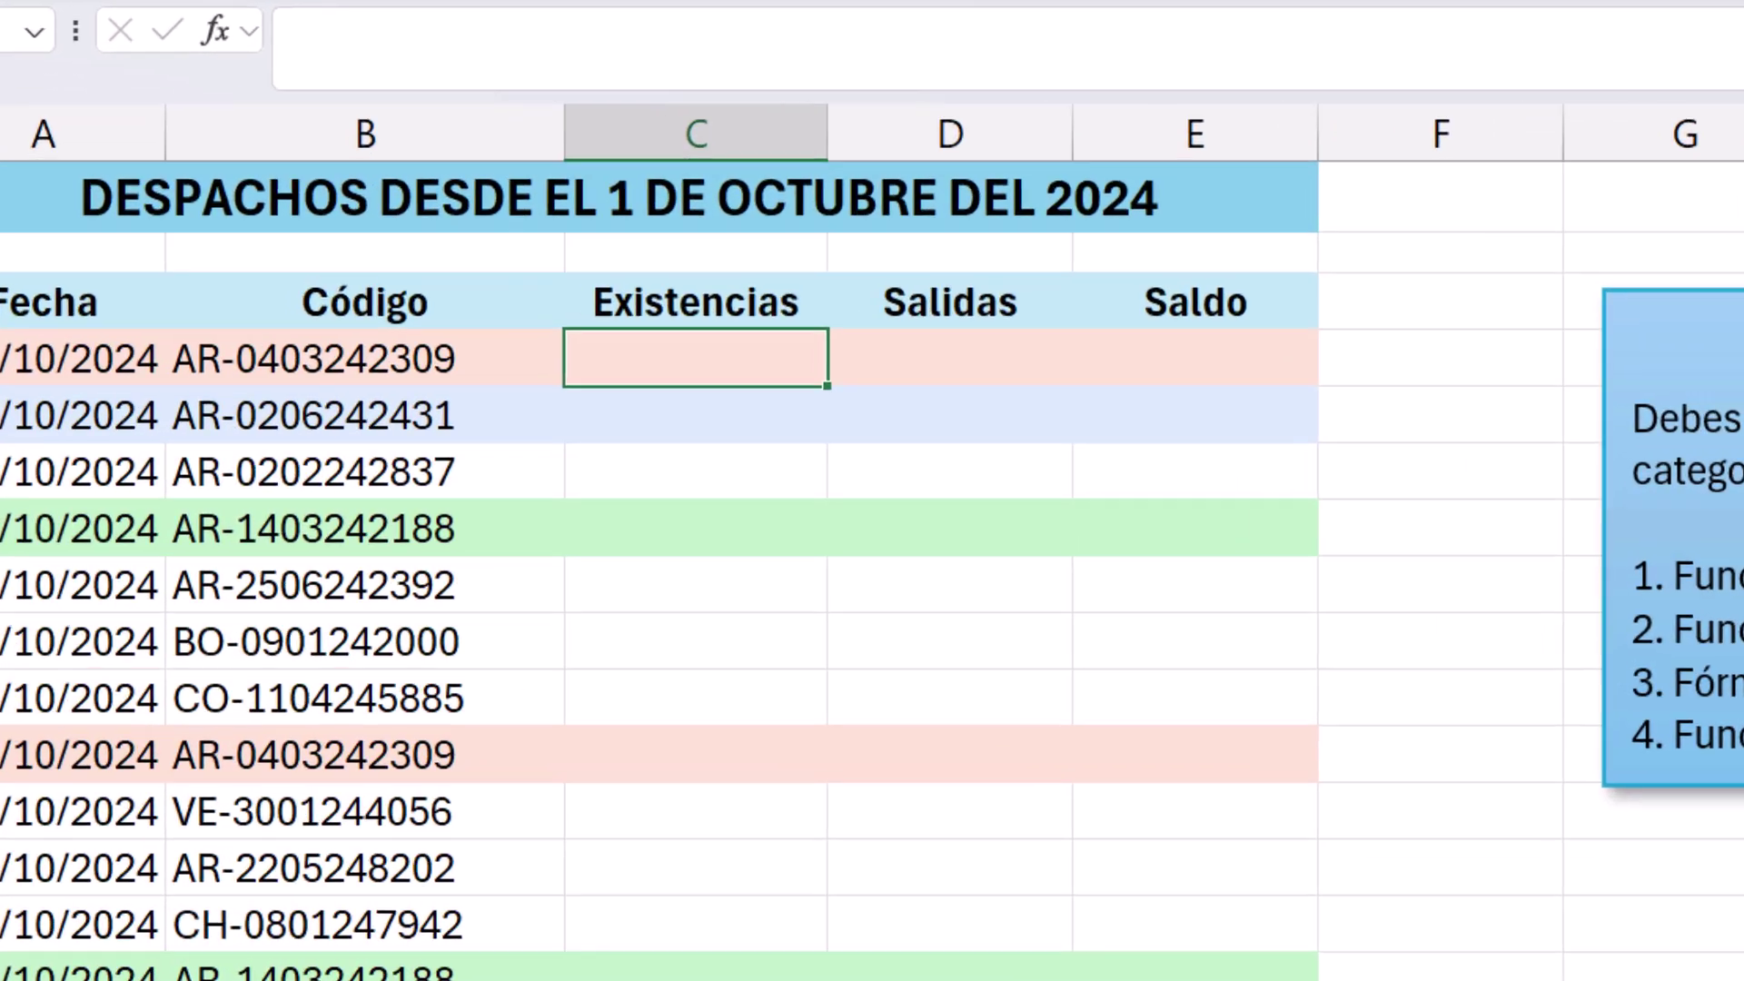
Enter =BUSCARV(B4;almacén;2;0) in C4 and fill it down to C17
type("=buscarv")
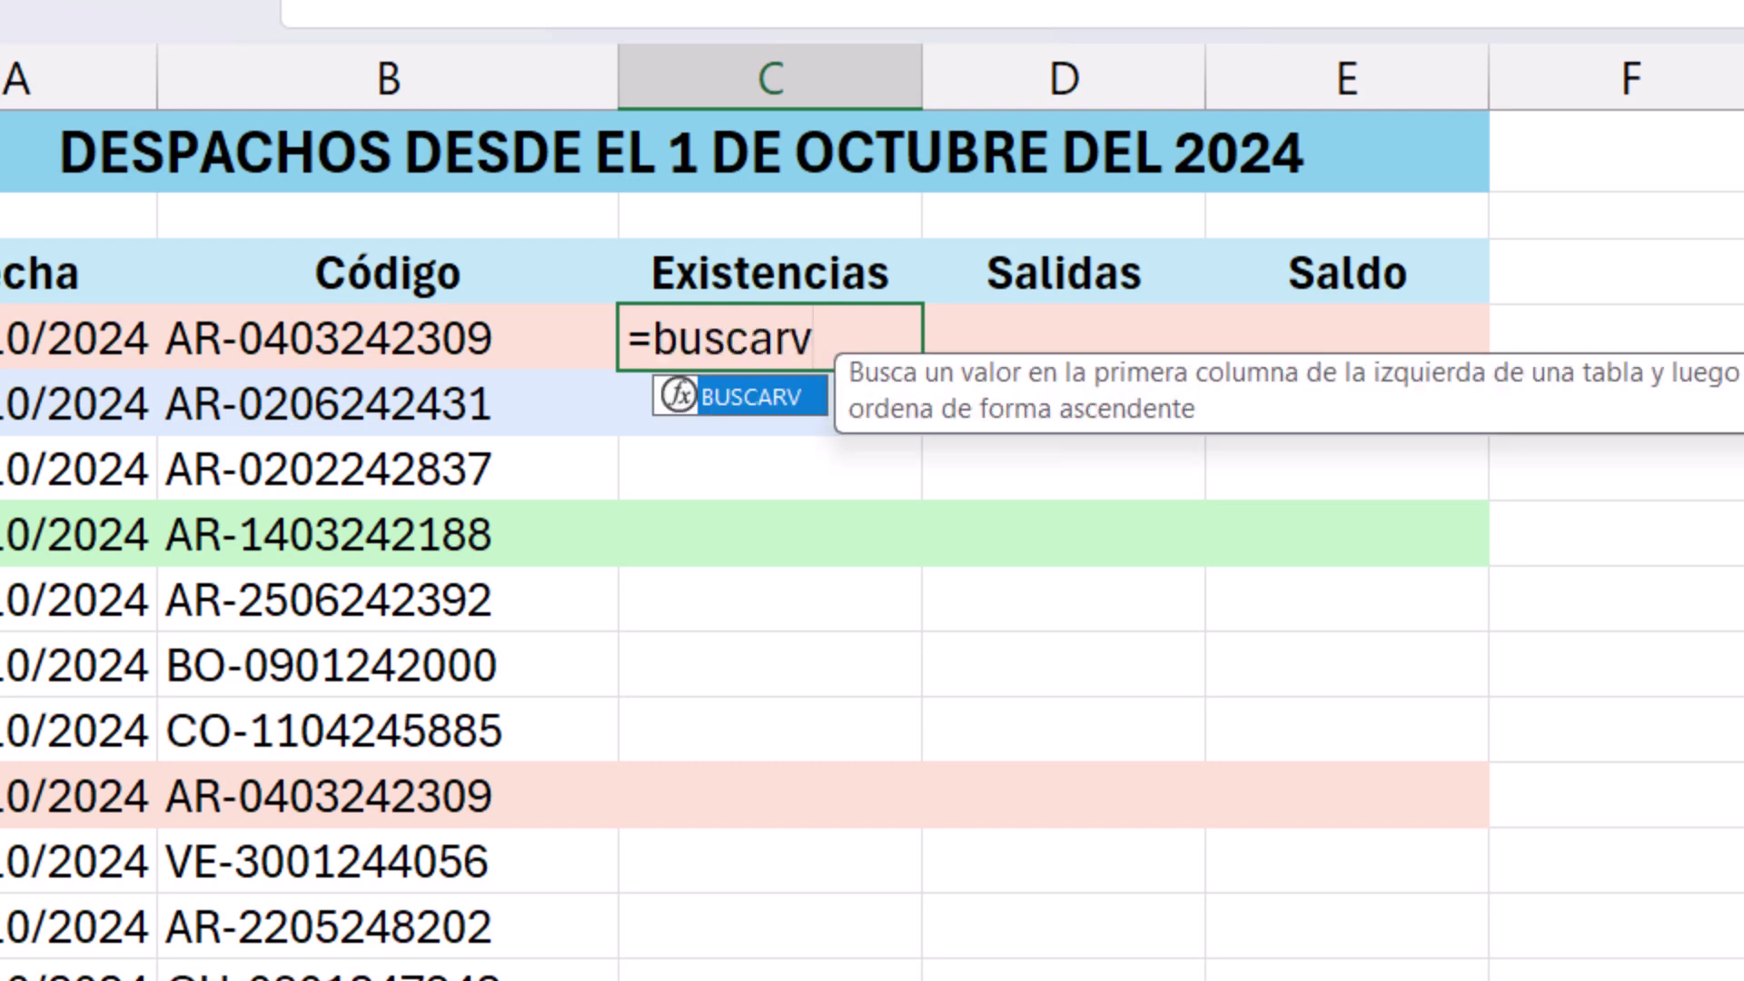
key("Tab")
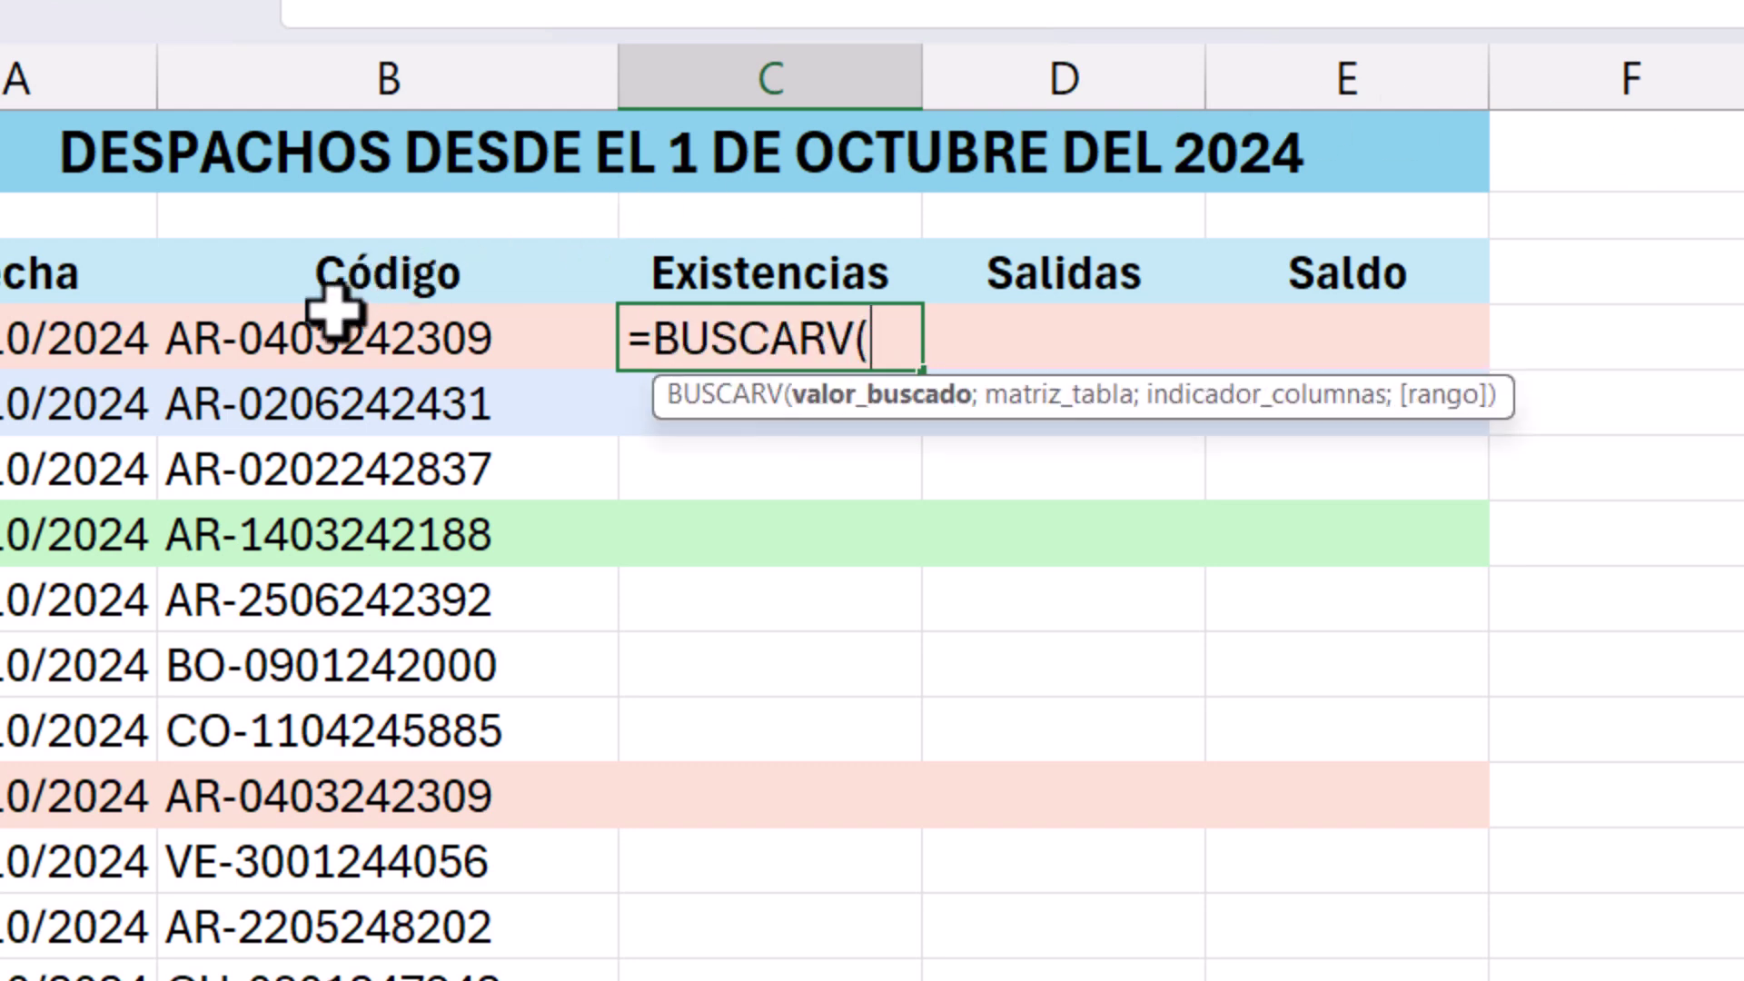
left_click(332, 339)
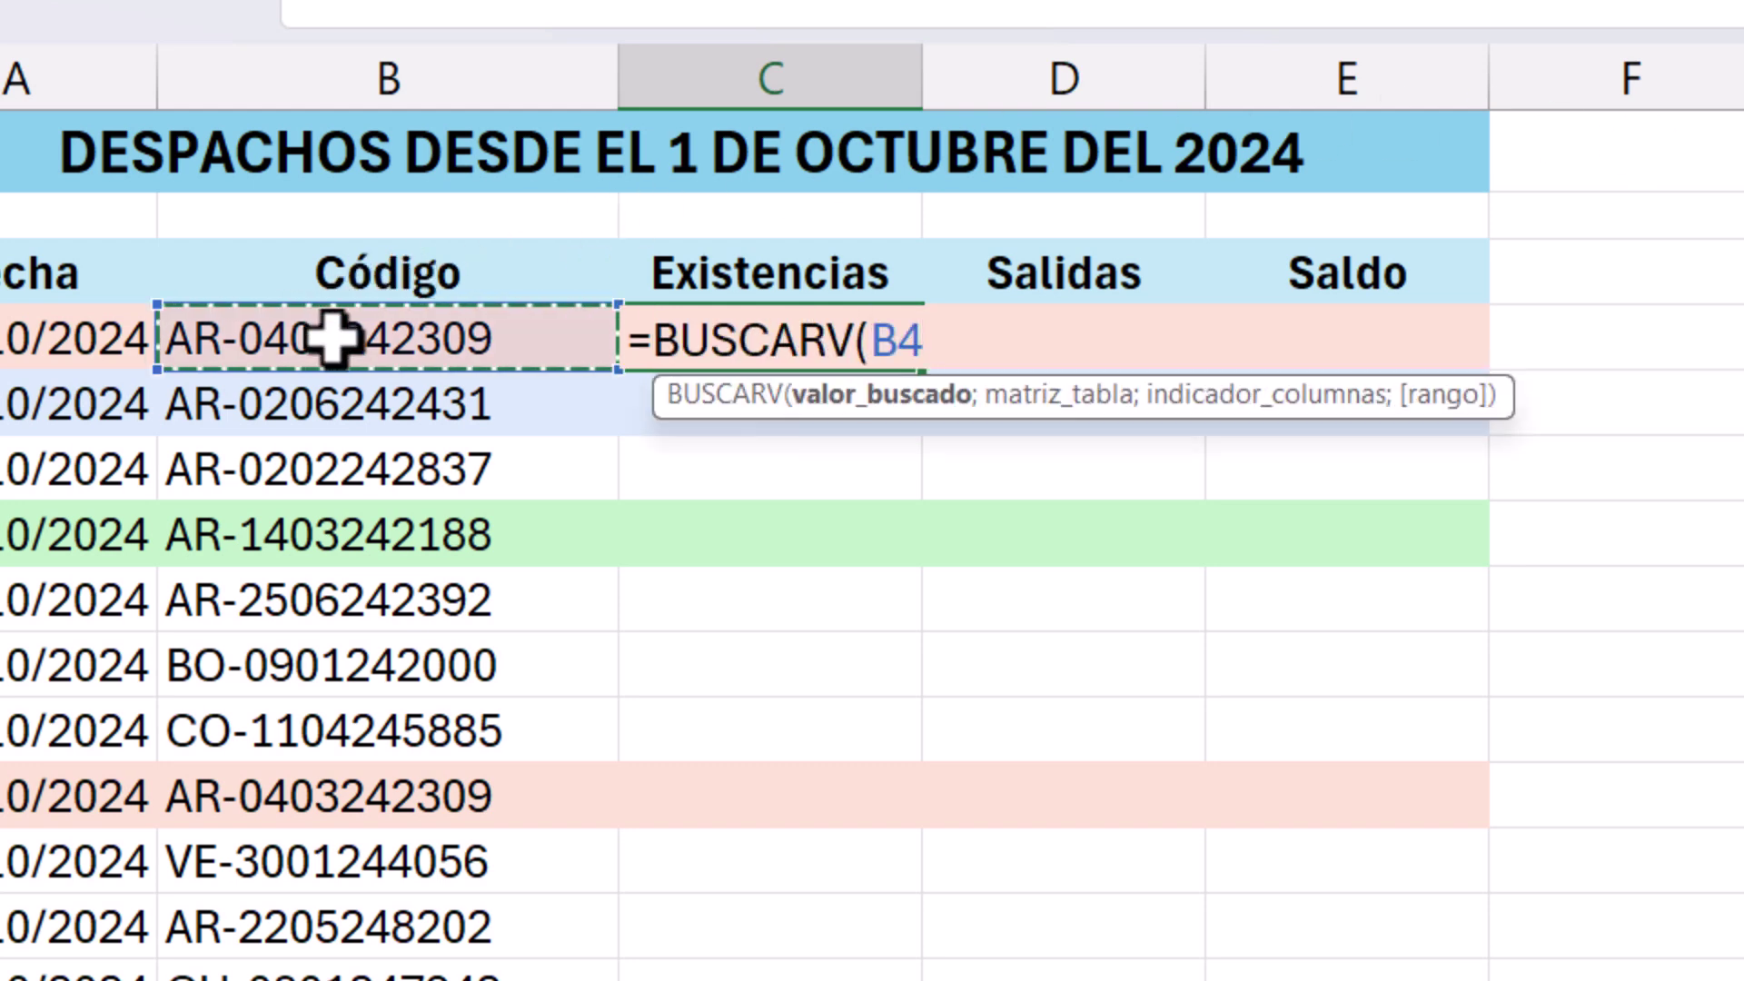
type(";")
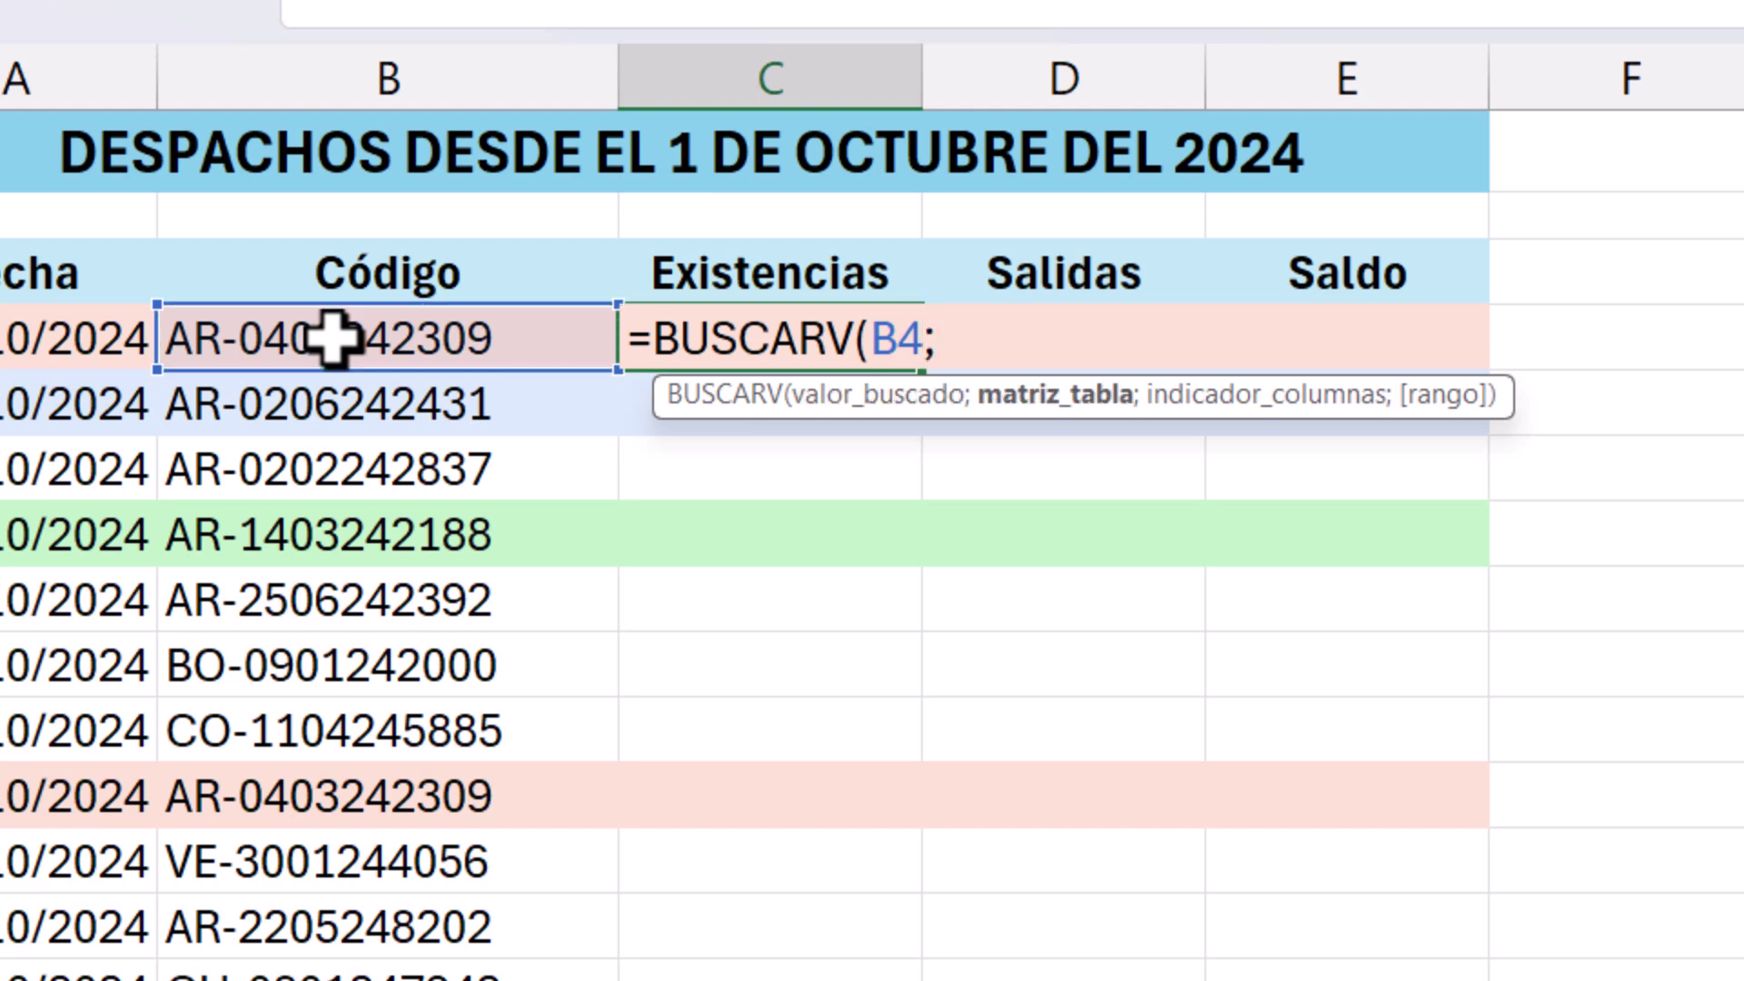
type("a")
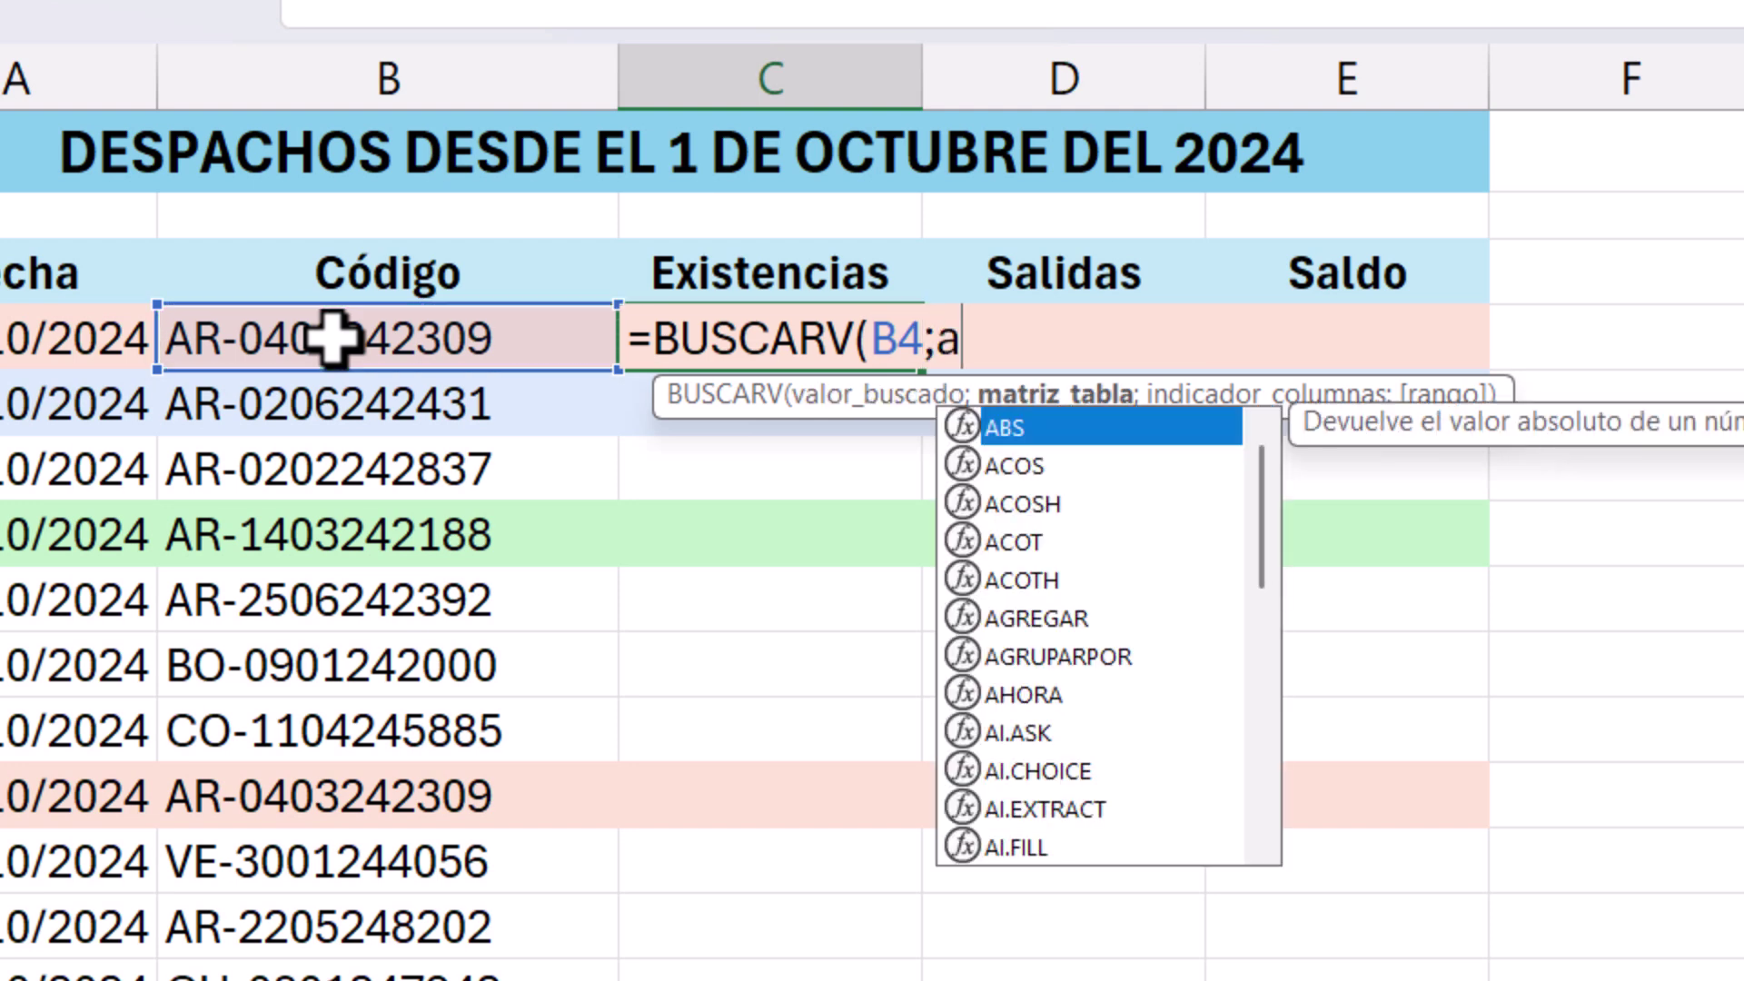
type("lmacén;2")
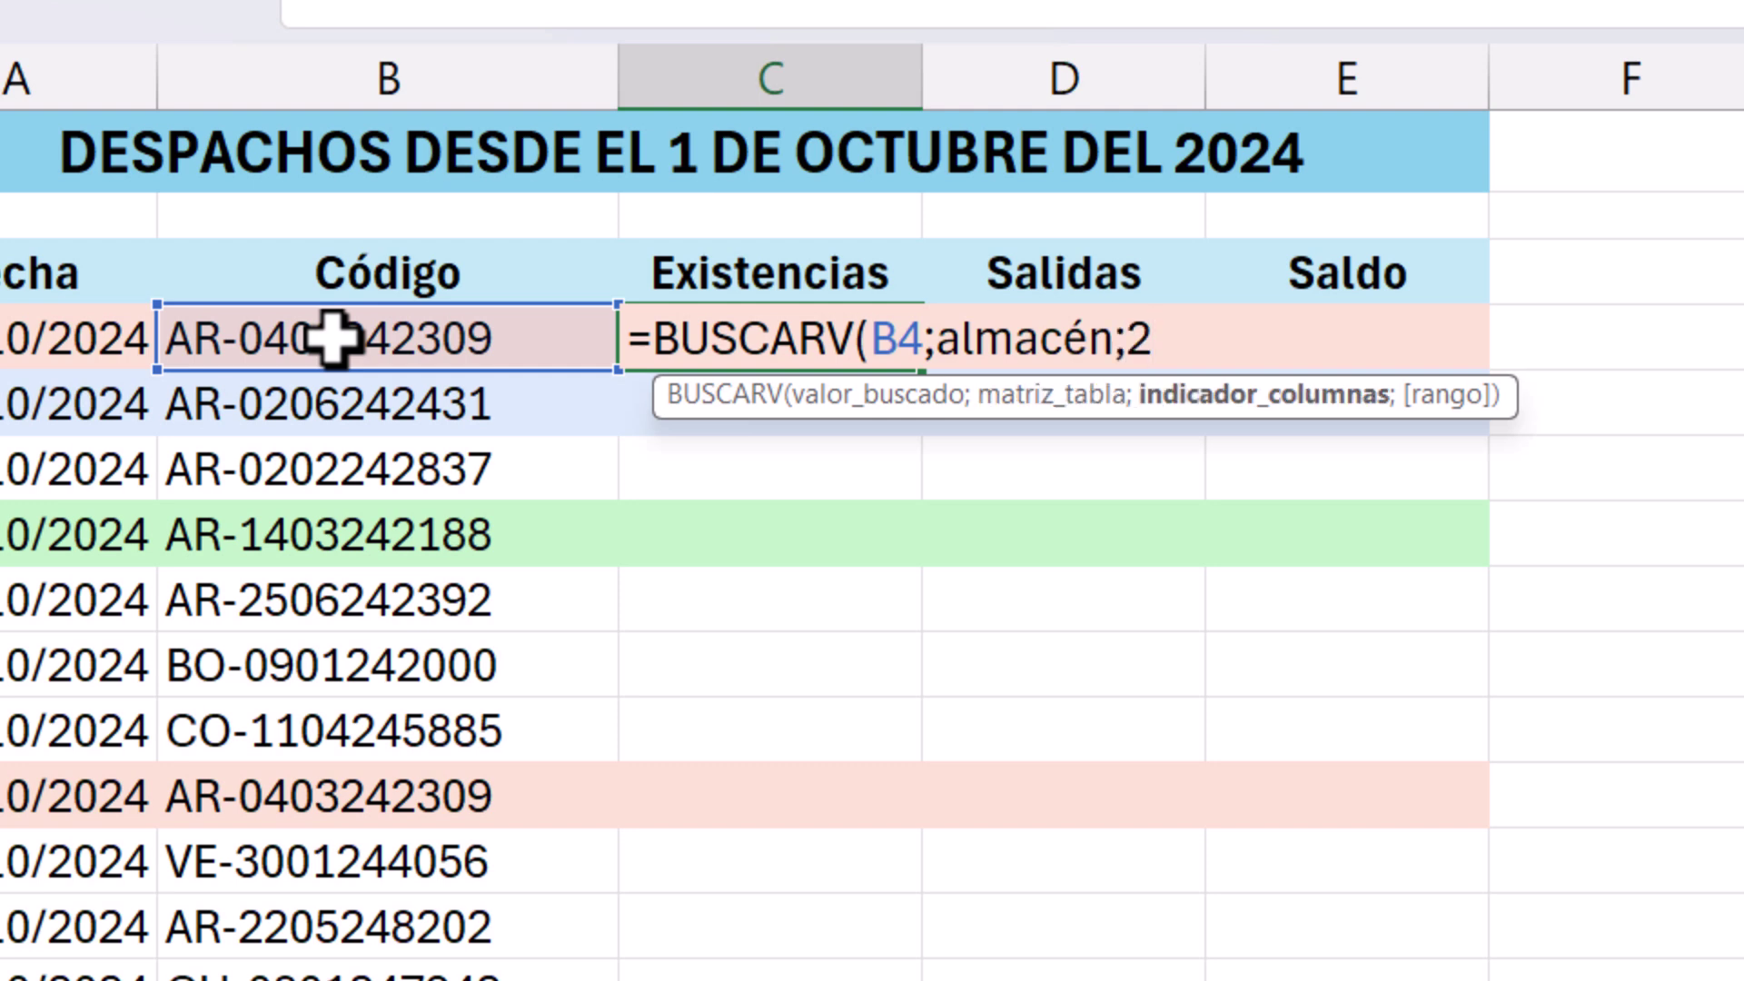
type(";0")
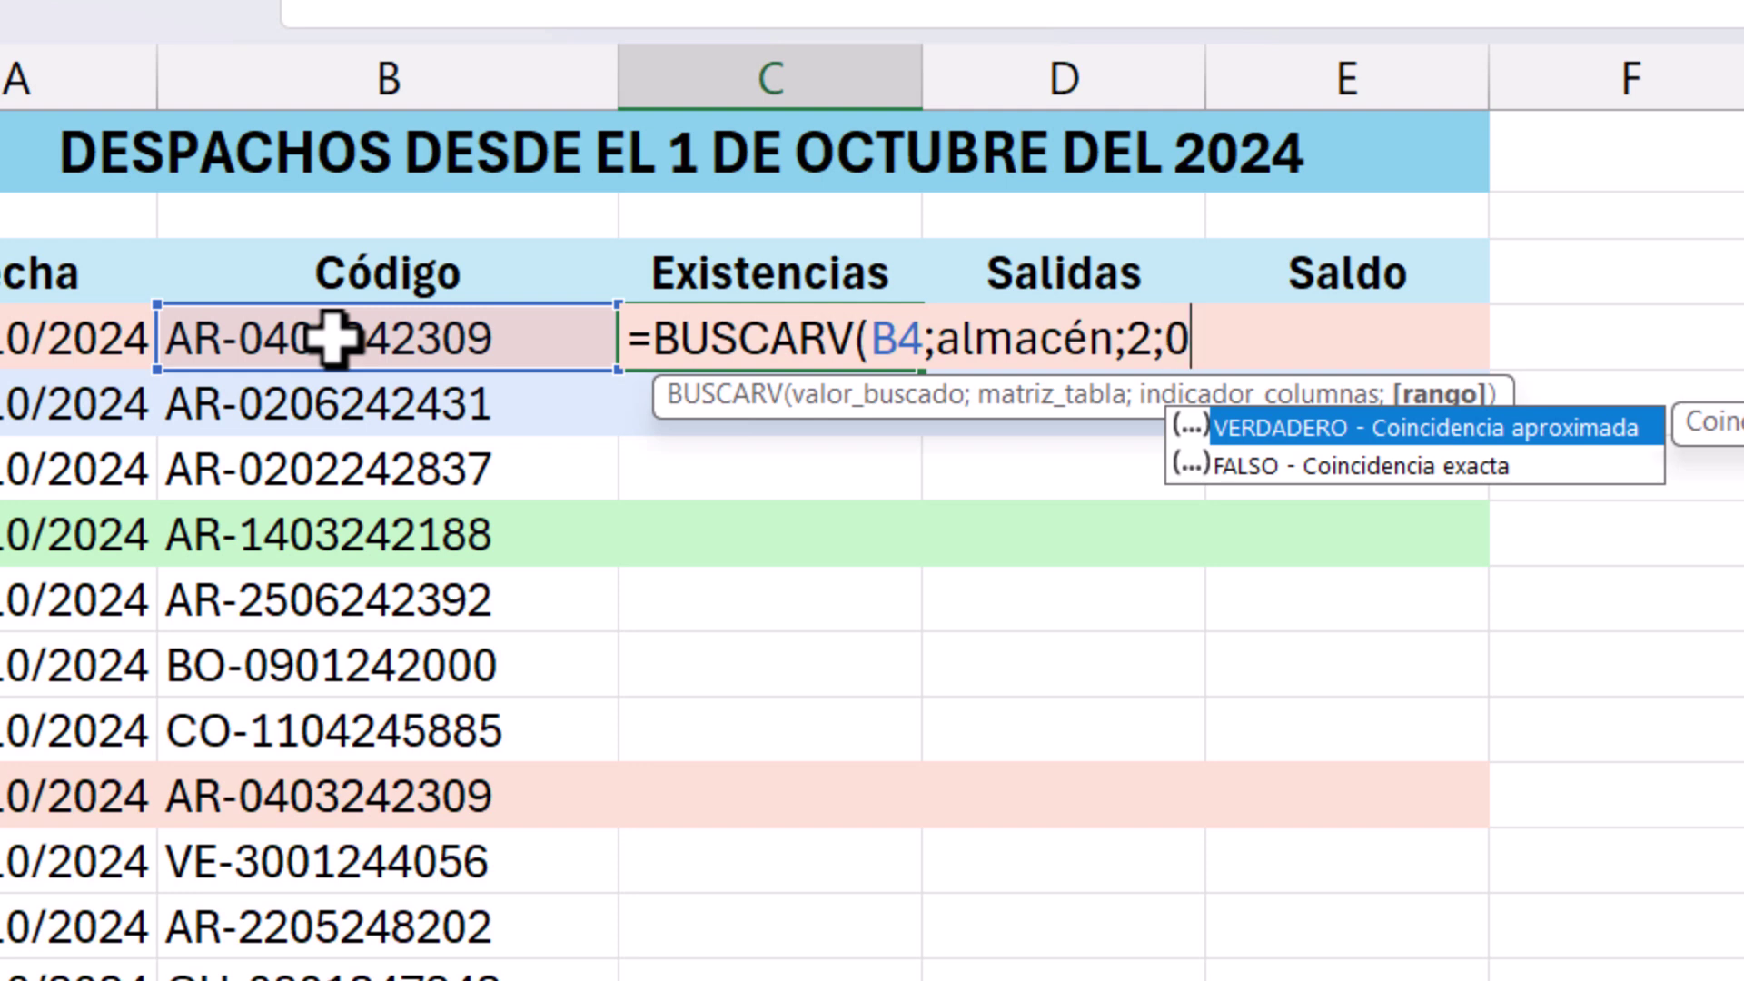
type(")")
key("Return")
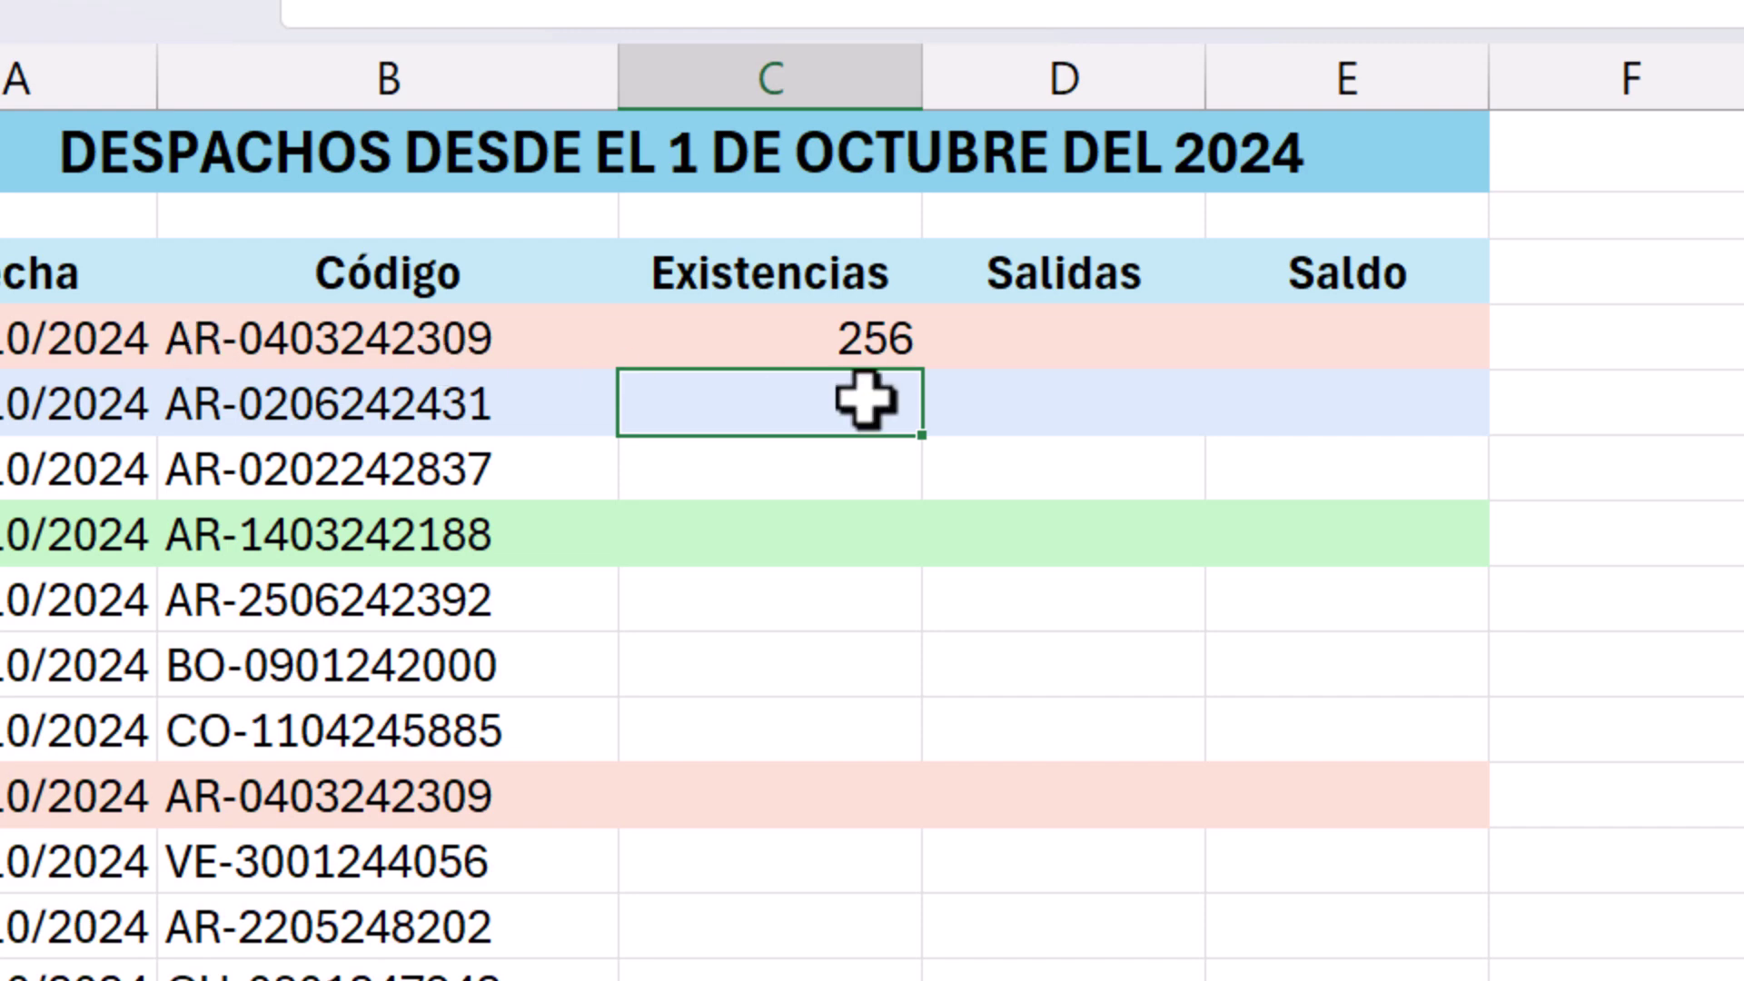
left_click(850, 338)
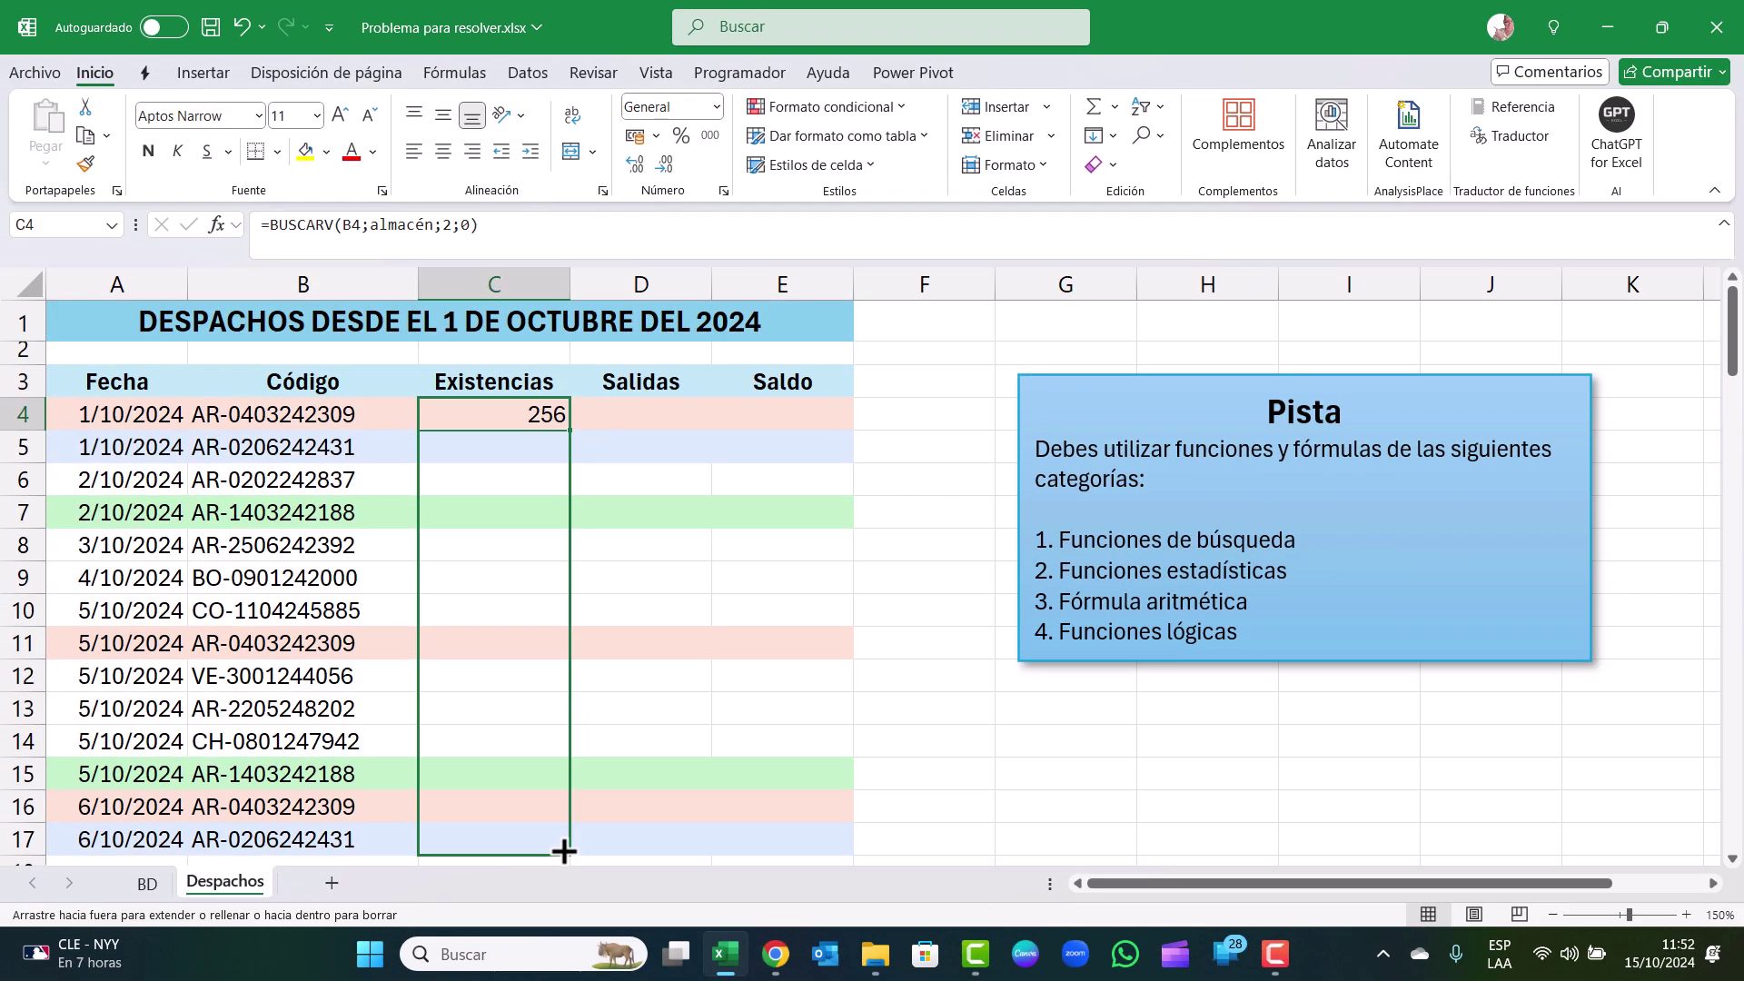
left_click_drag(926, 372, 569, 852)
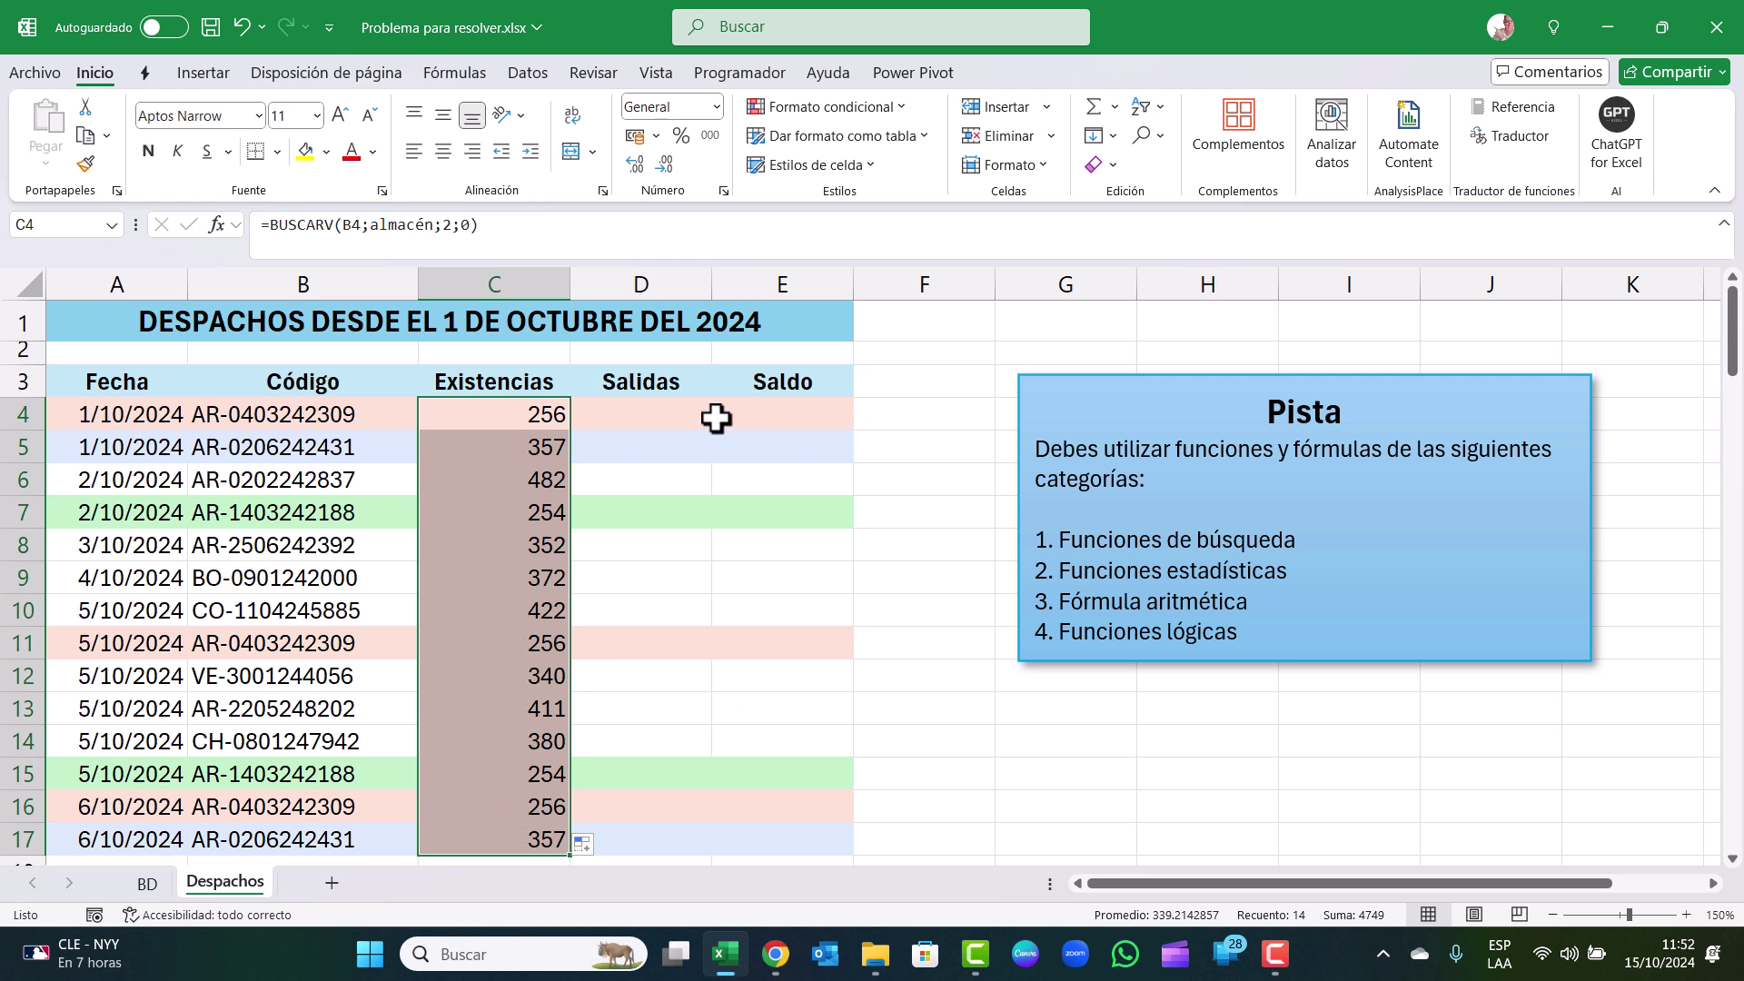
left_click(644, 415)
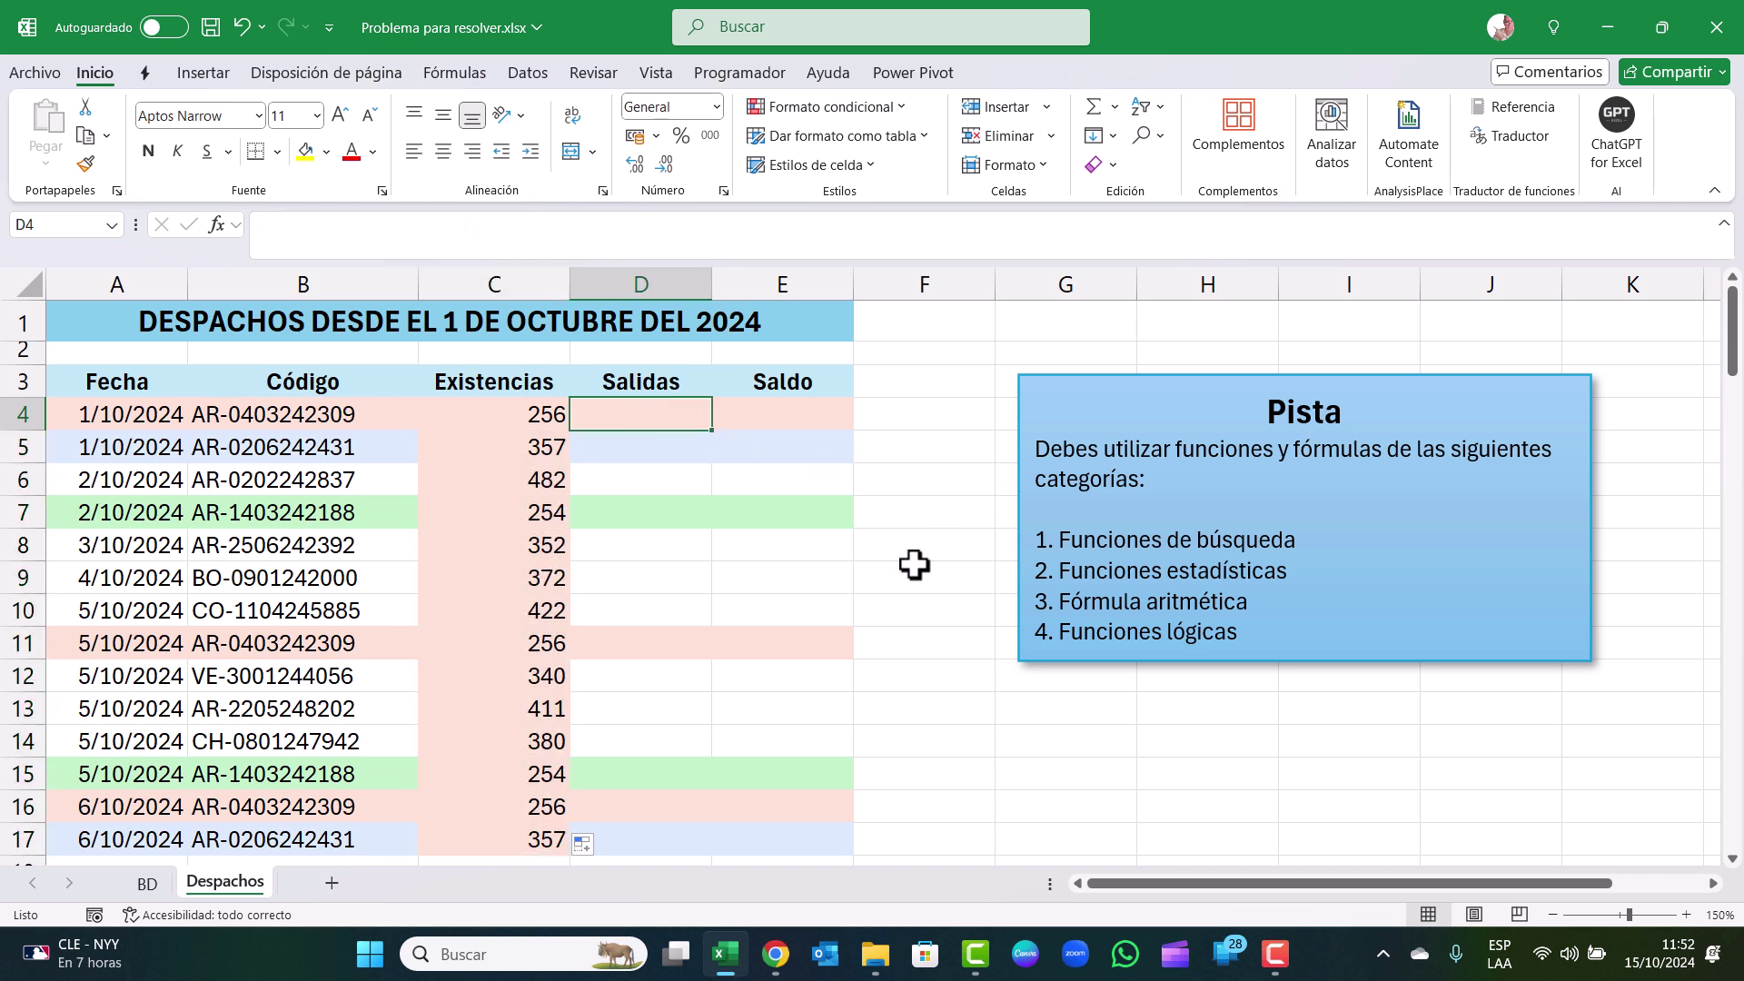
type("100")
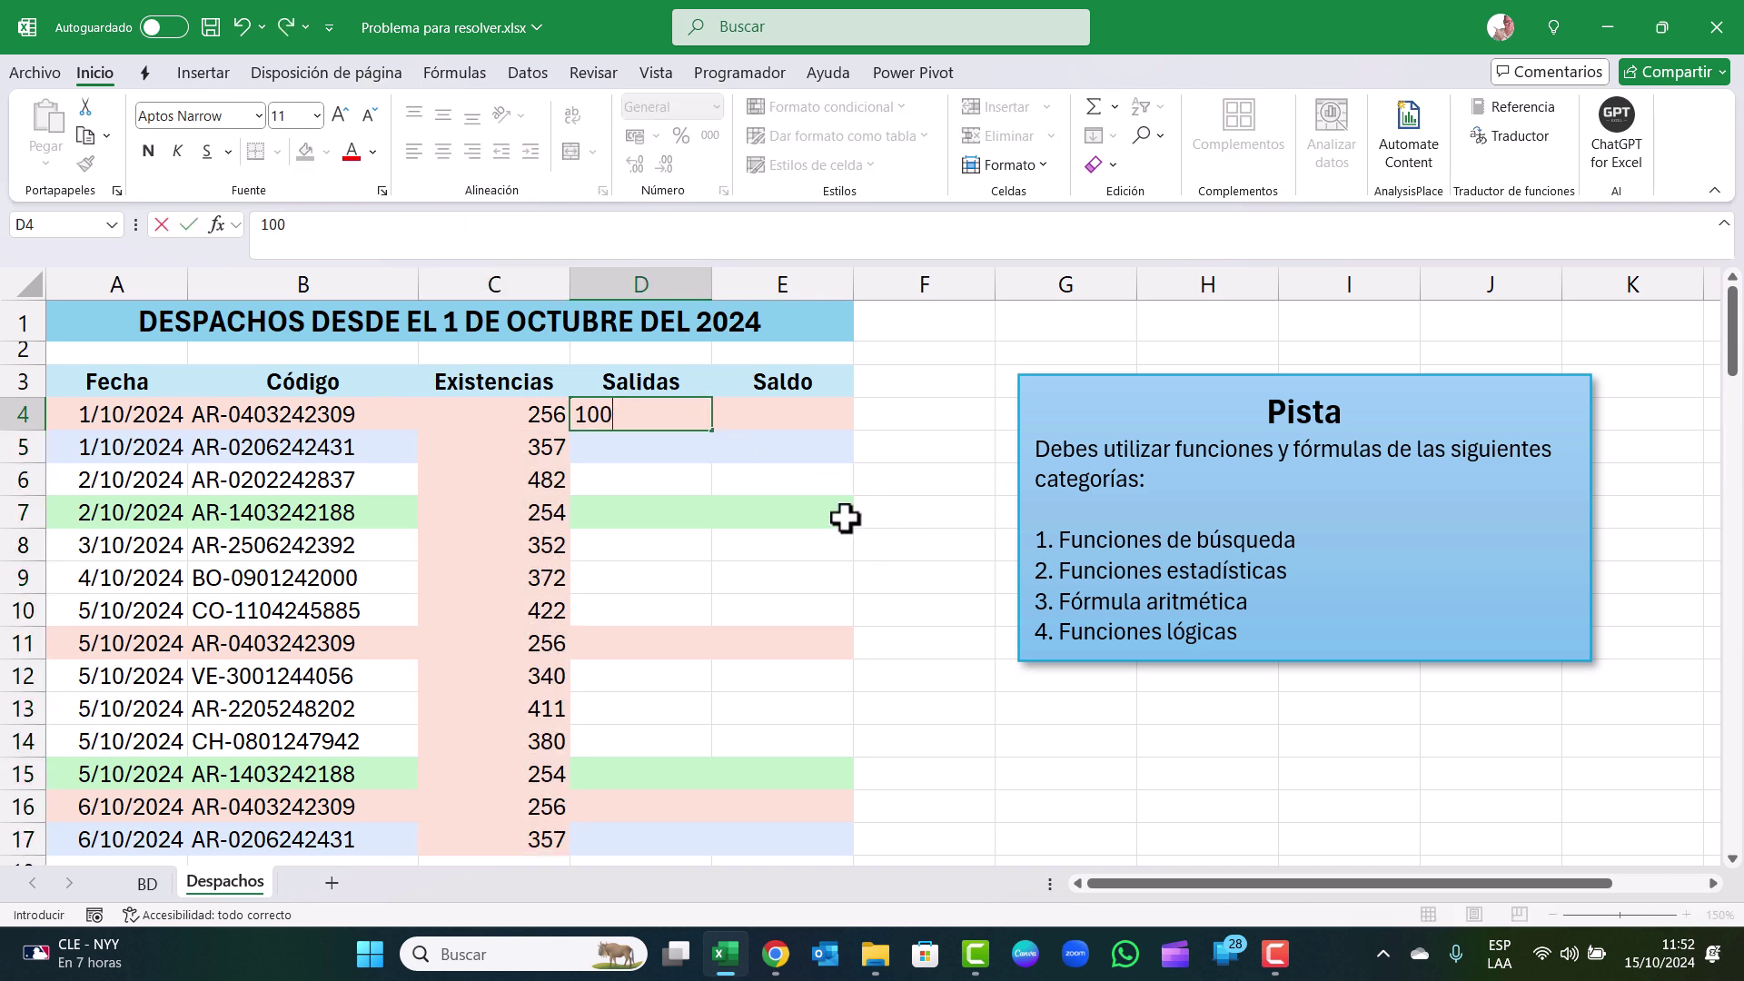
key("Return")
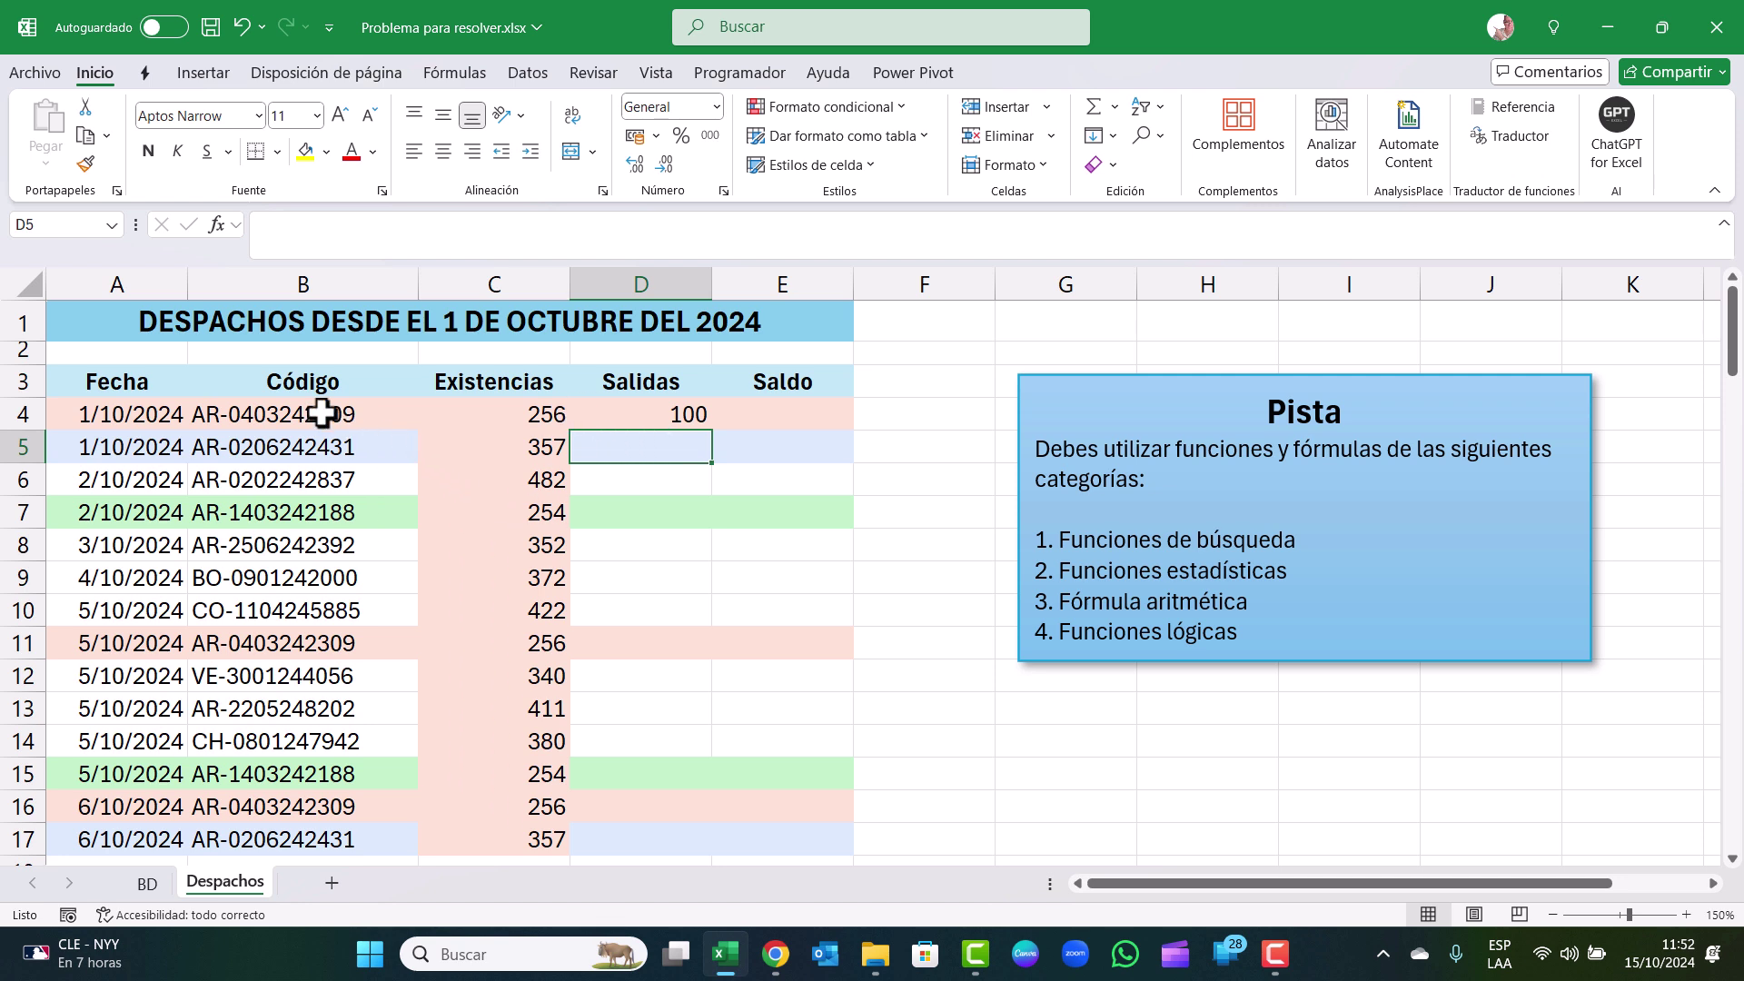
left_click(322, 415)
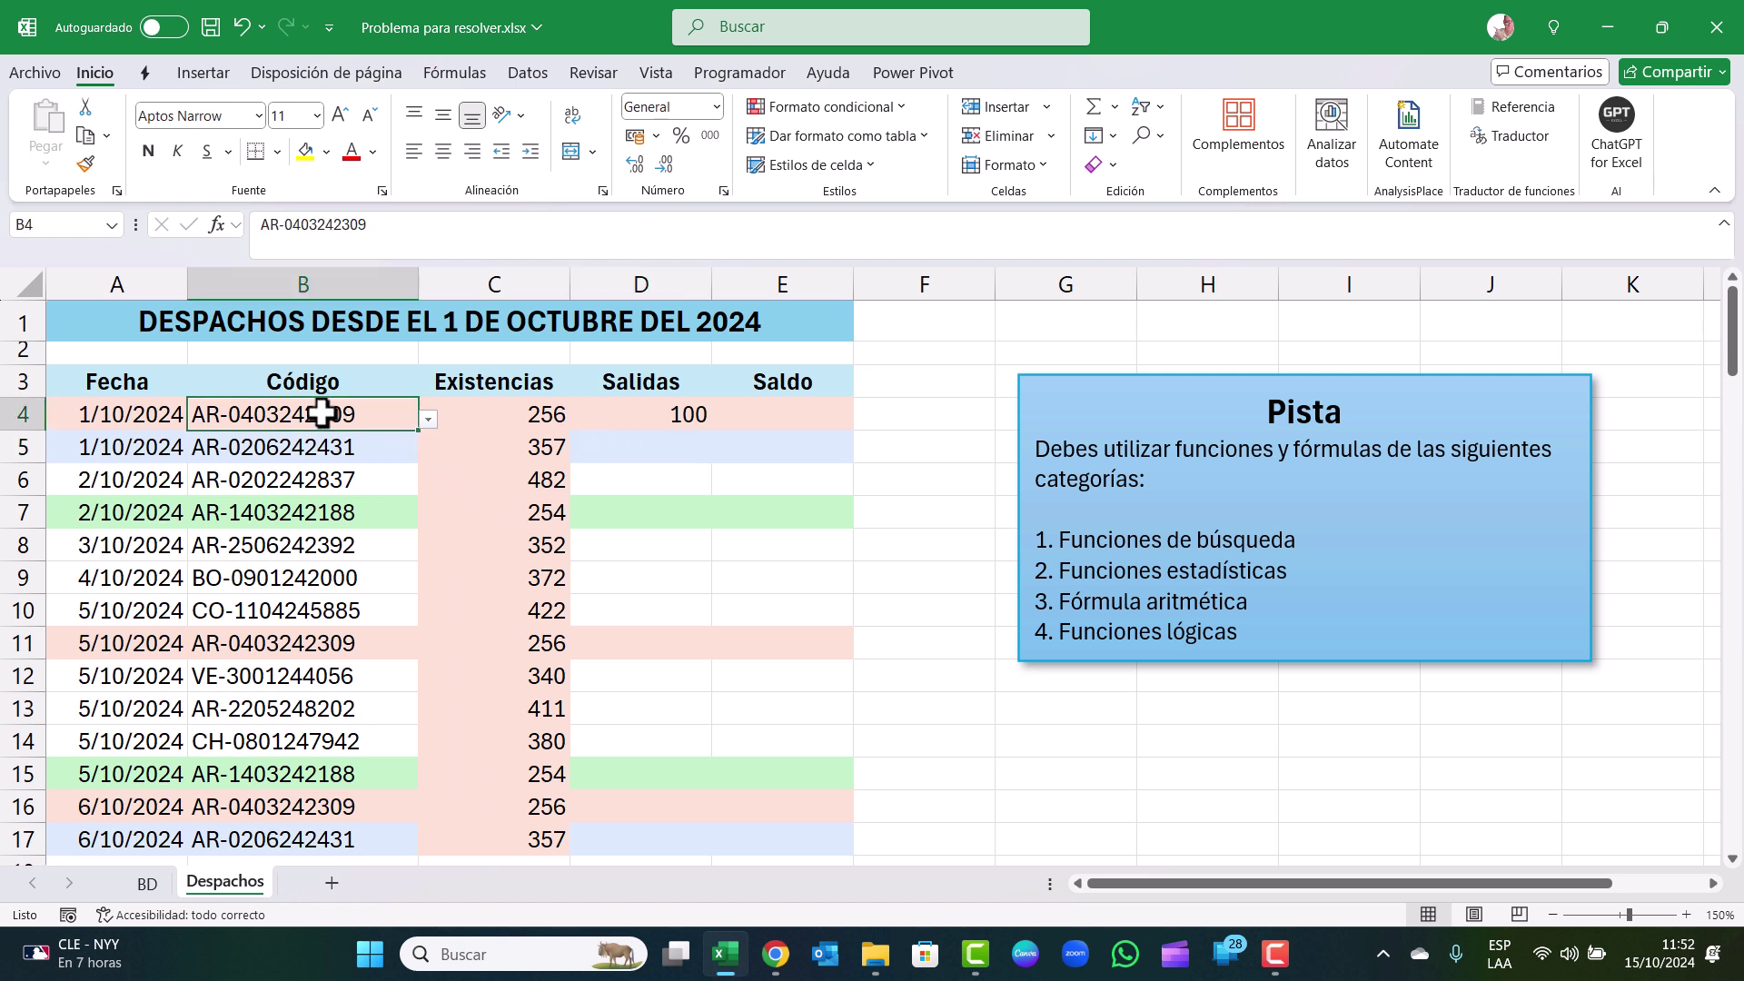
left_click(533, 414)
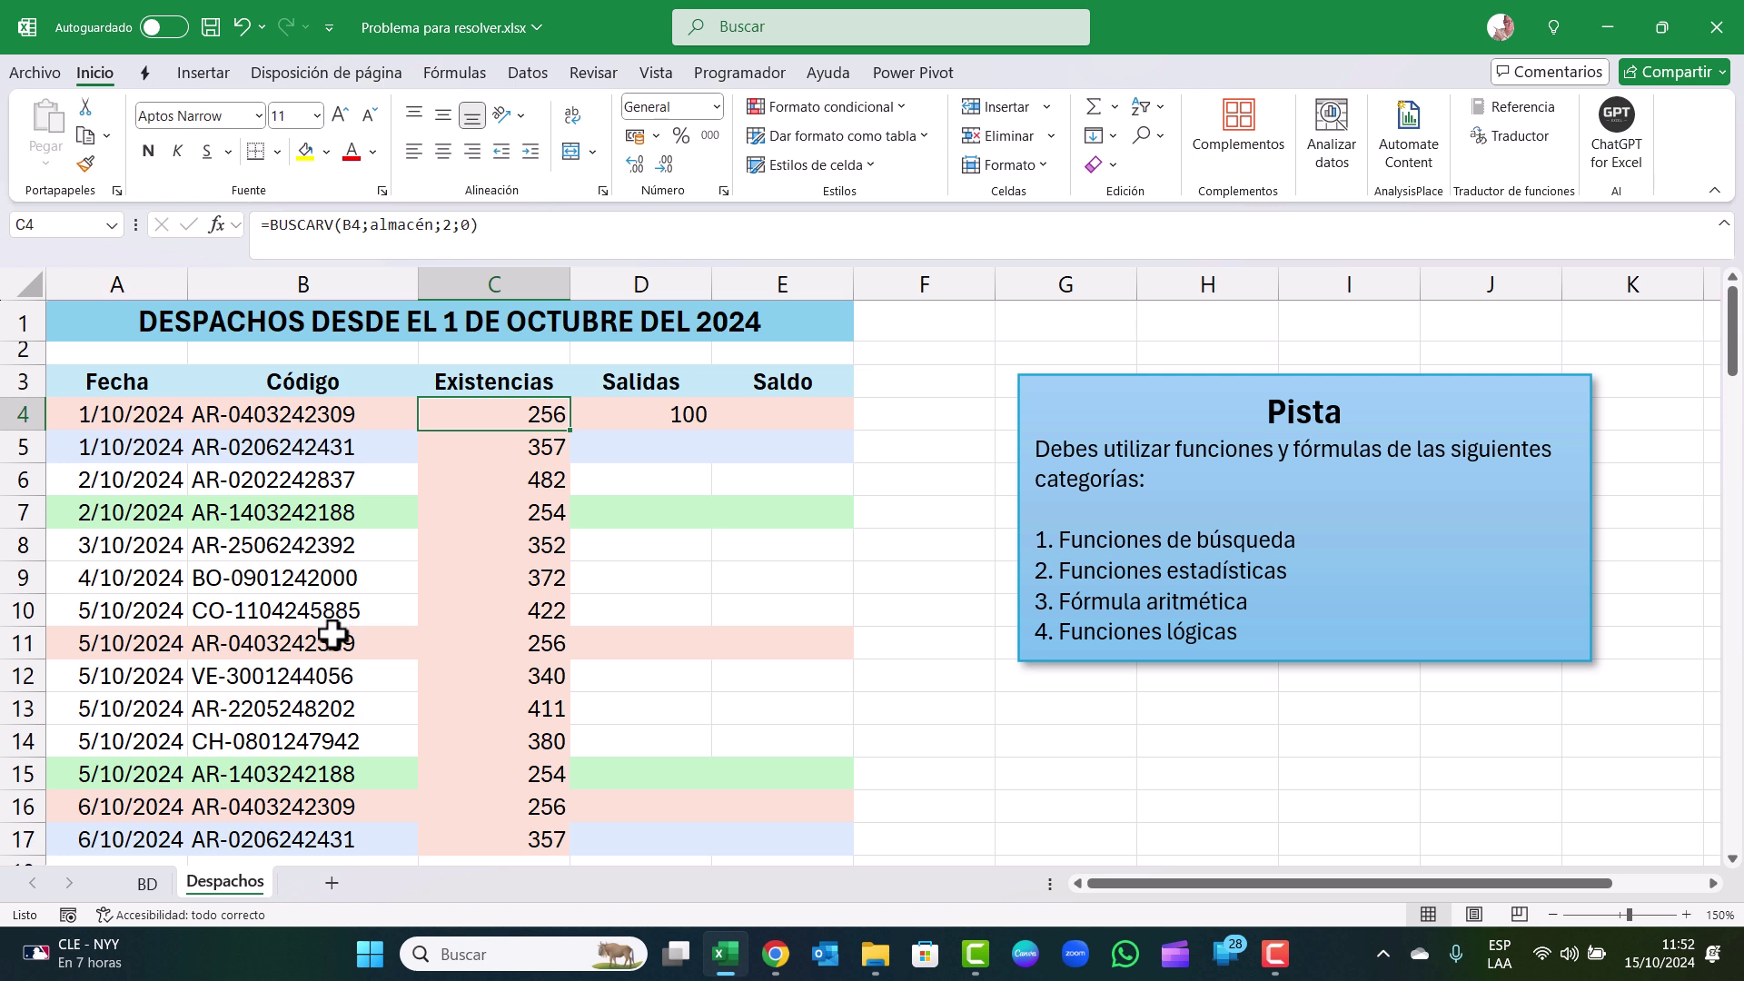
left_click(495, 651)
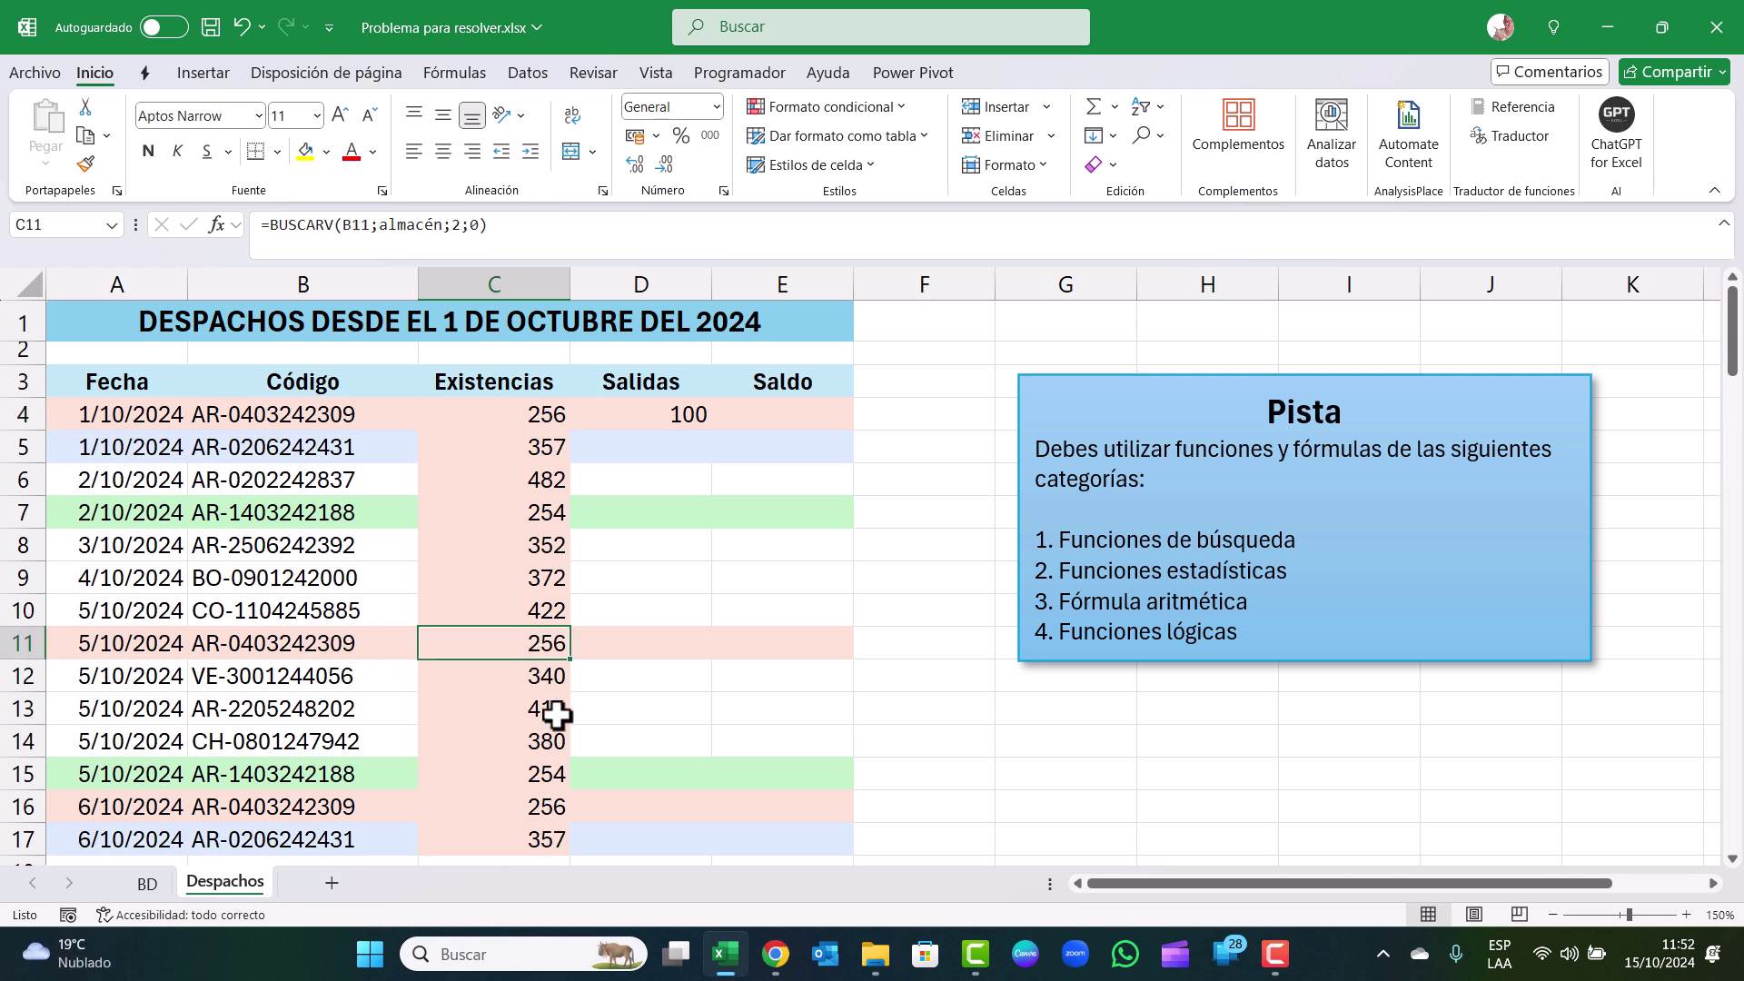
left_click(650, 414)
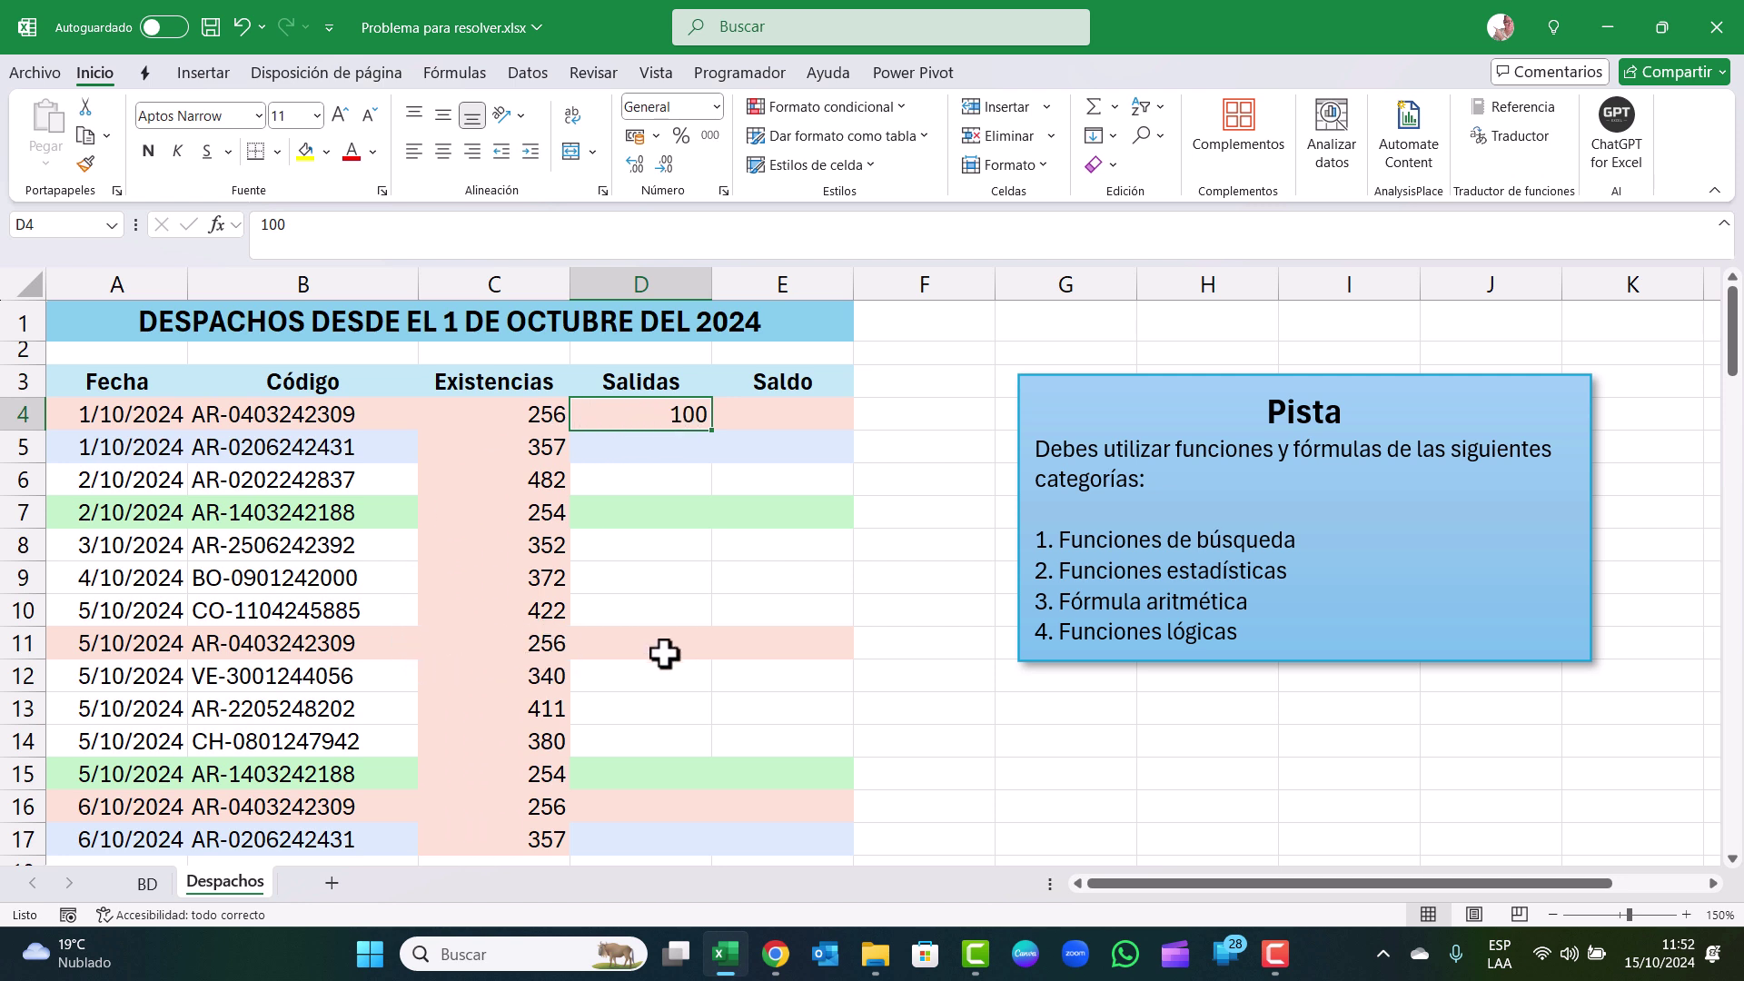
left_click(553, 643)
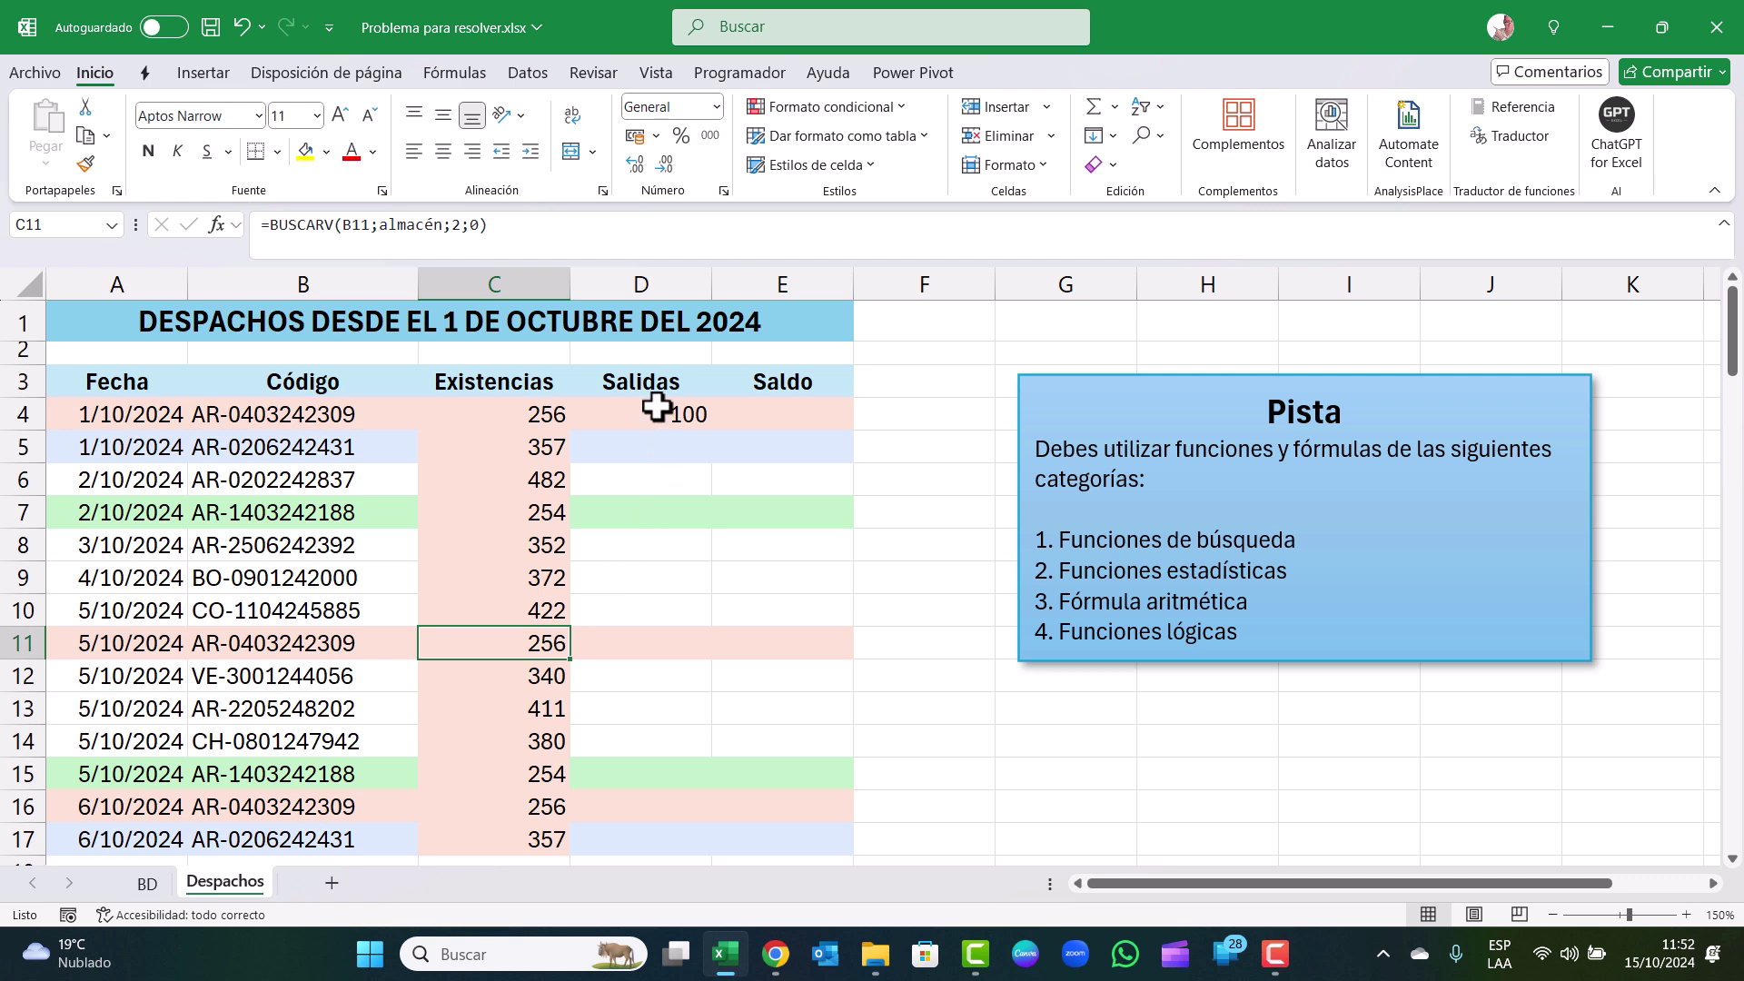
left_click(508, 412)
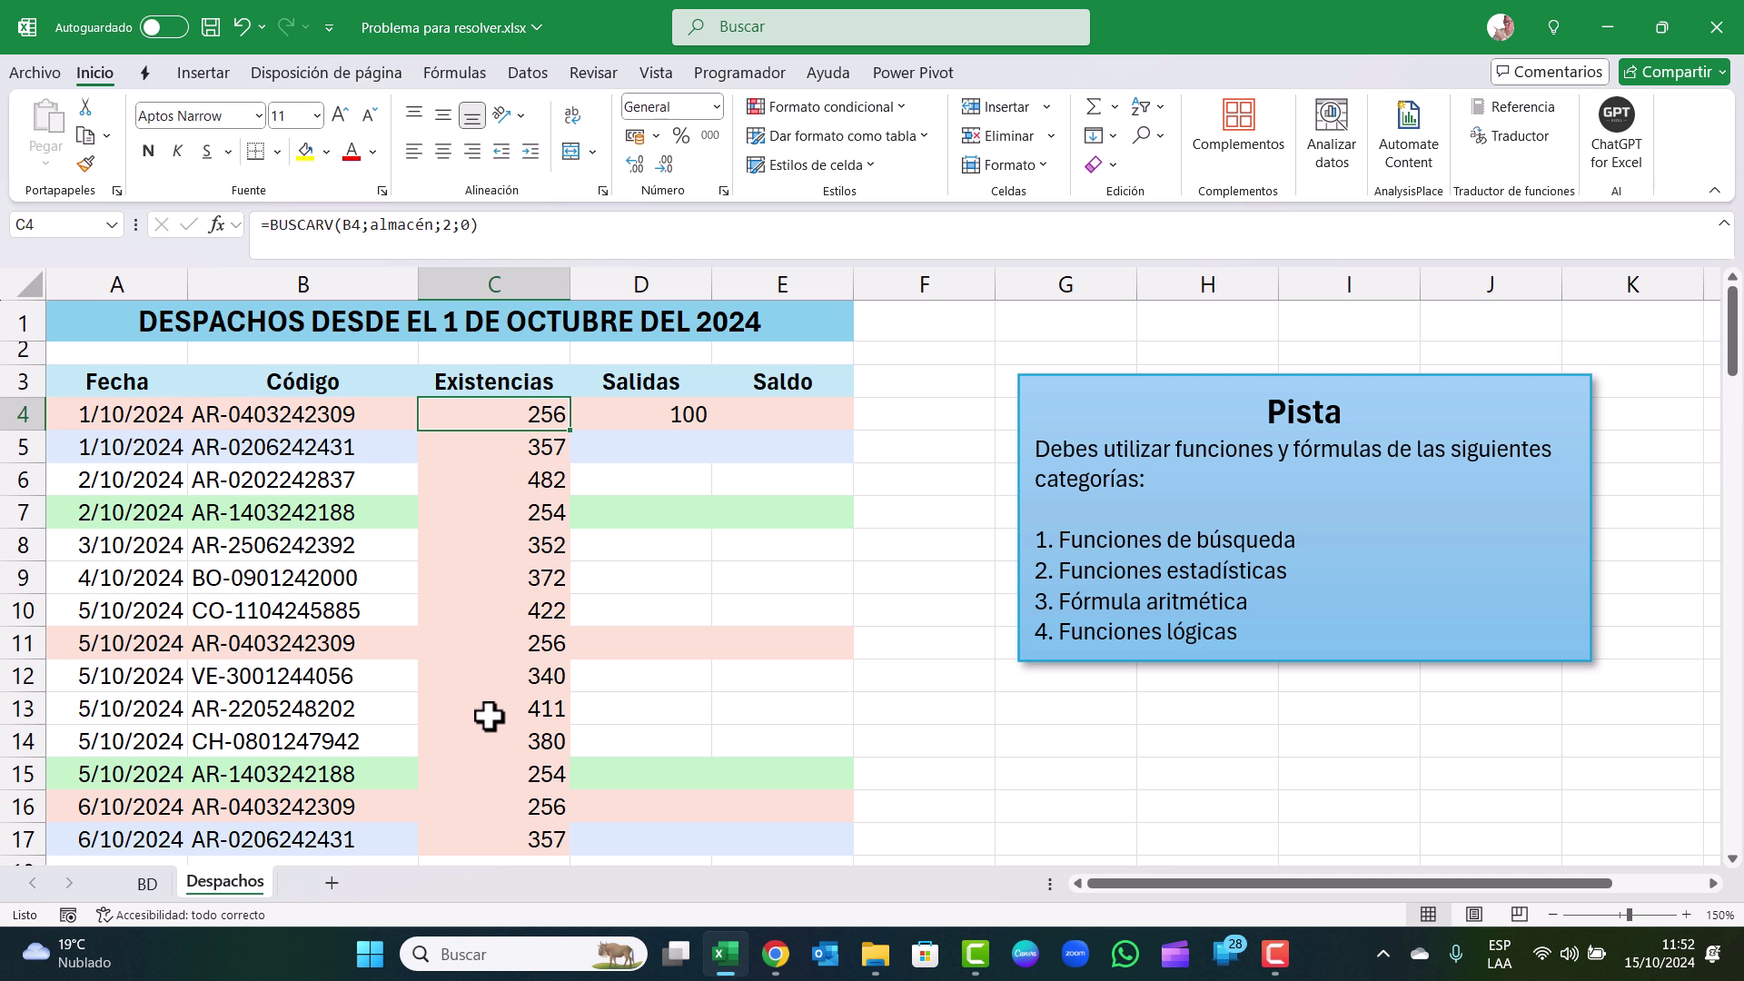
Drag the Pista hint box right to around column J, clear of the table
left_click(1146, 378)
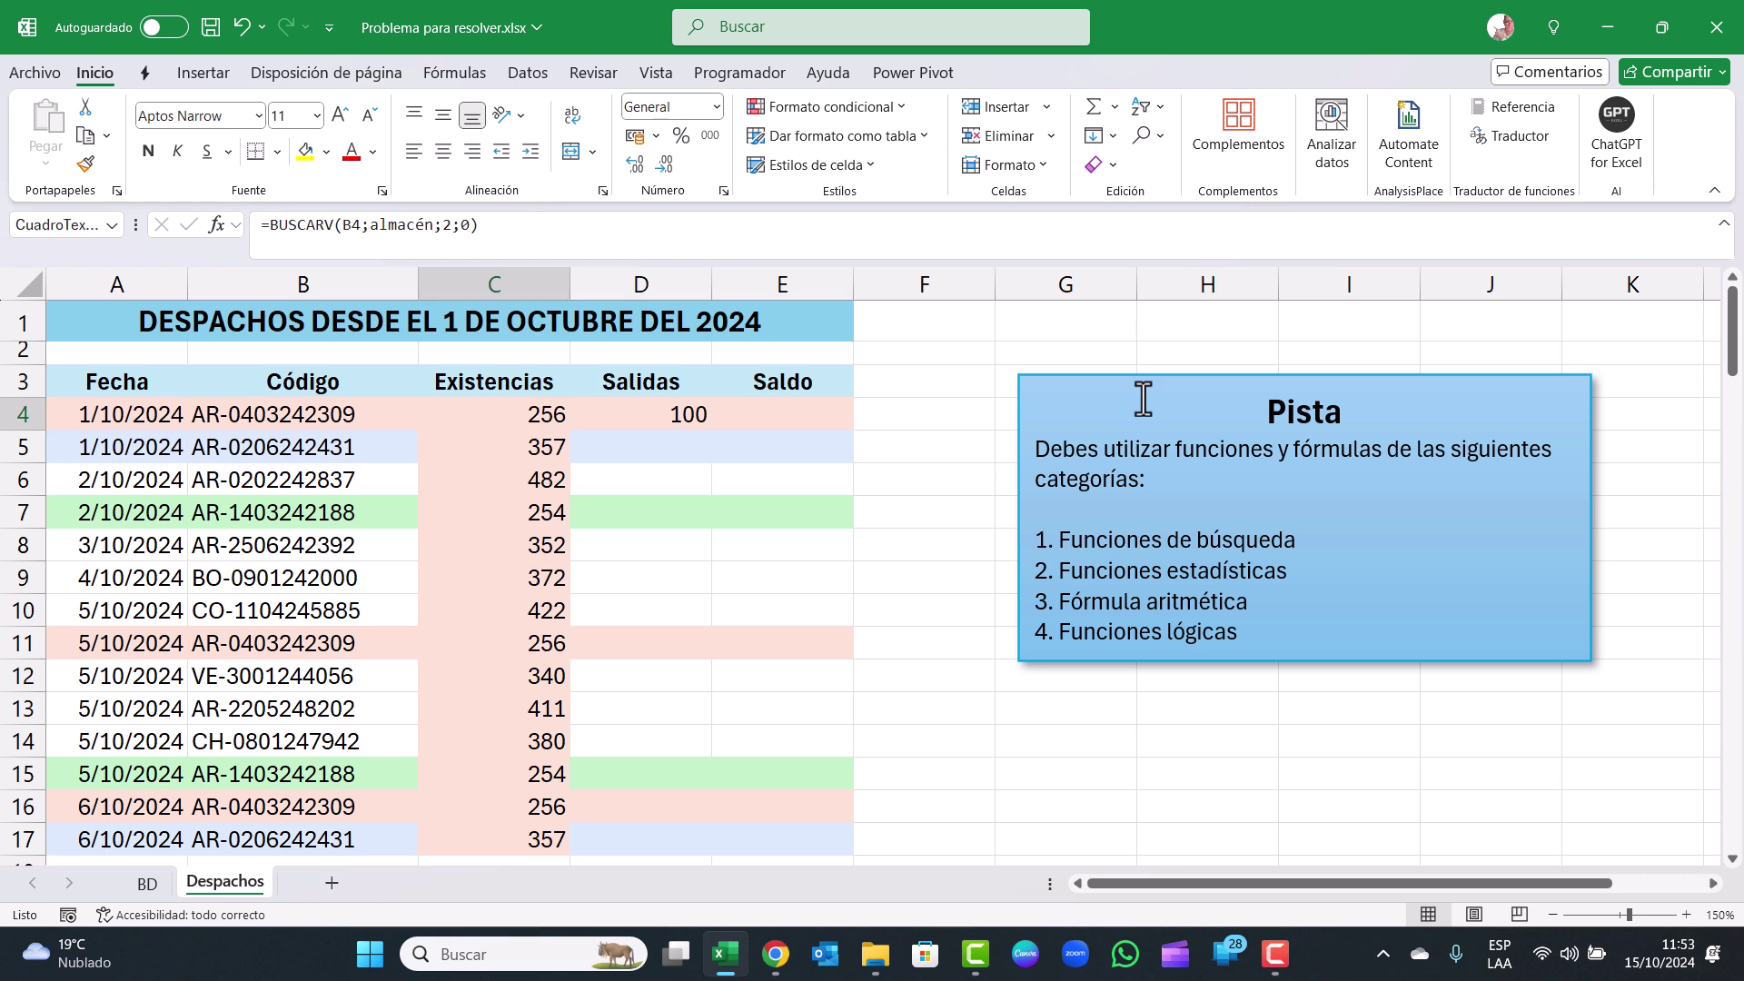
left_click_drag(1145, 376, 1562, 384)
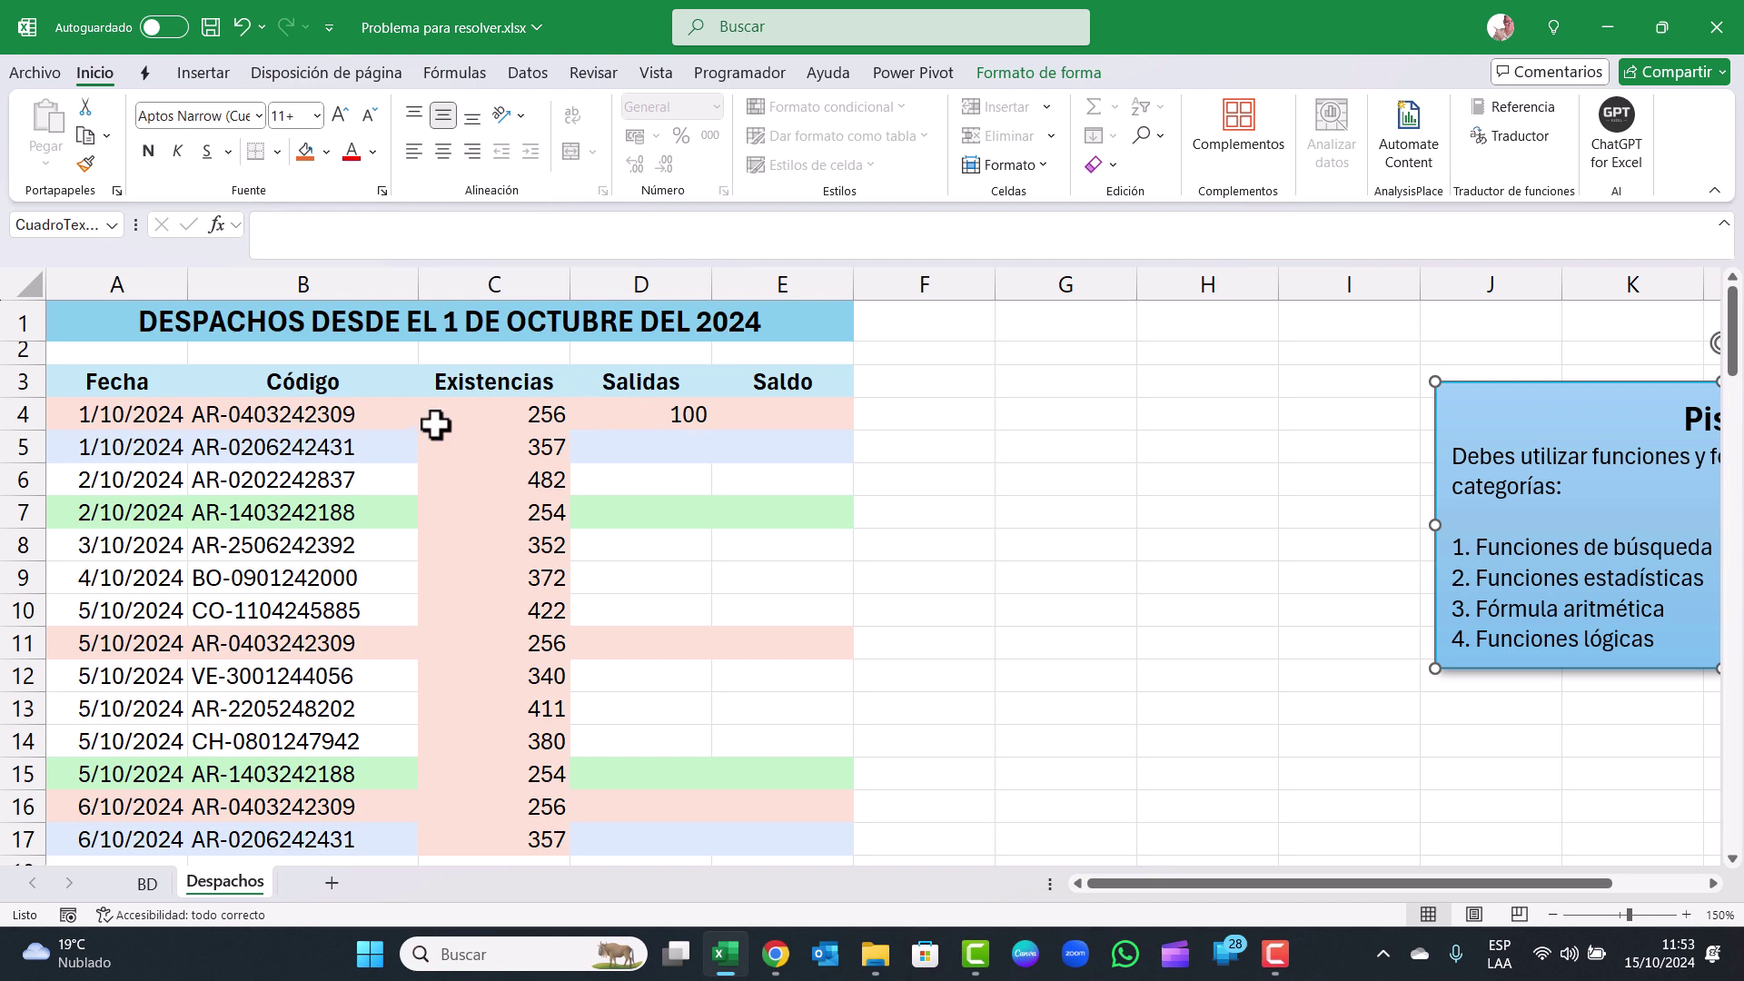
left_click(944, 413)
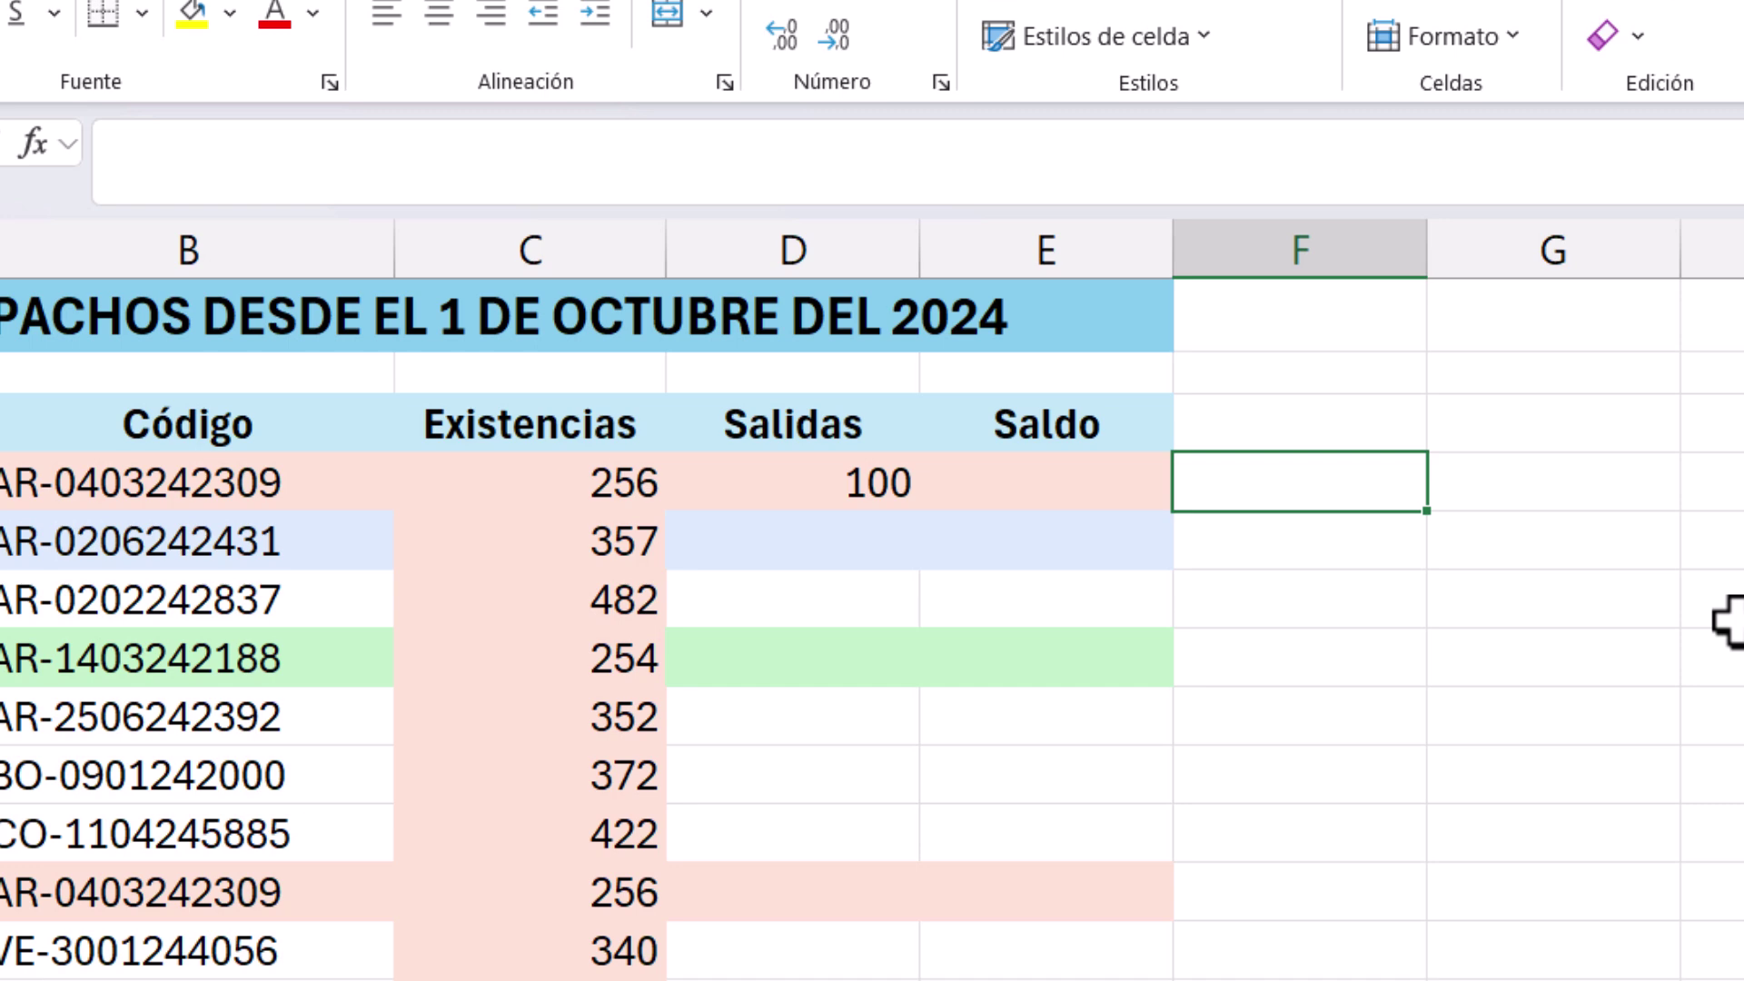
Start =SUMAR.SI in F4 with criteria range B$3:B3 and criterion B4
type("=sumar.si")
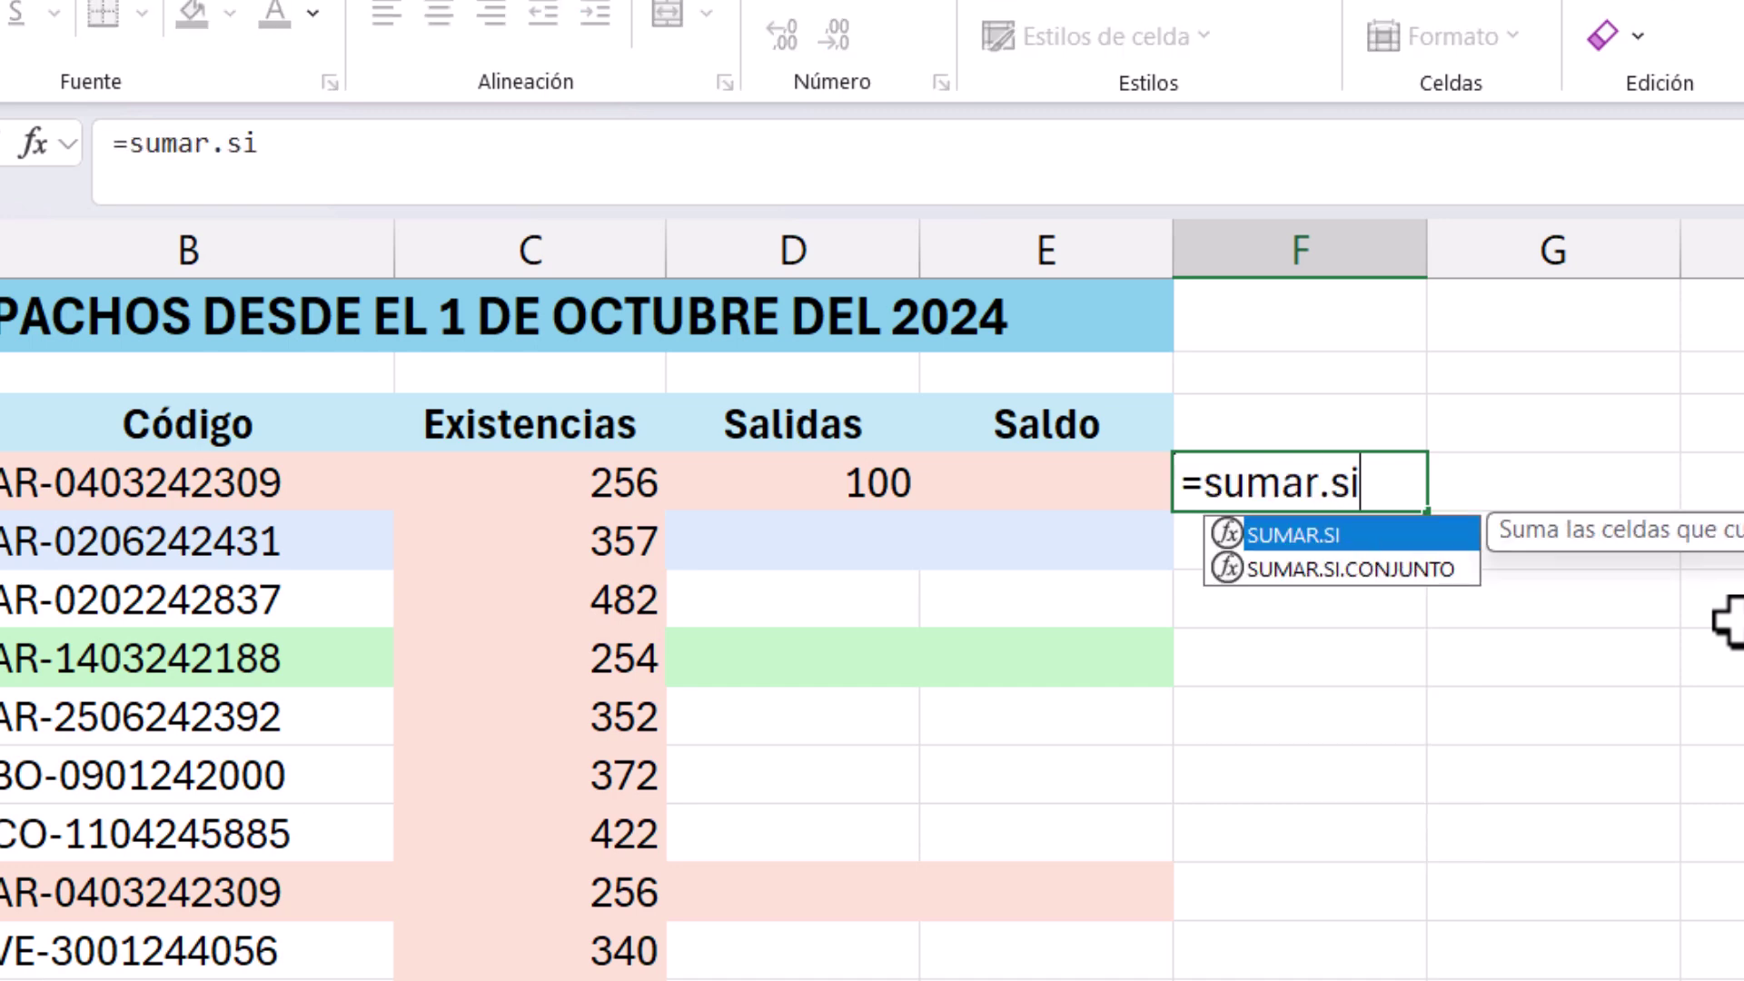
key("Tab")
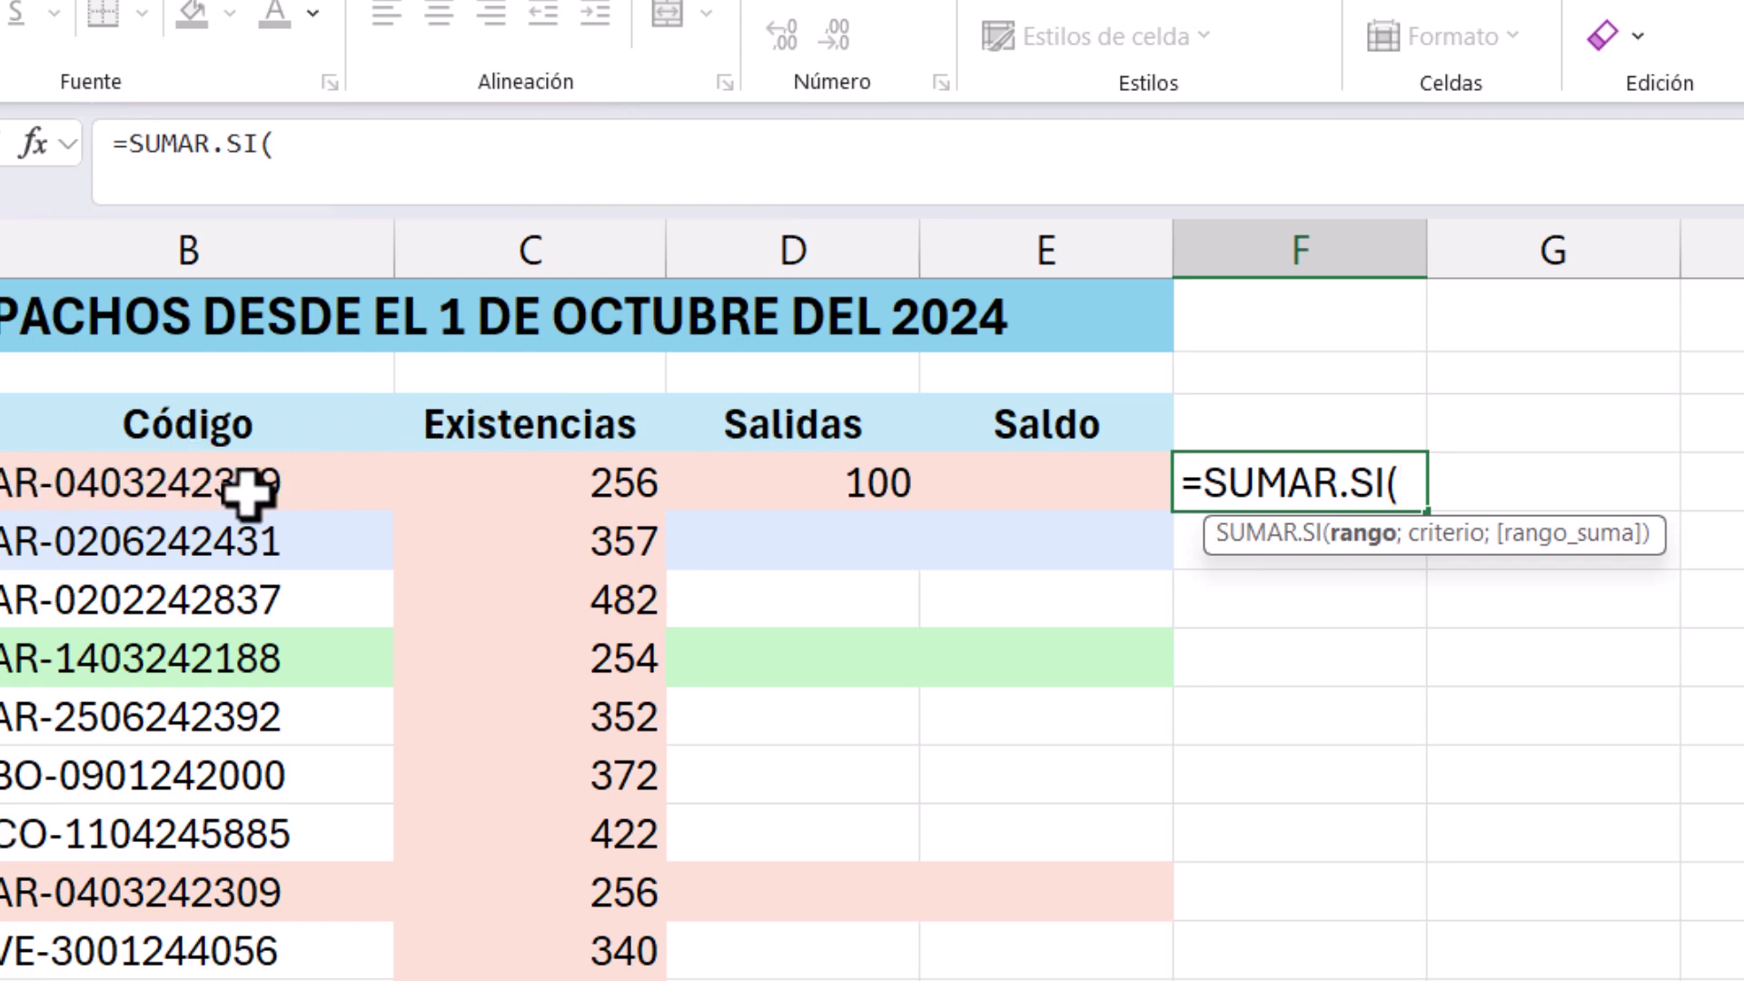
left_click(187, 423)
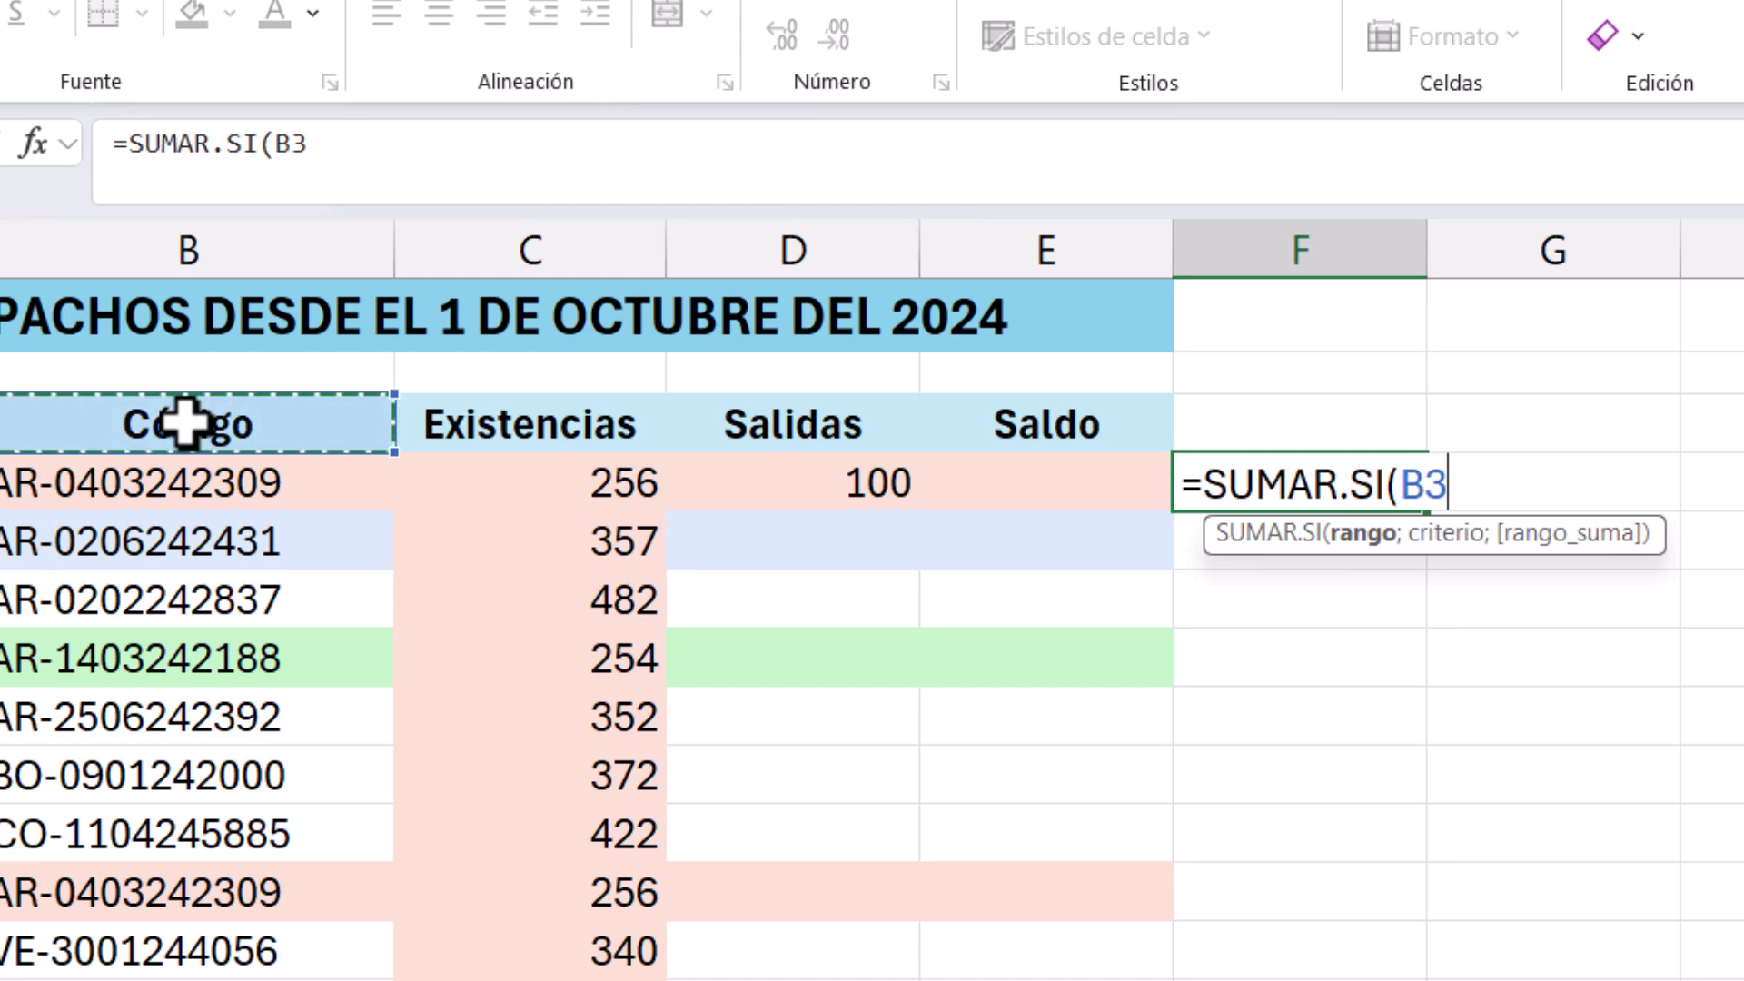
left_click(186, 422, "shift")
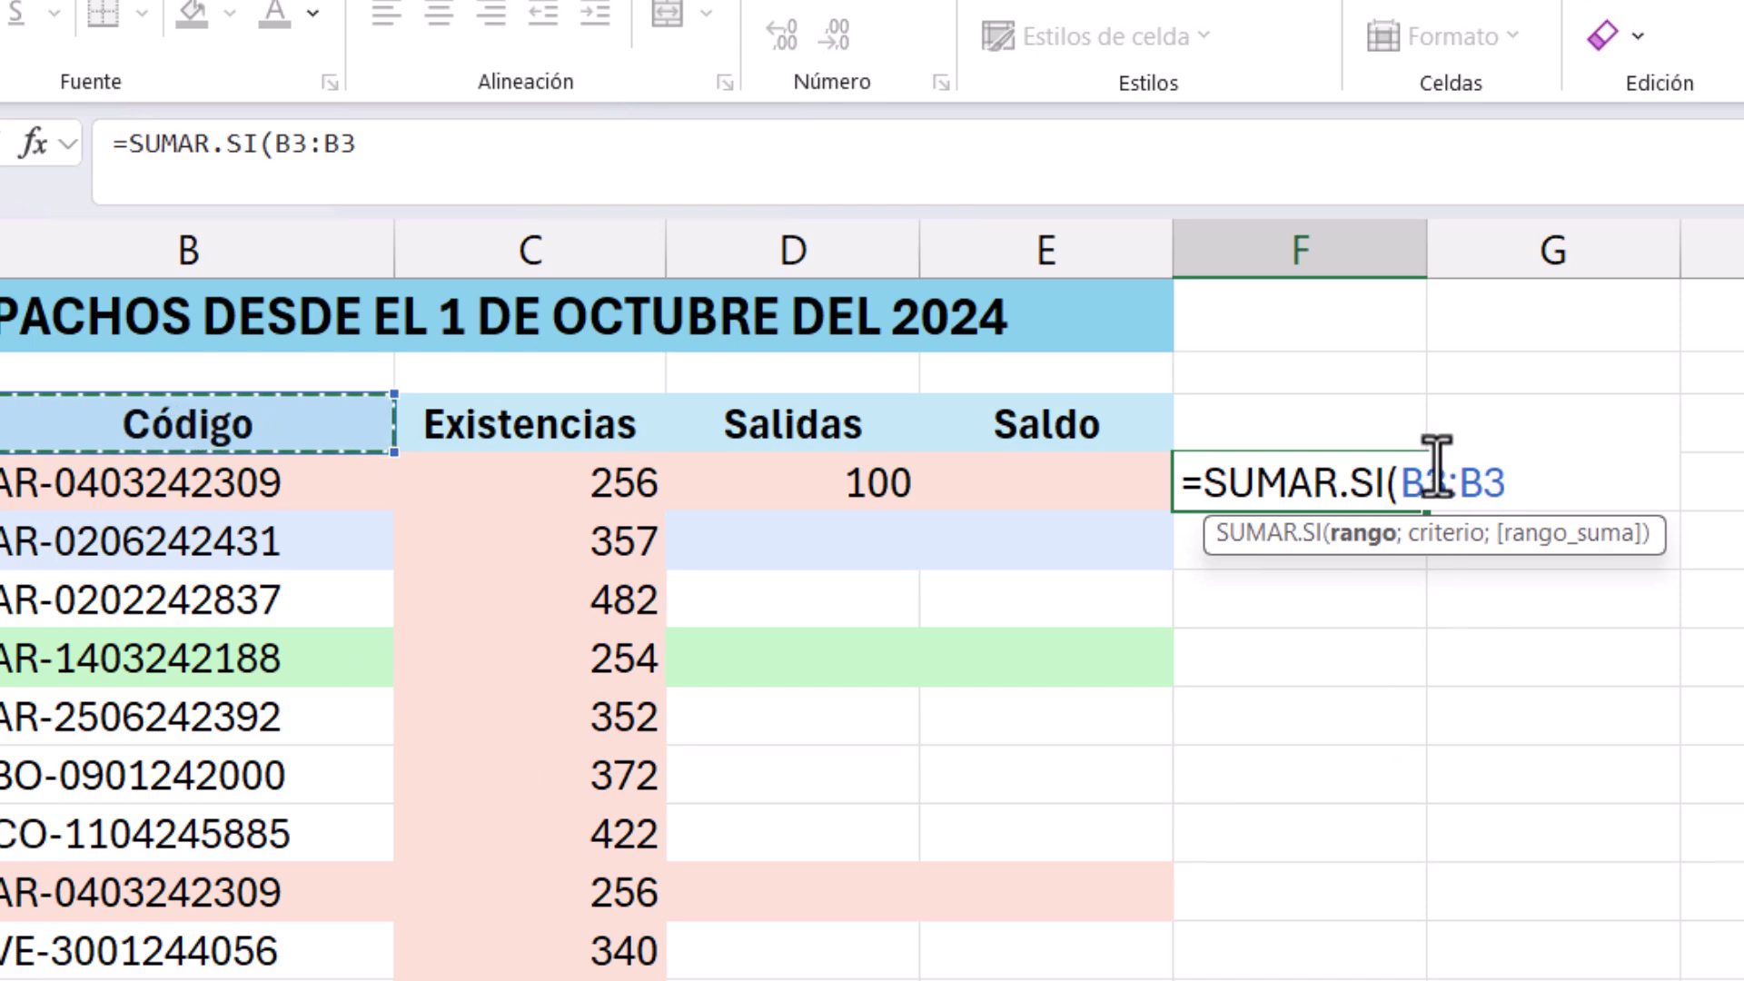
left_click_drag(1404, 481, 1726, 479)
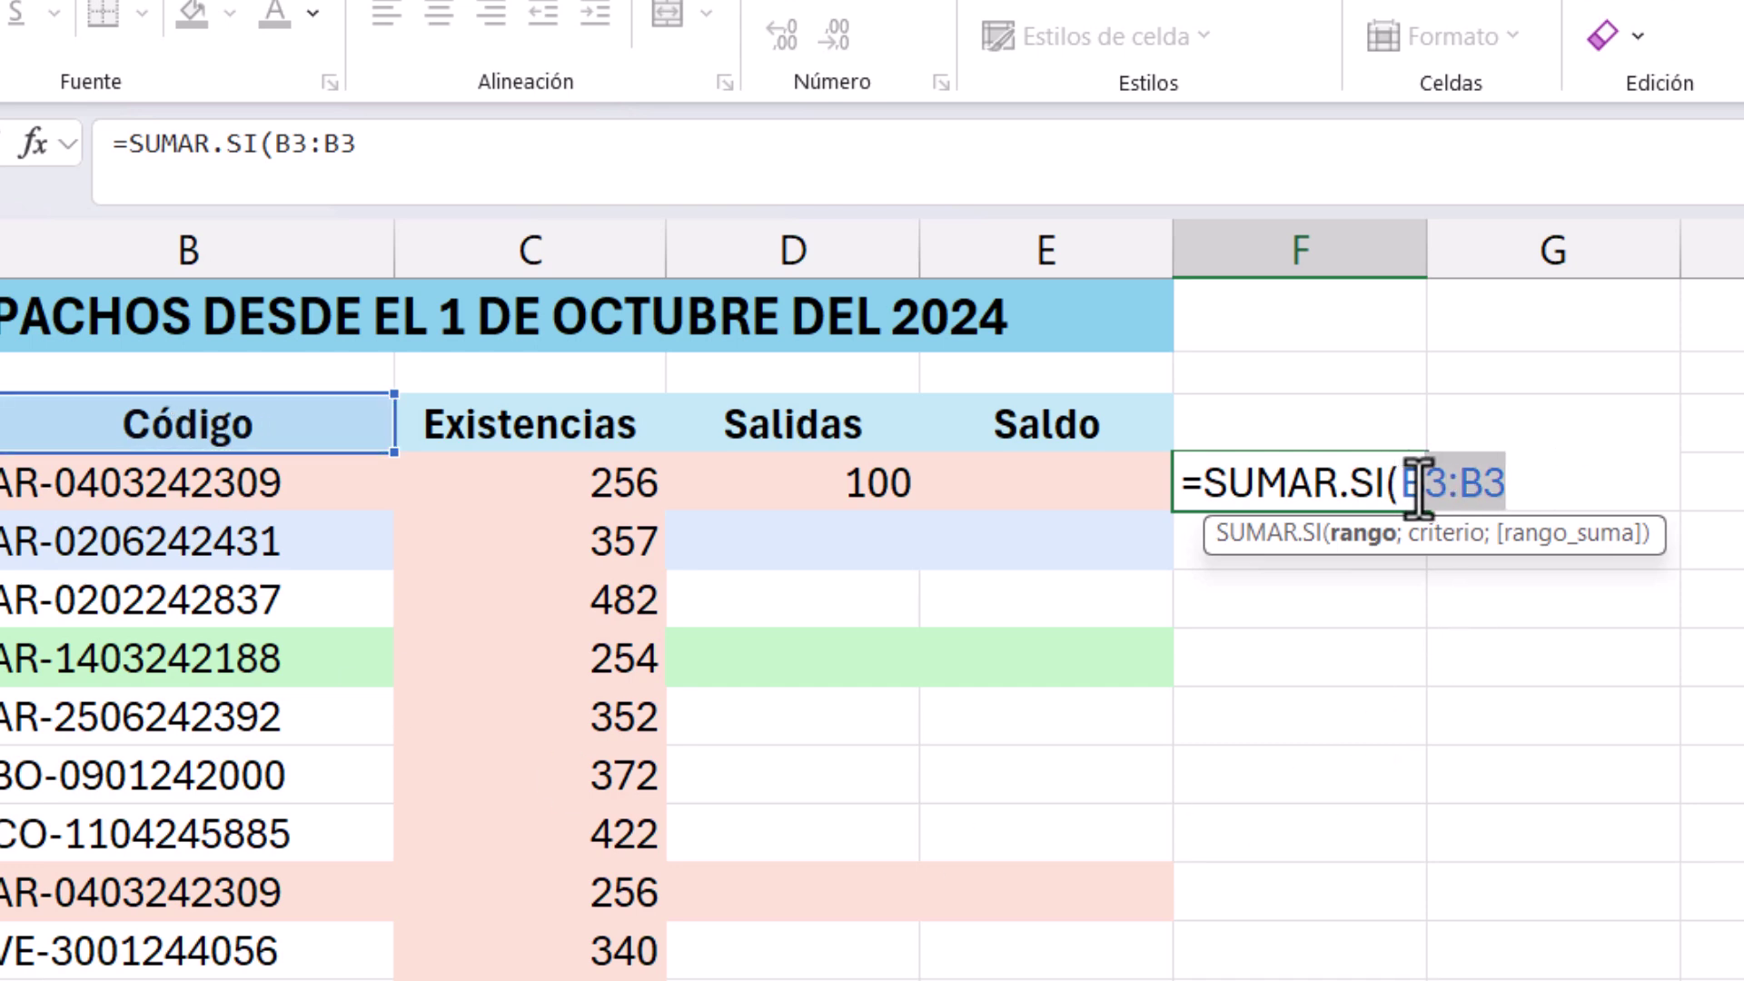
left_click(1390, 486)
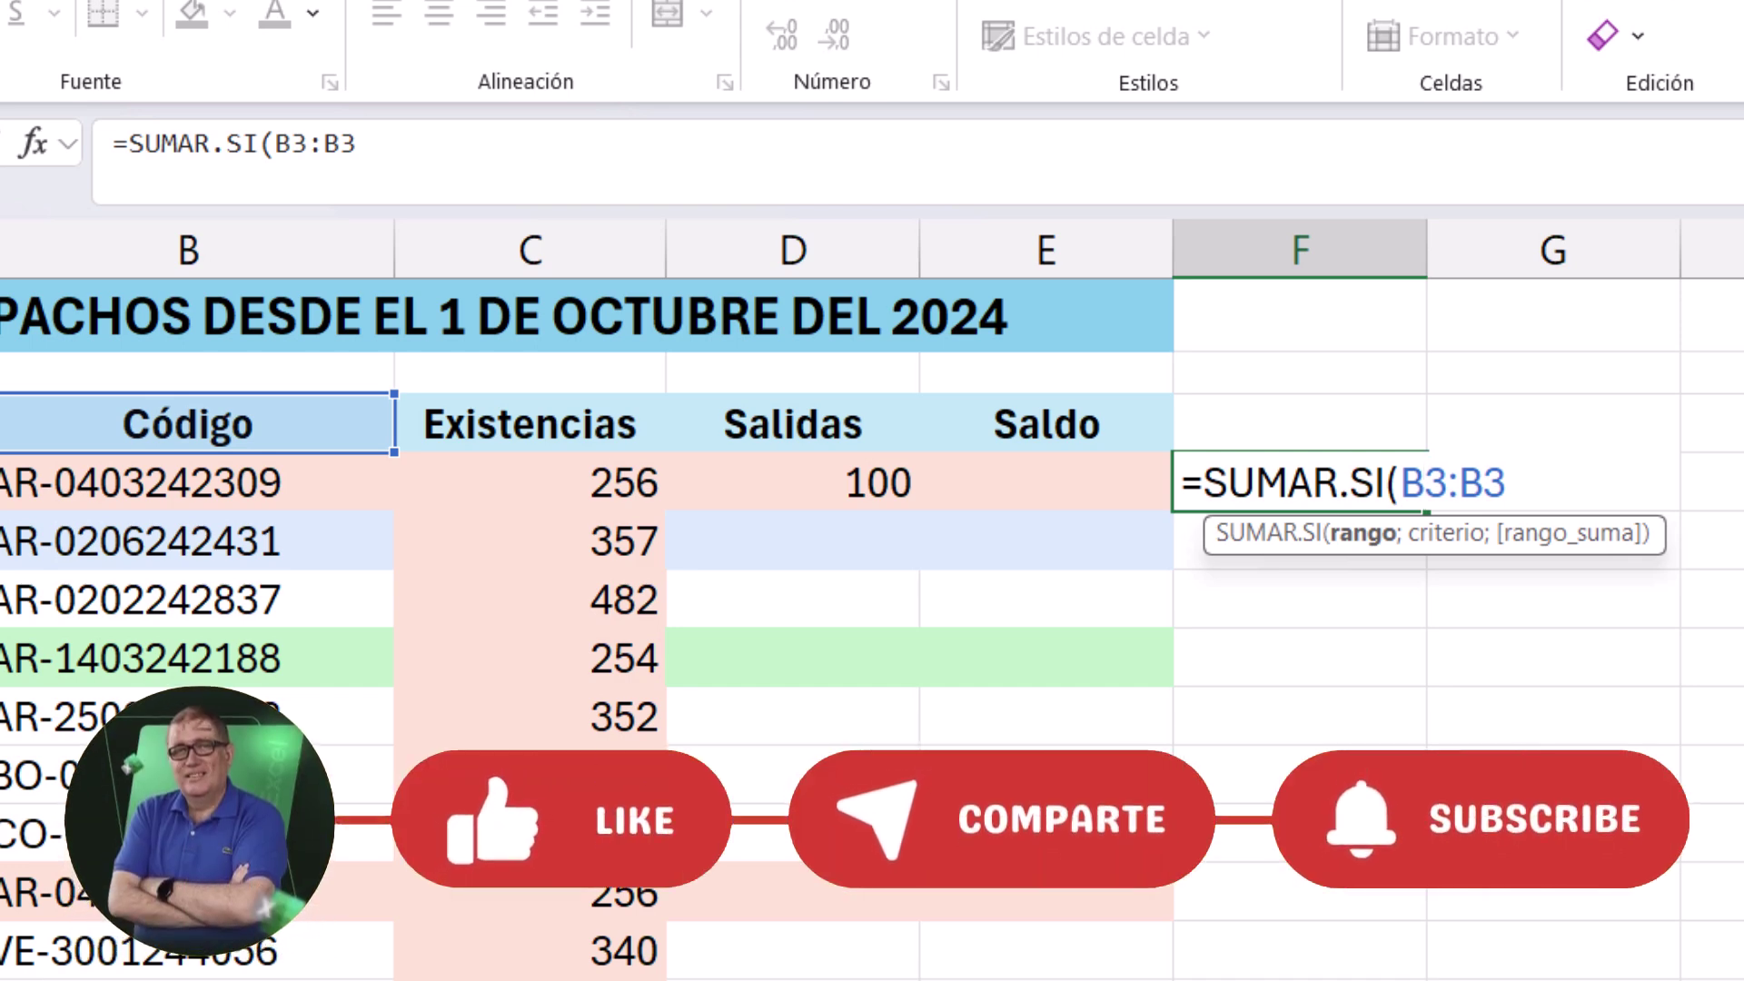
type("$3:B3")
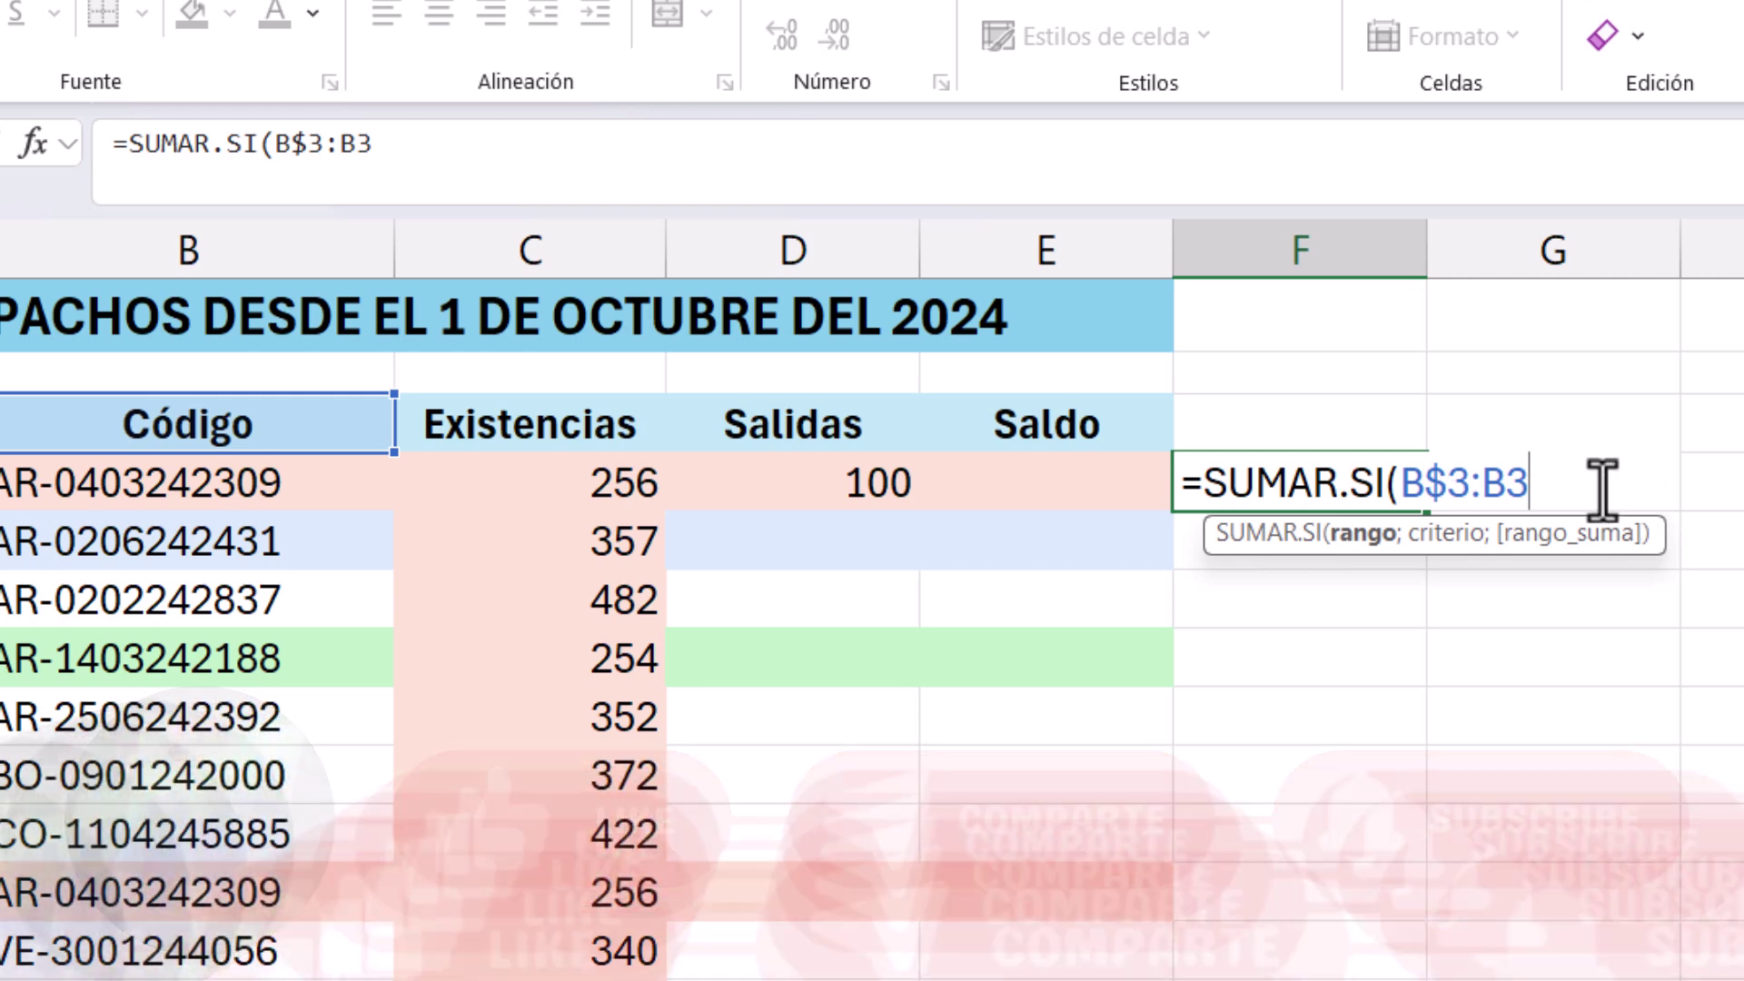
type(";")
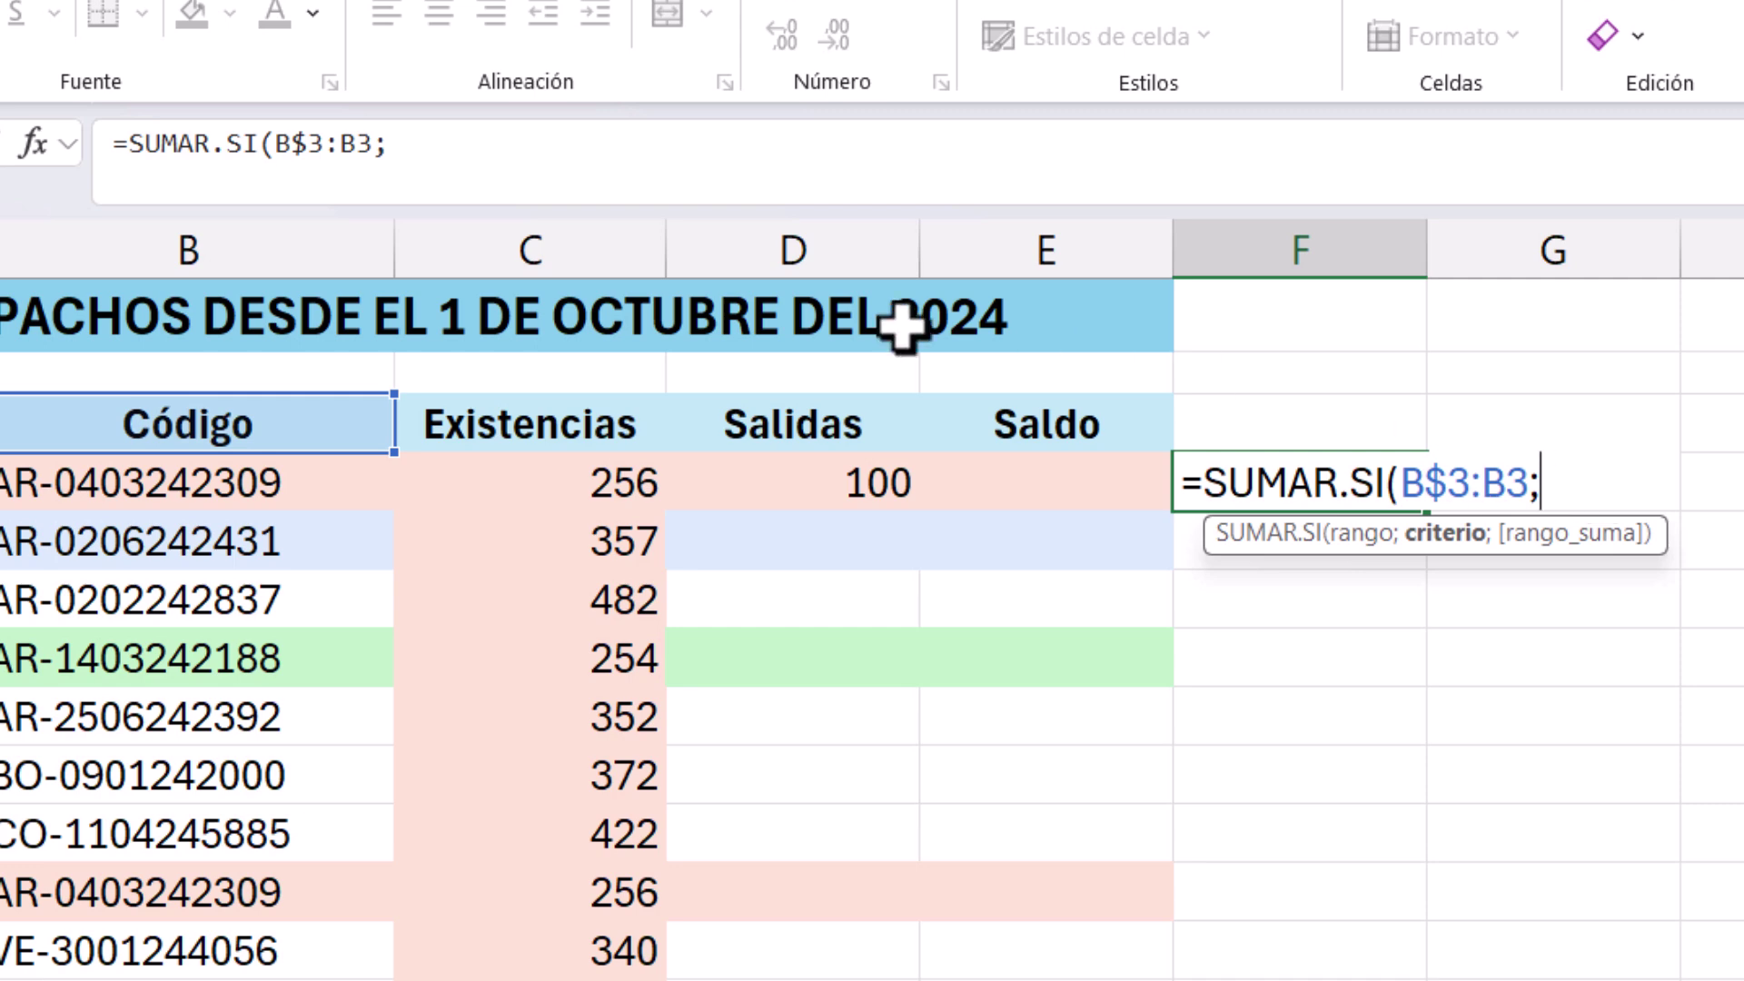
left_click(160, 486)
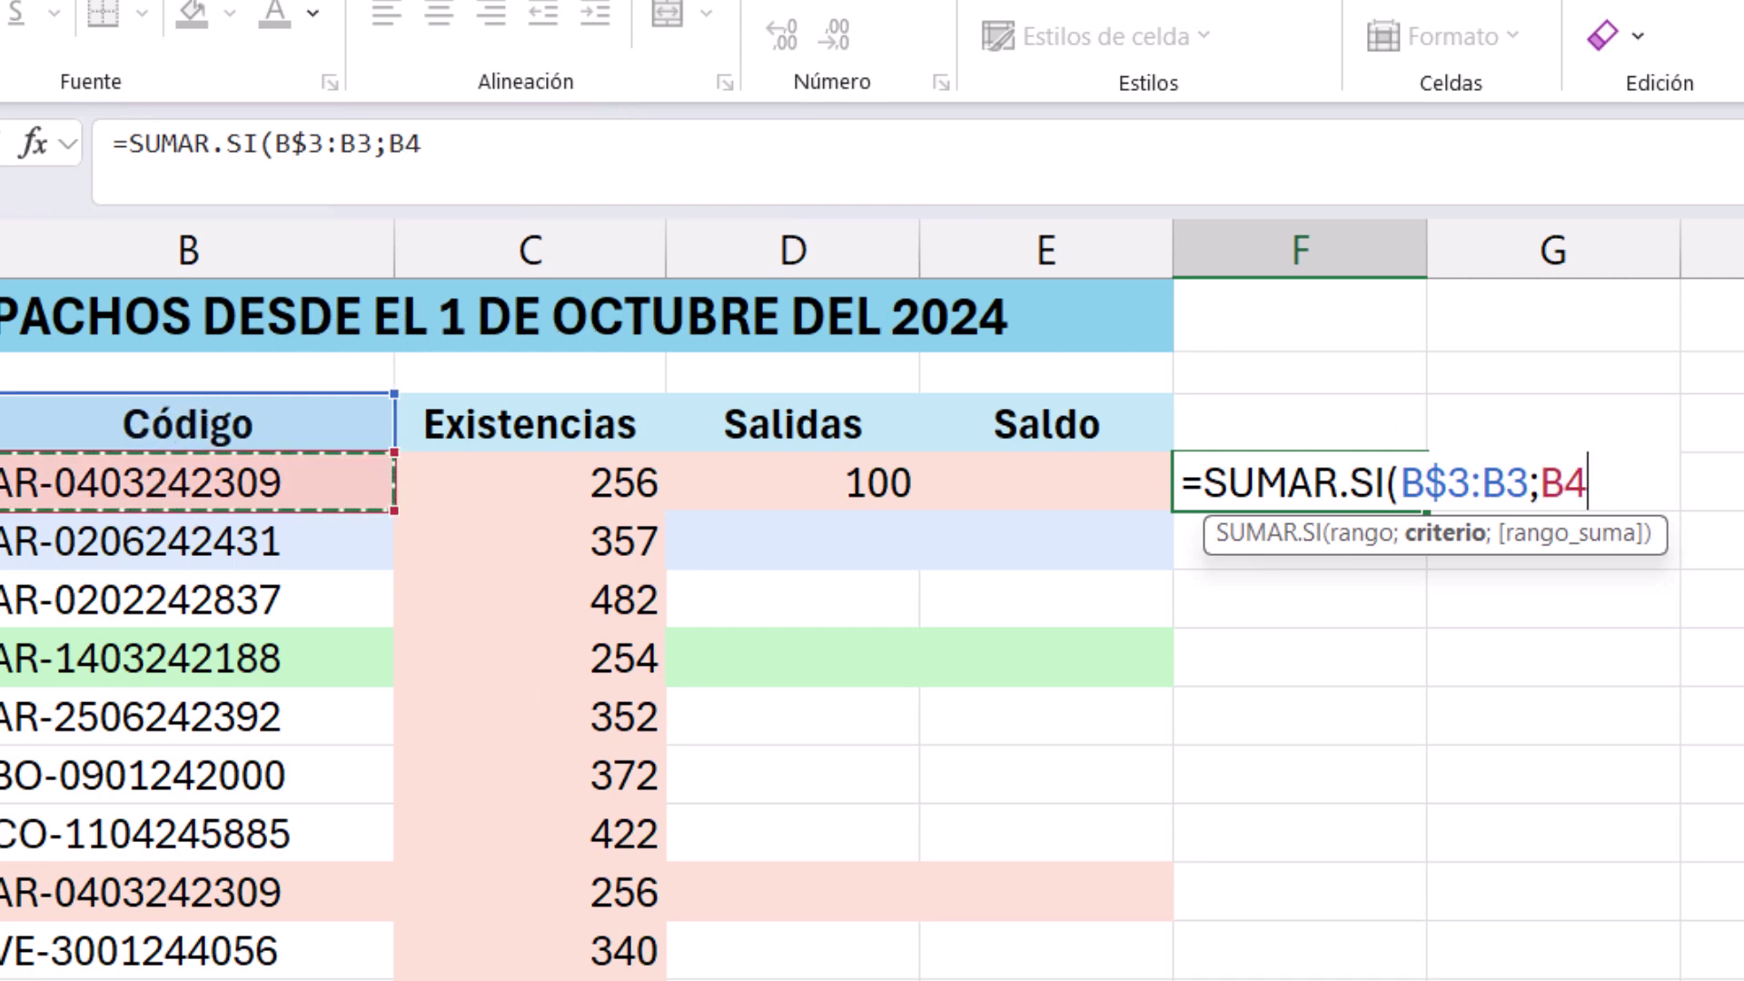
type(";")
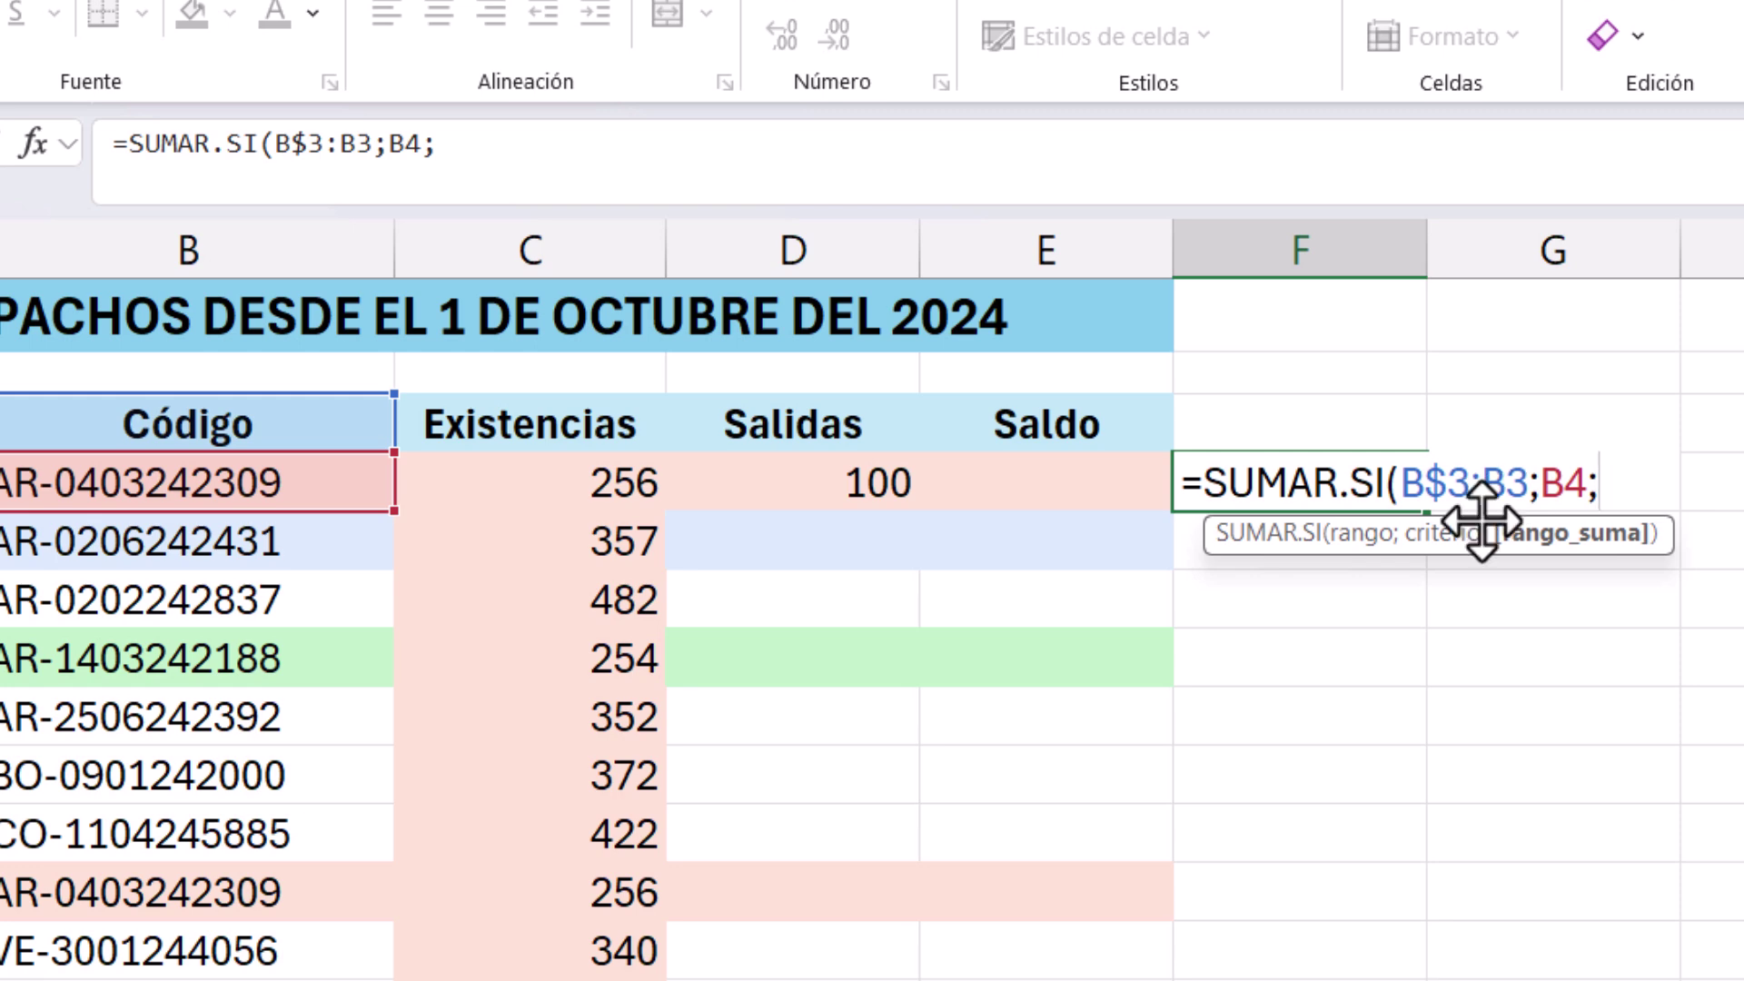
Add D$3:D3 as the SUMAR.SI sum range and close the formula
left_click(808, 423)
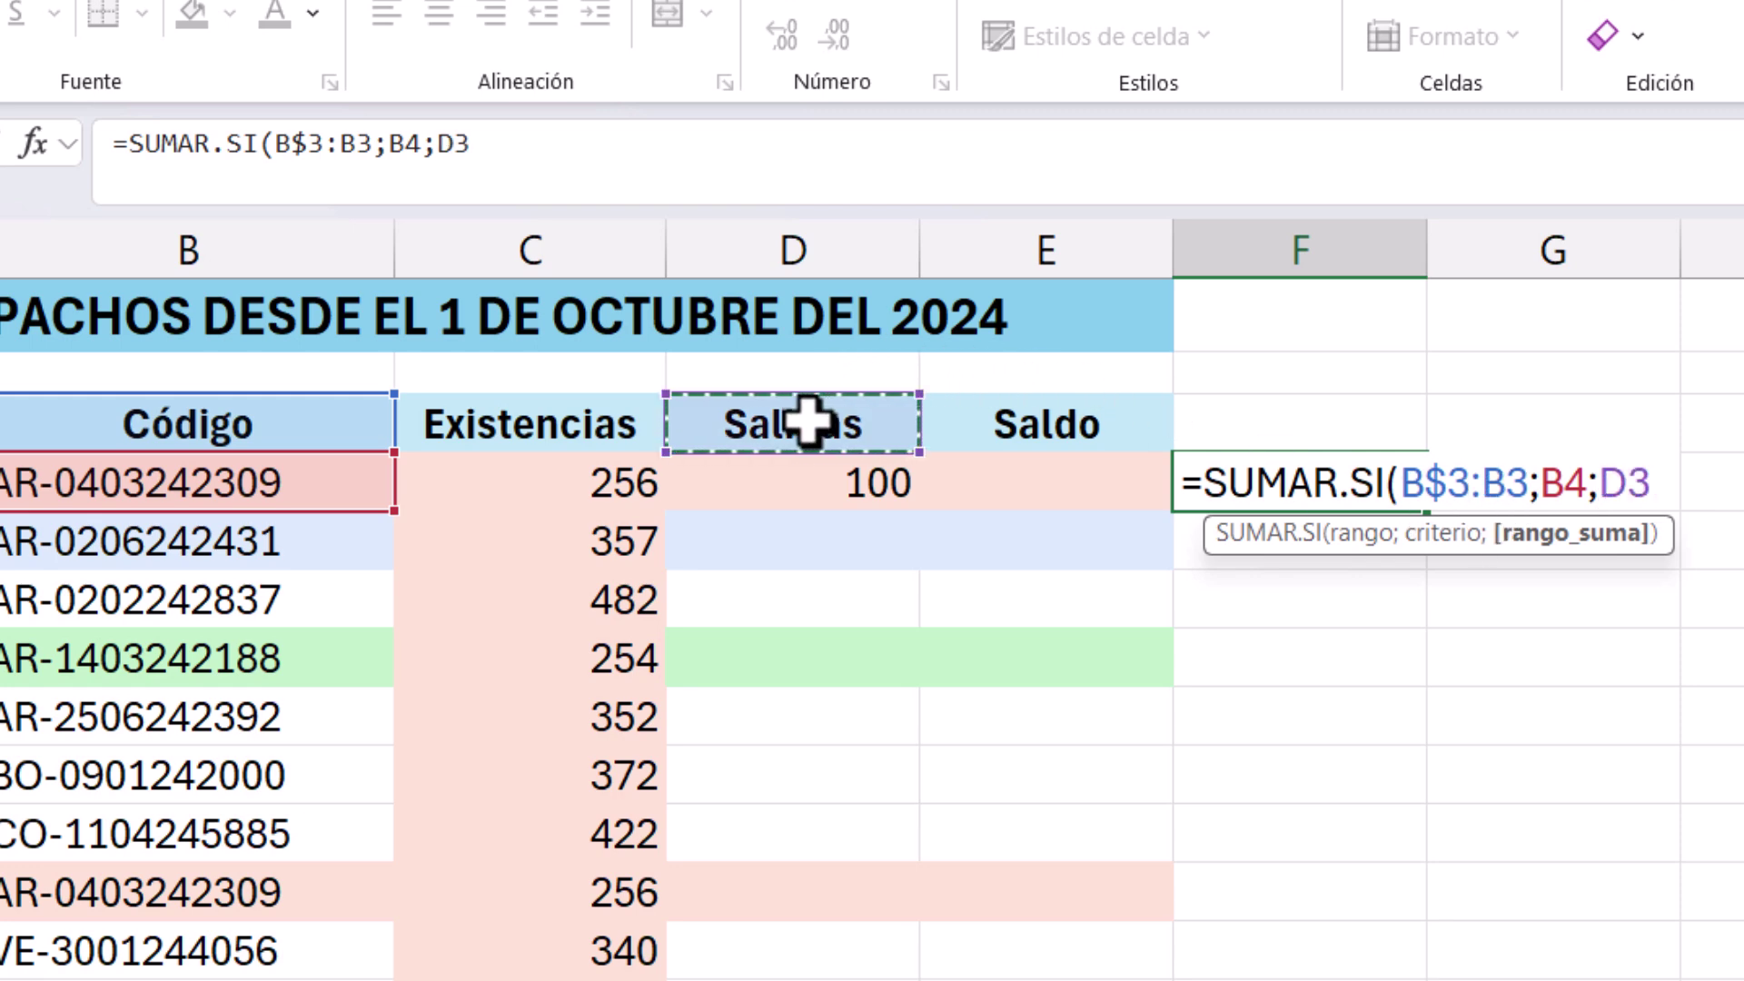
type(":")
left_click(807, 422)
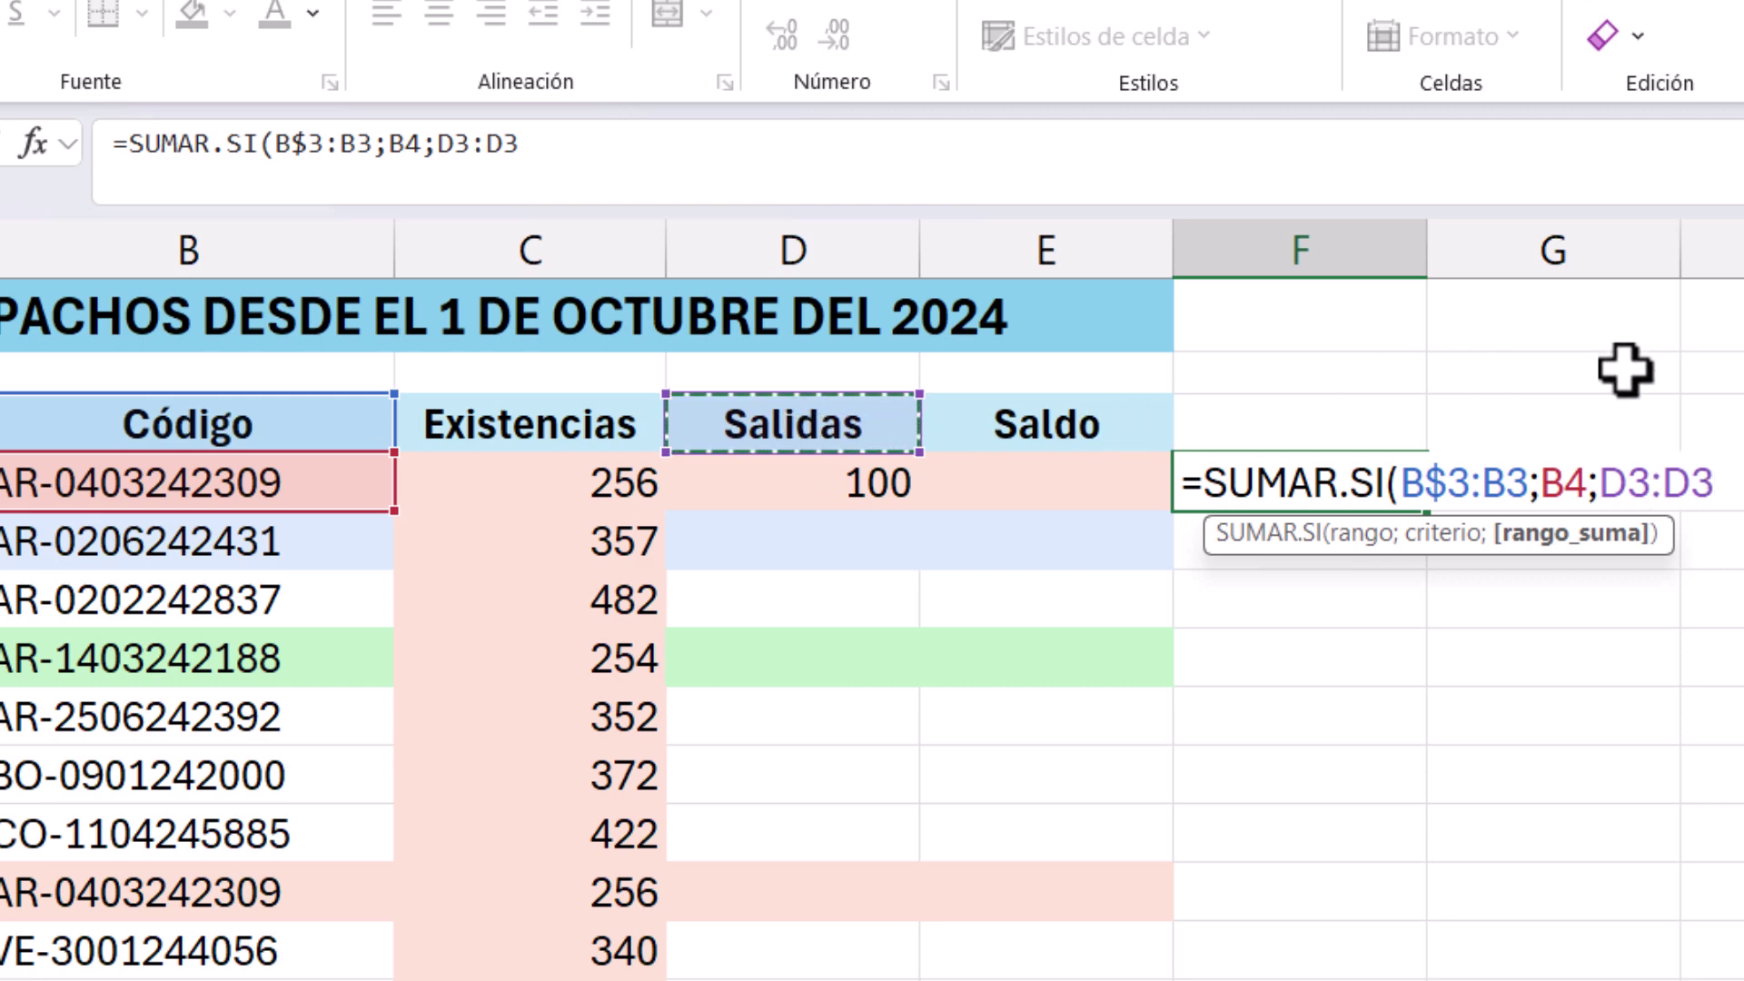
double_click(1629, 495)
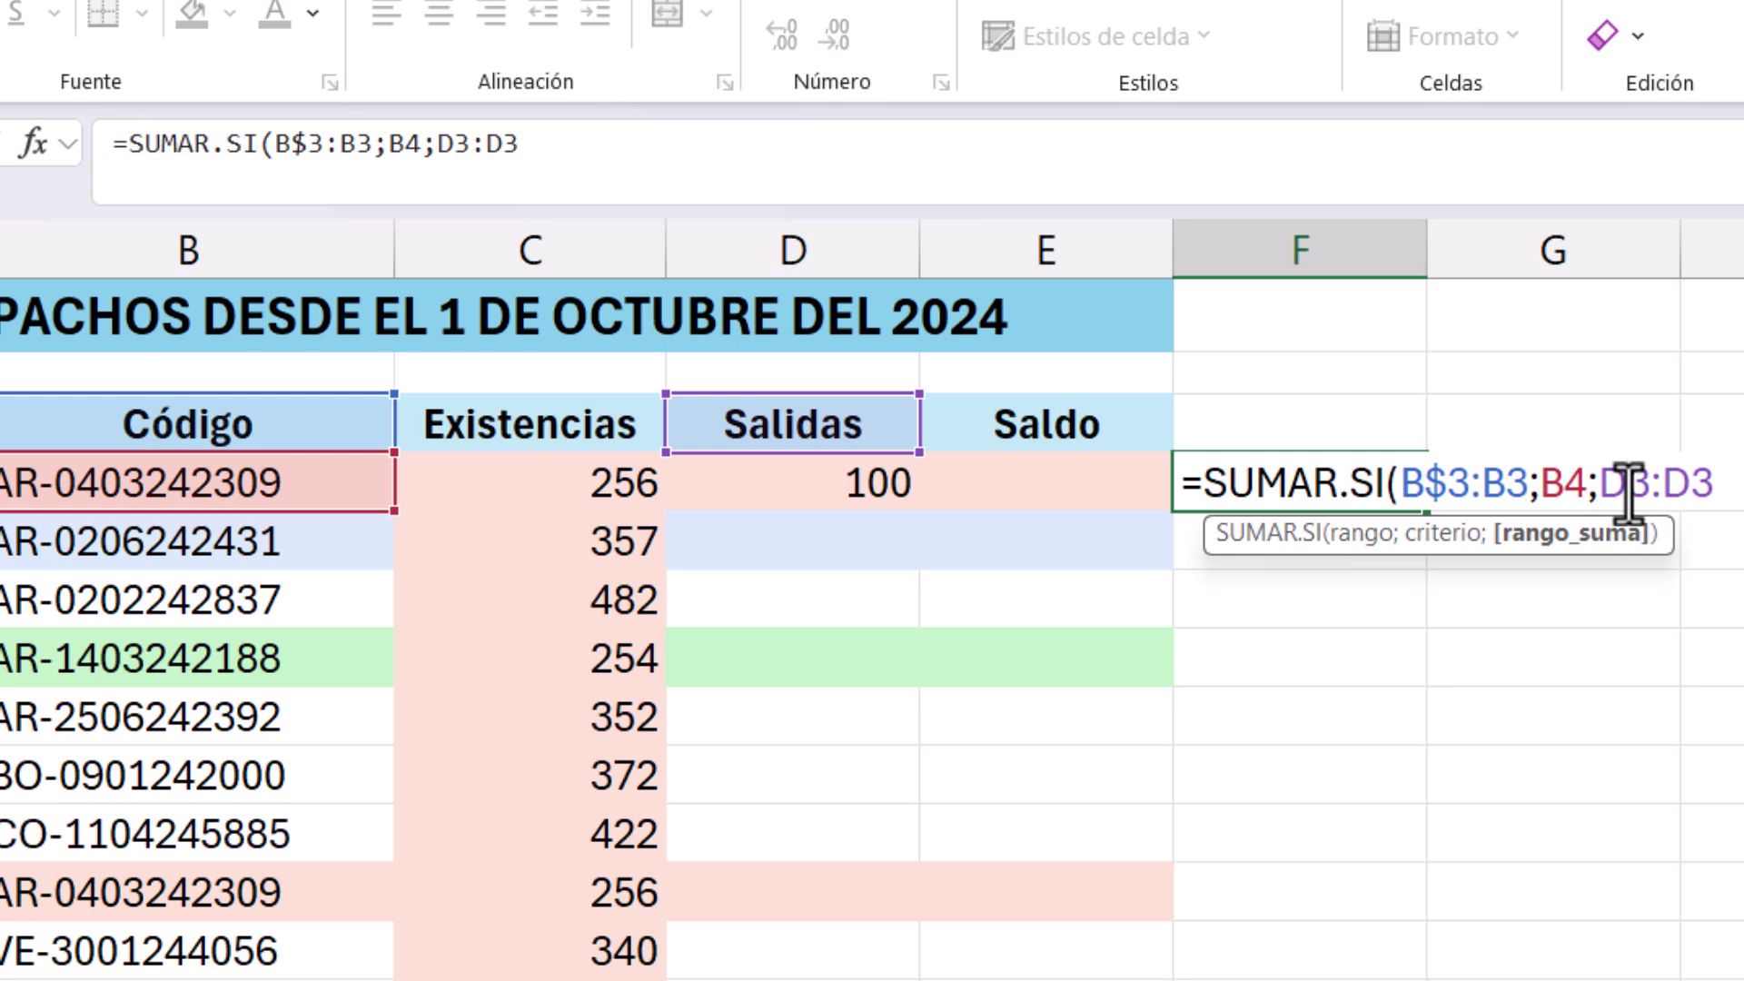
type("$3:D3")
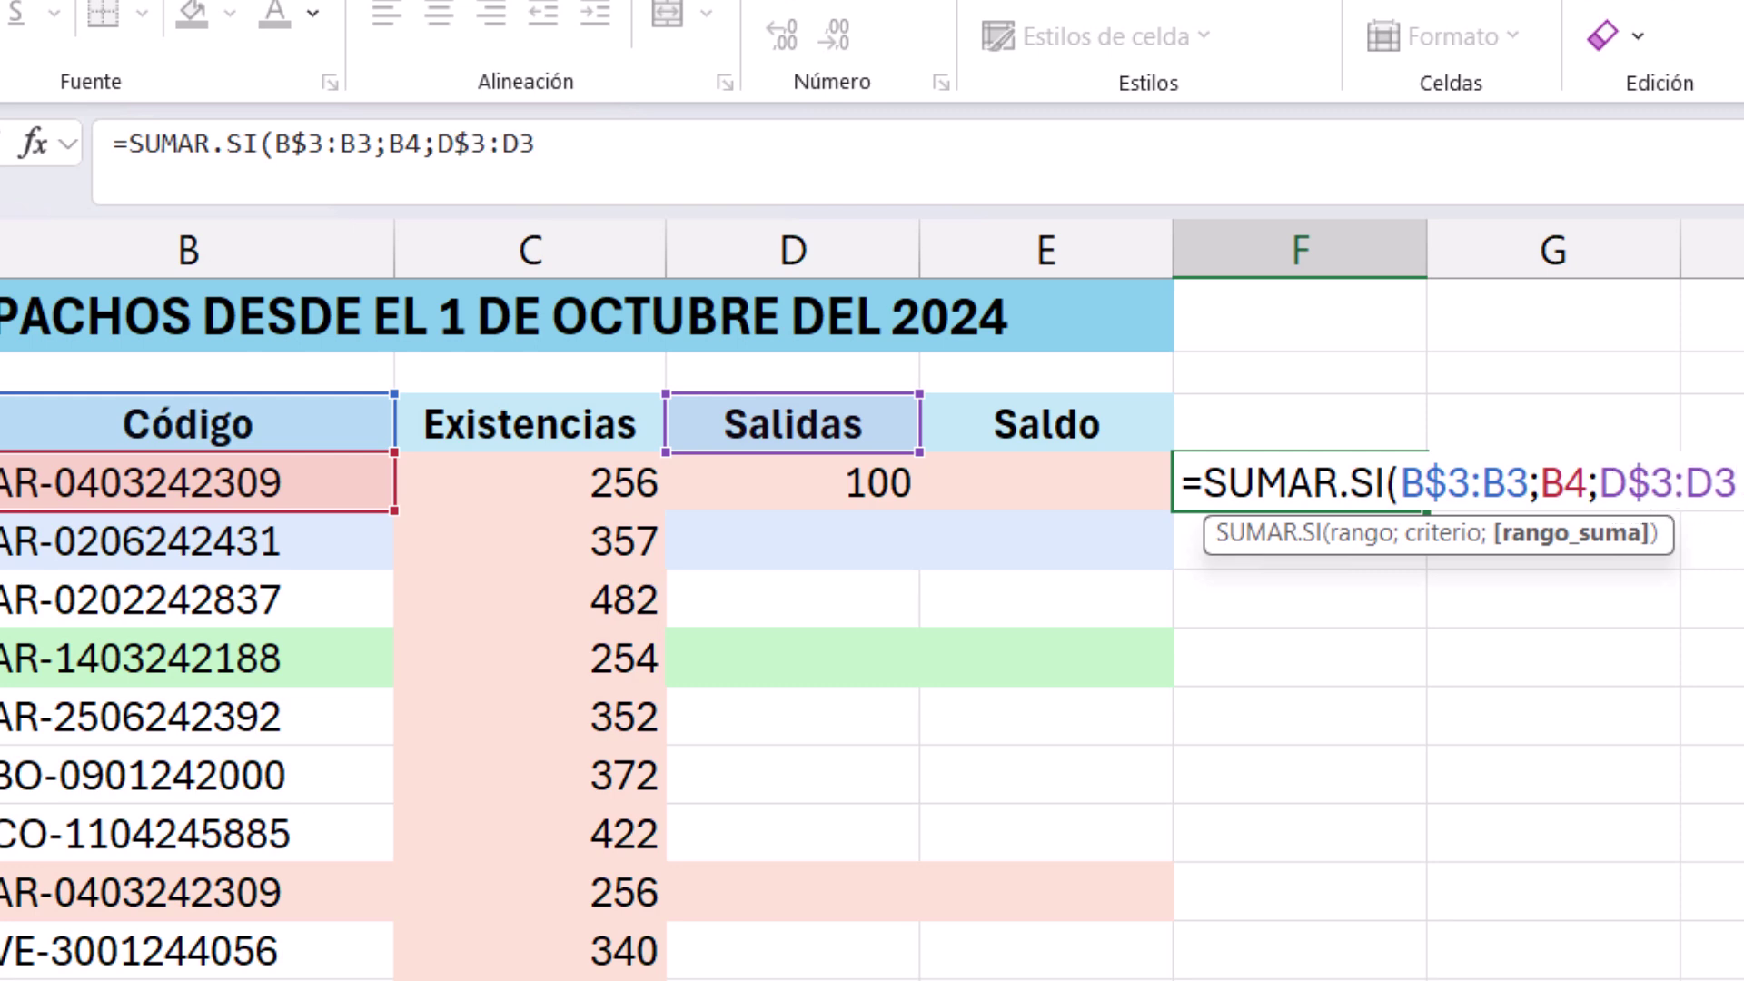
type(")")
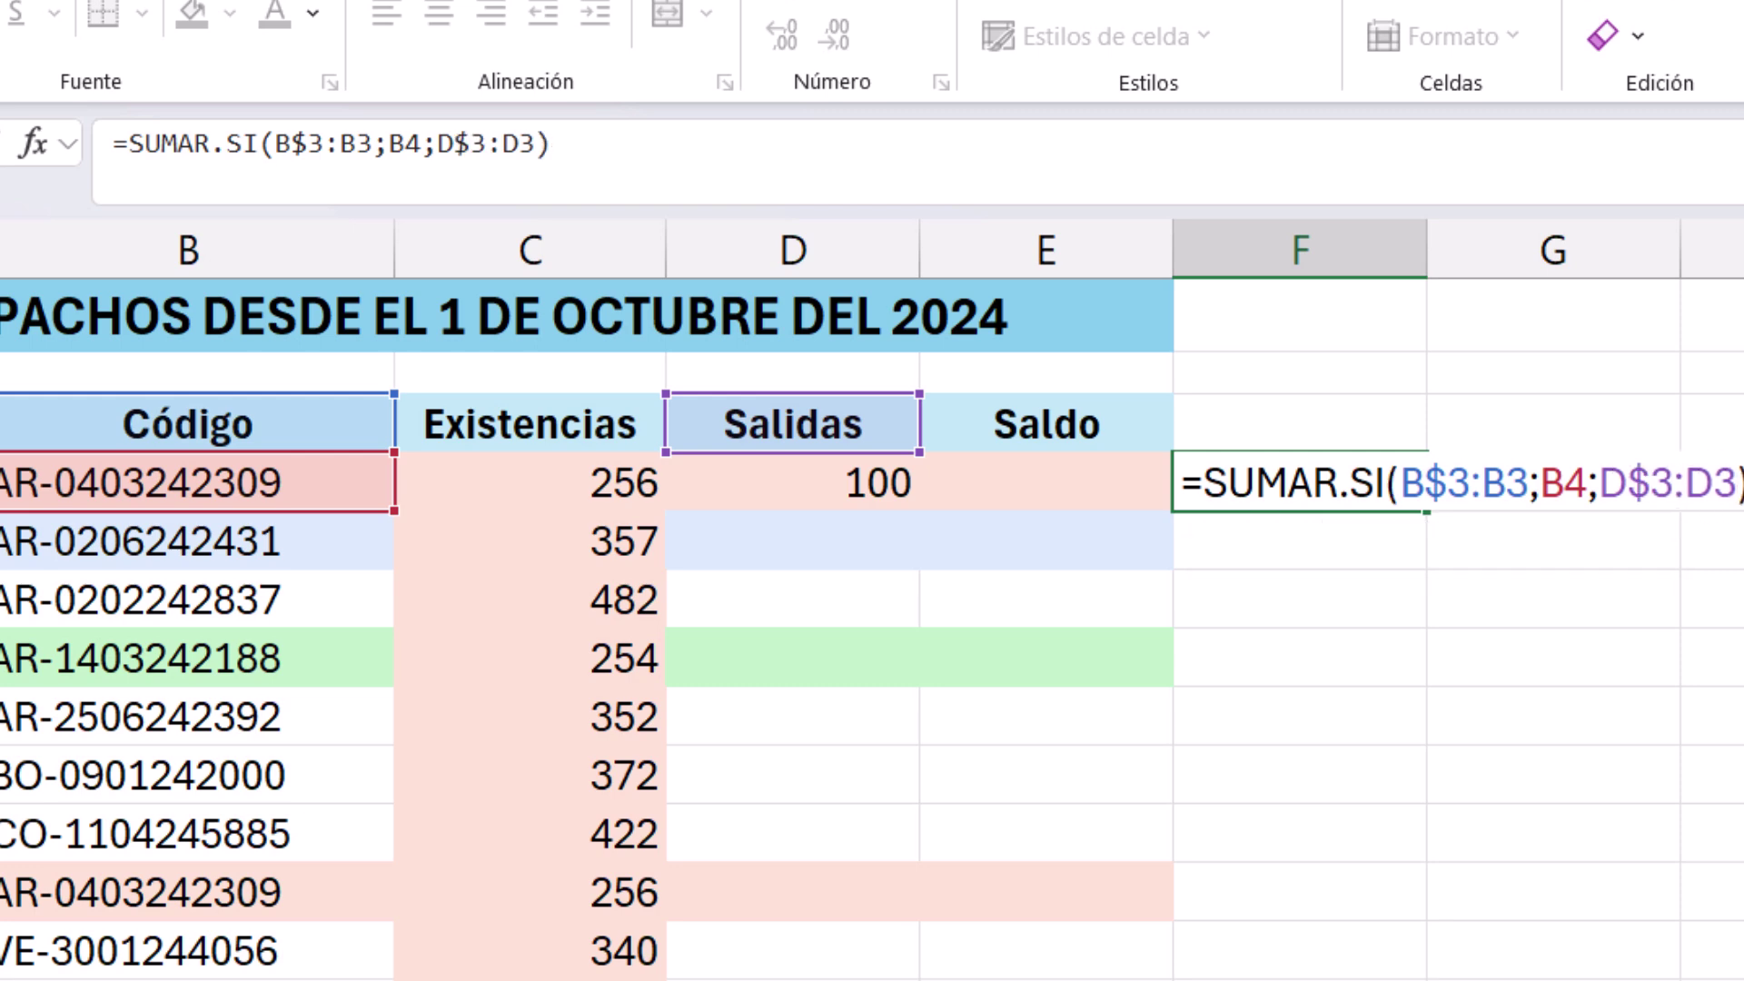
key("Return")
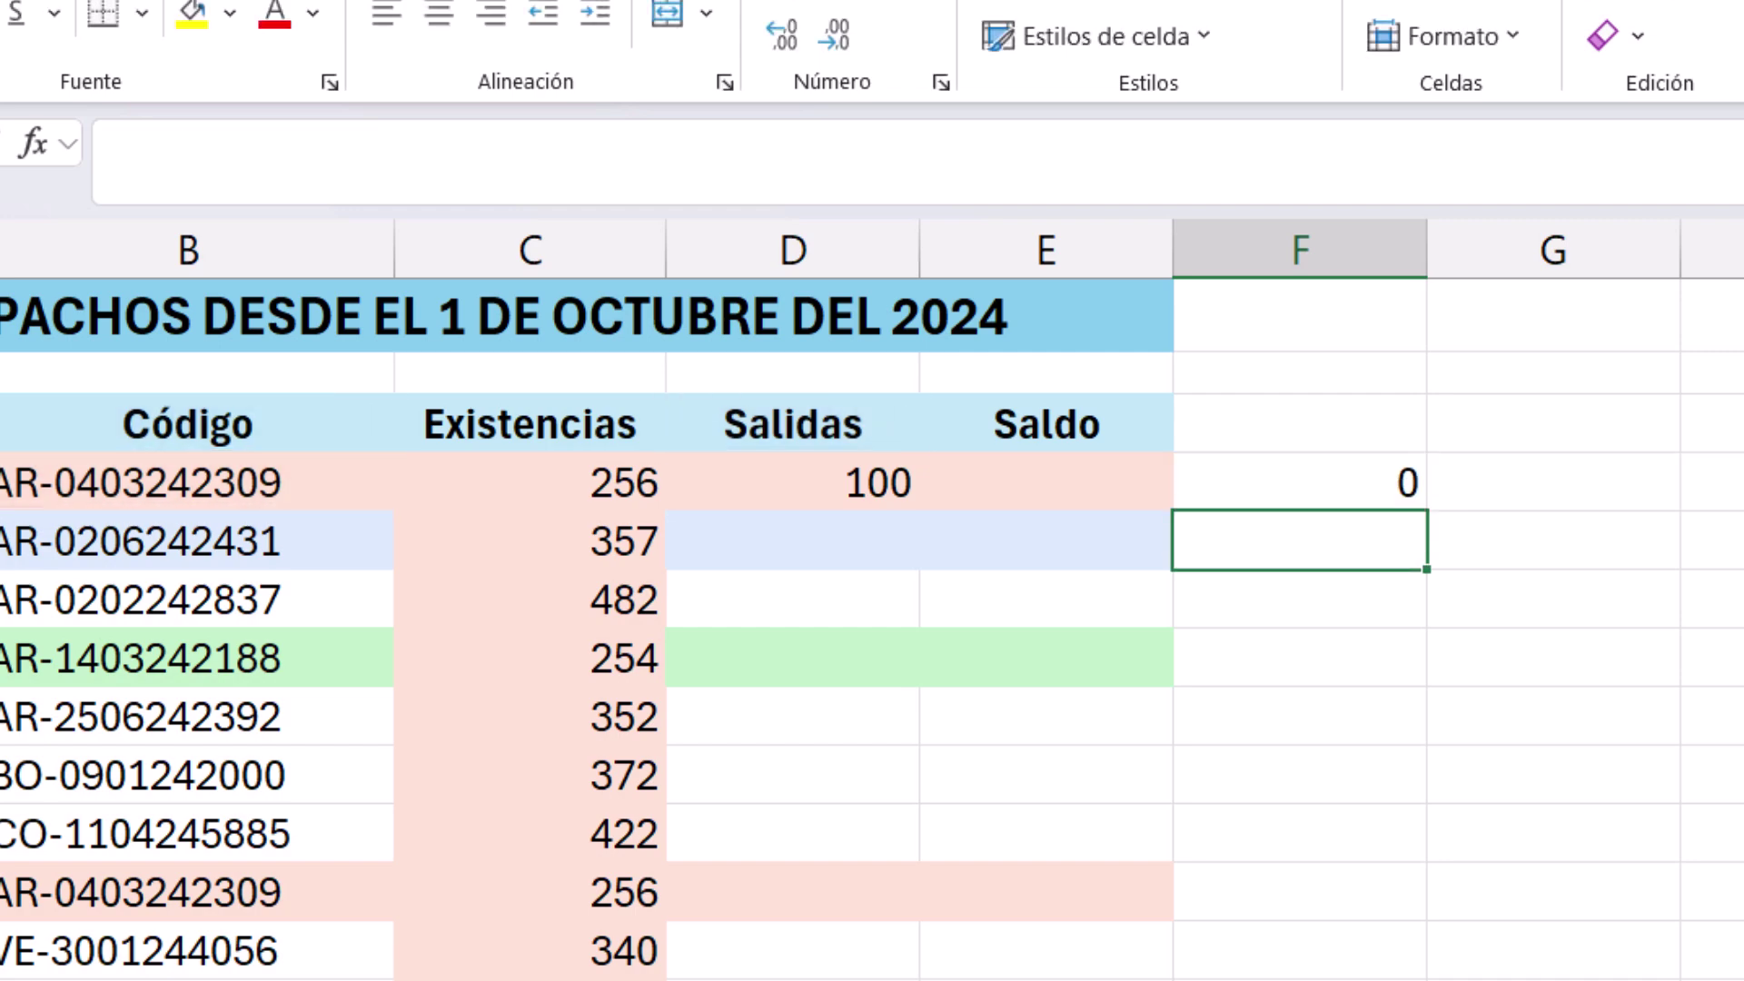
left_click(1348, 482)
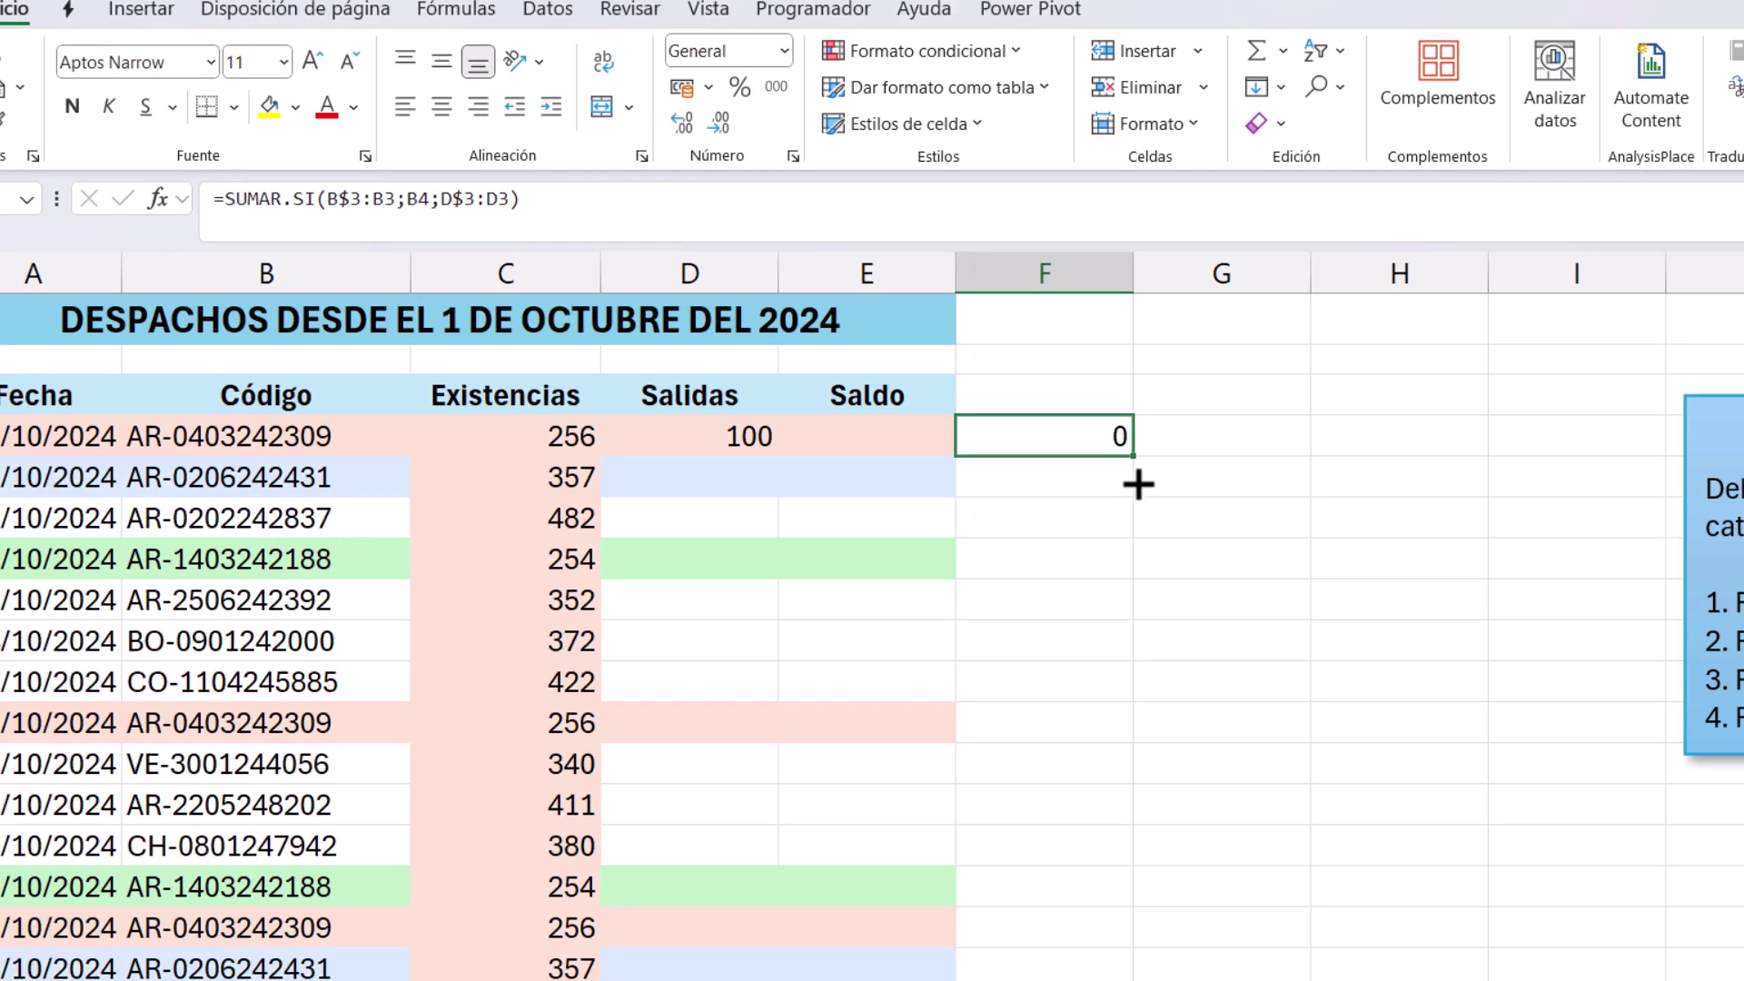
left_click_drag(1425, 514, 963, 836)
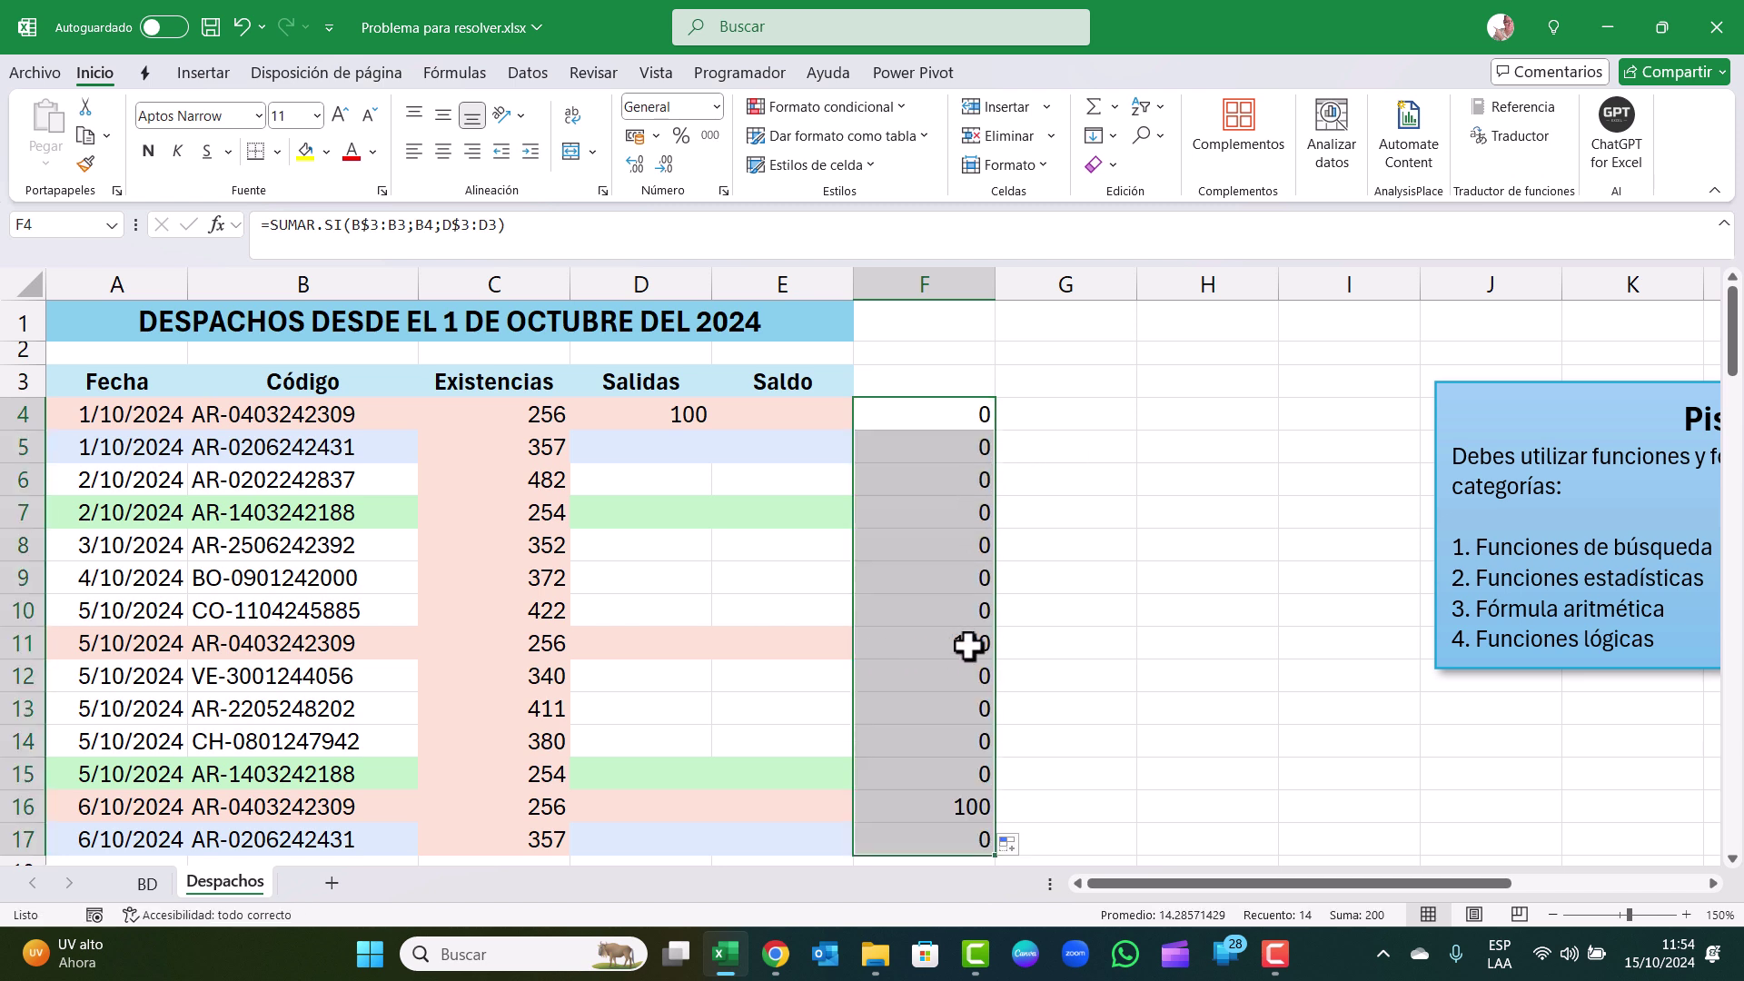
left_click(686, 411)
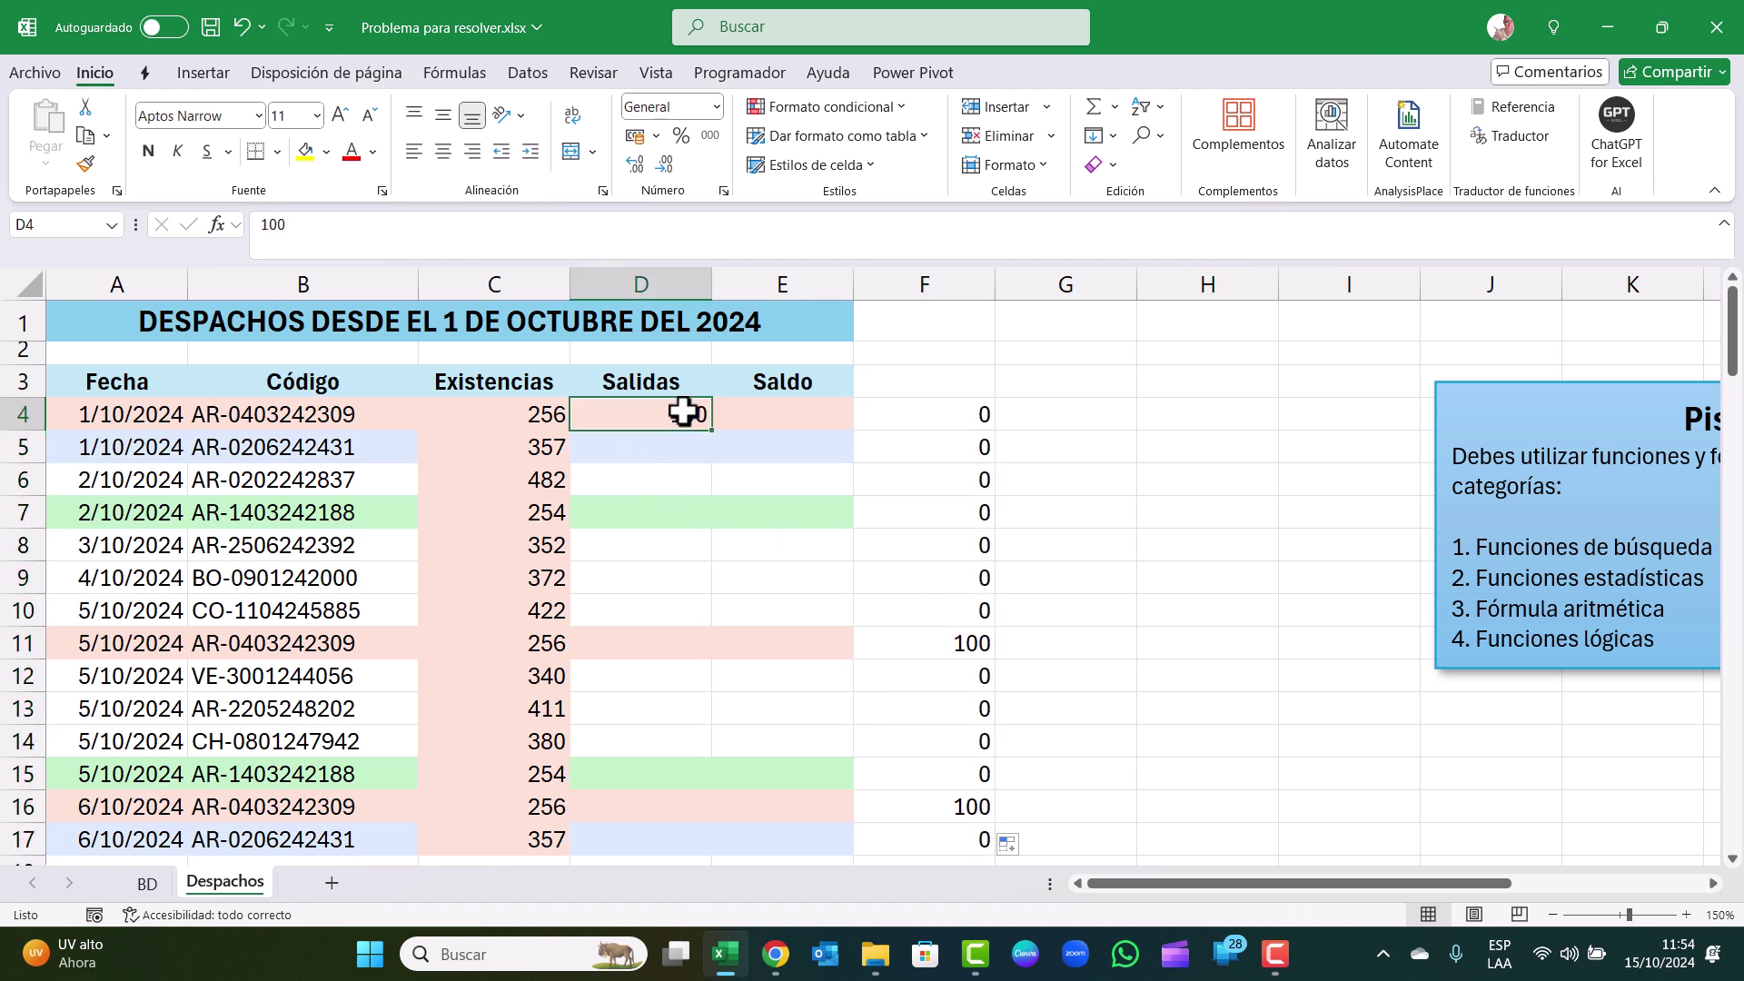
left_click(506, 415)
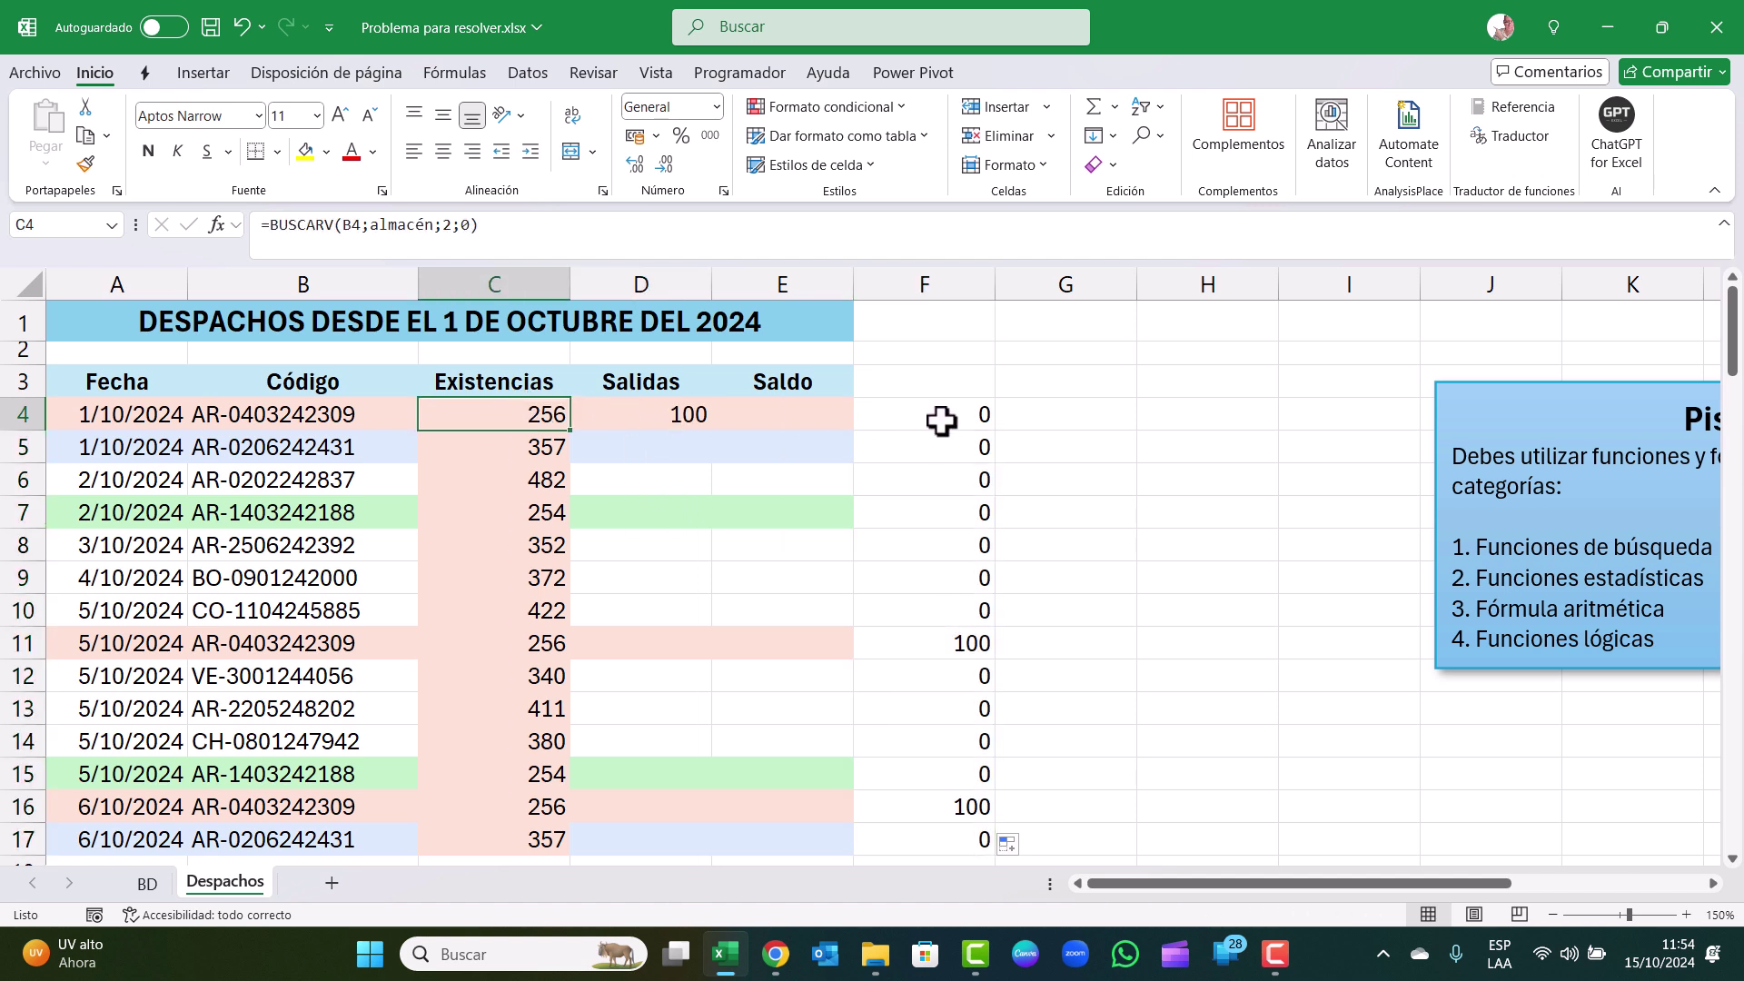
left_click(941, 420)
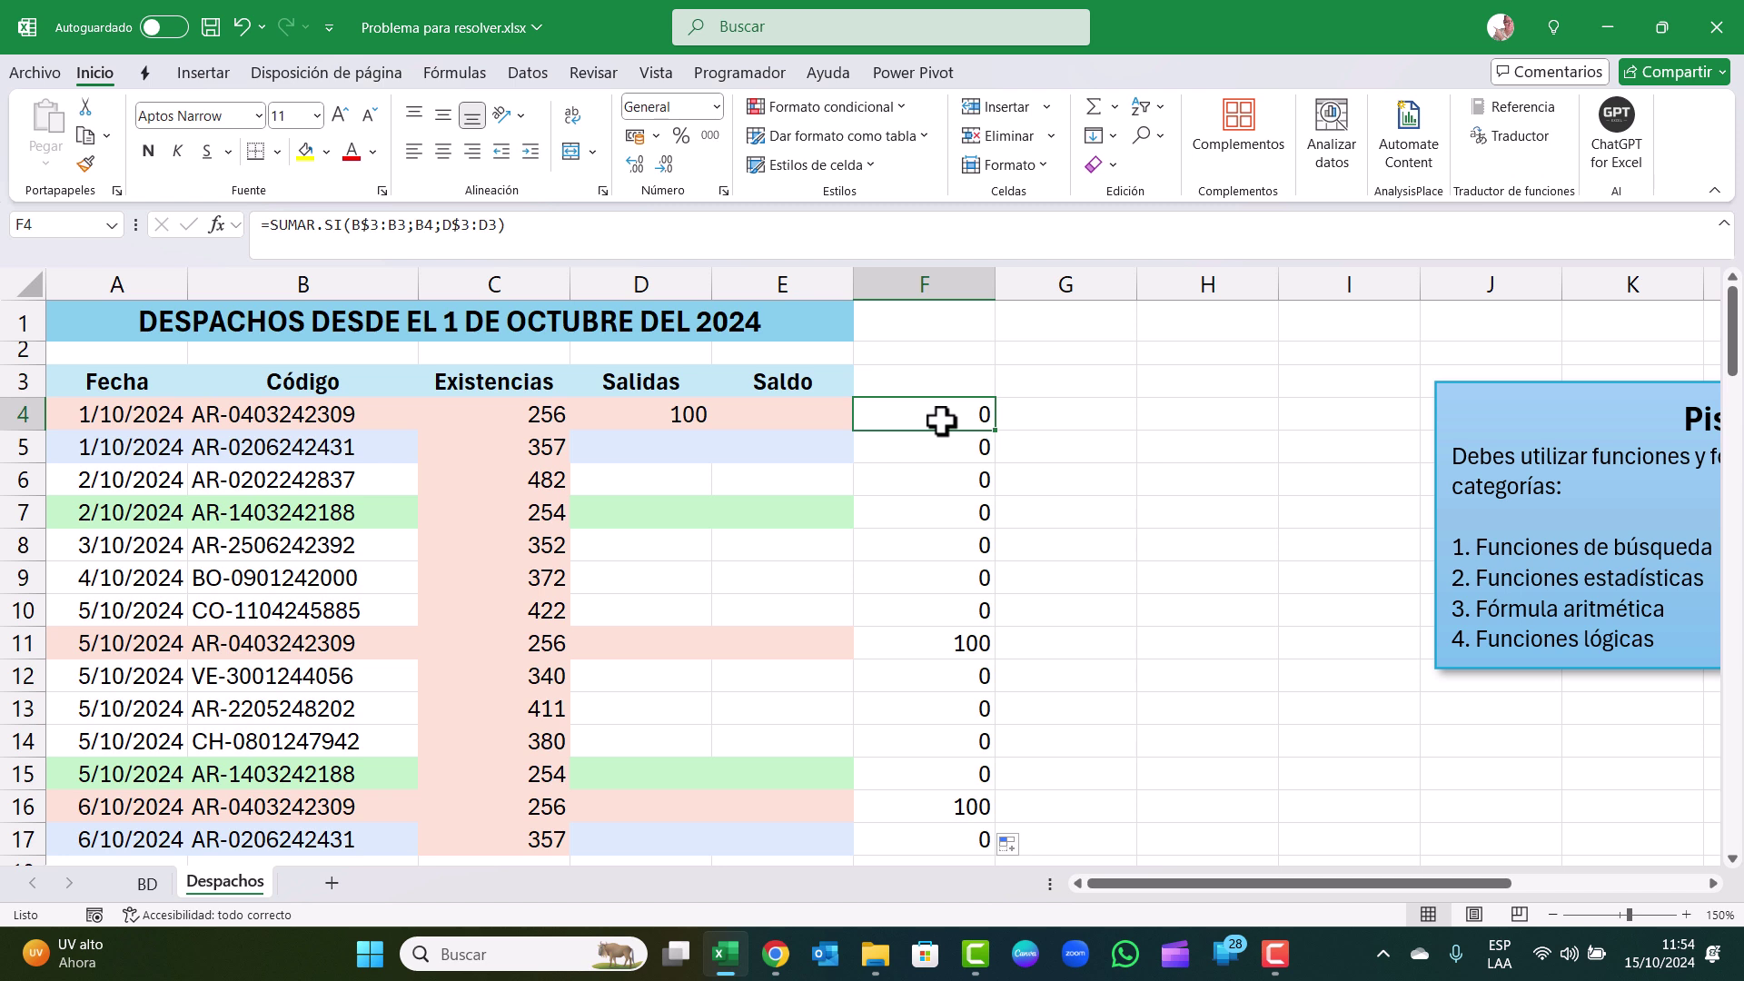
left_click(536, 644)
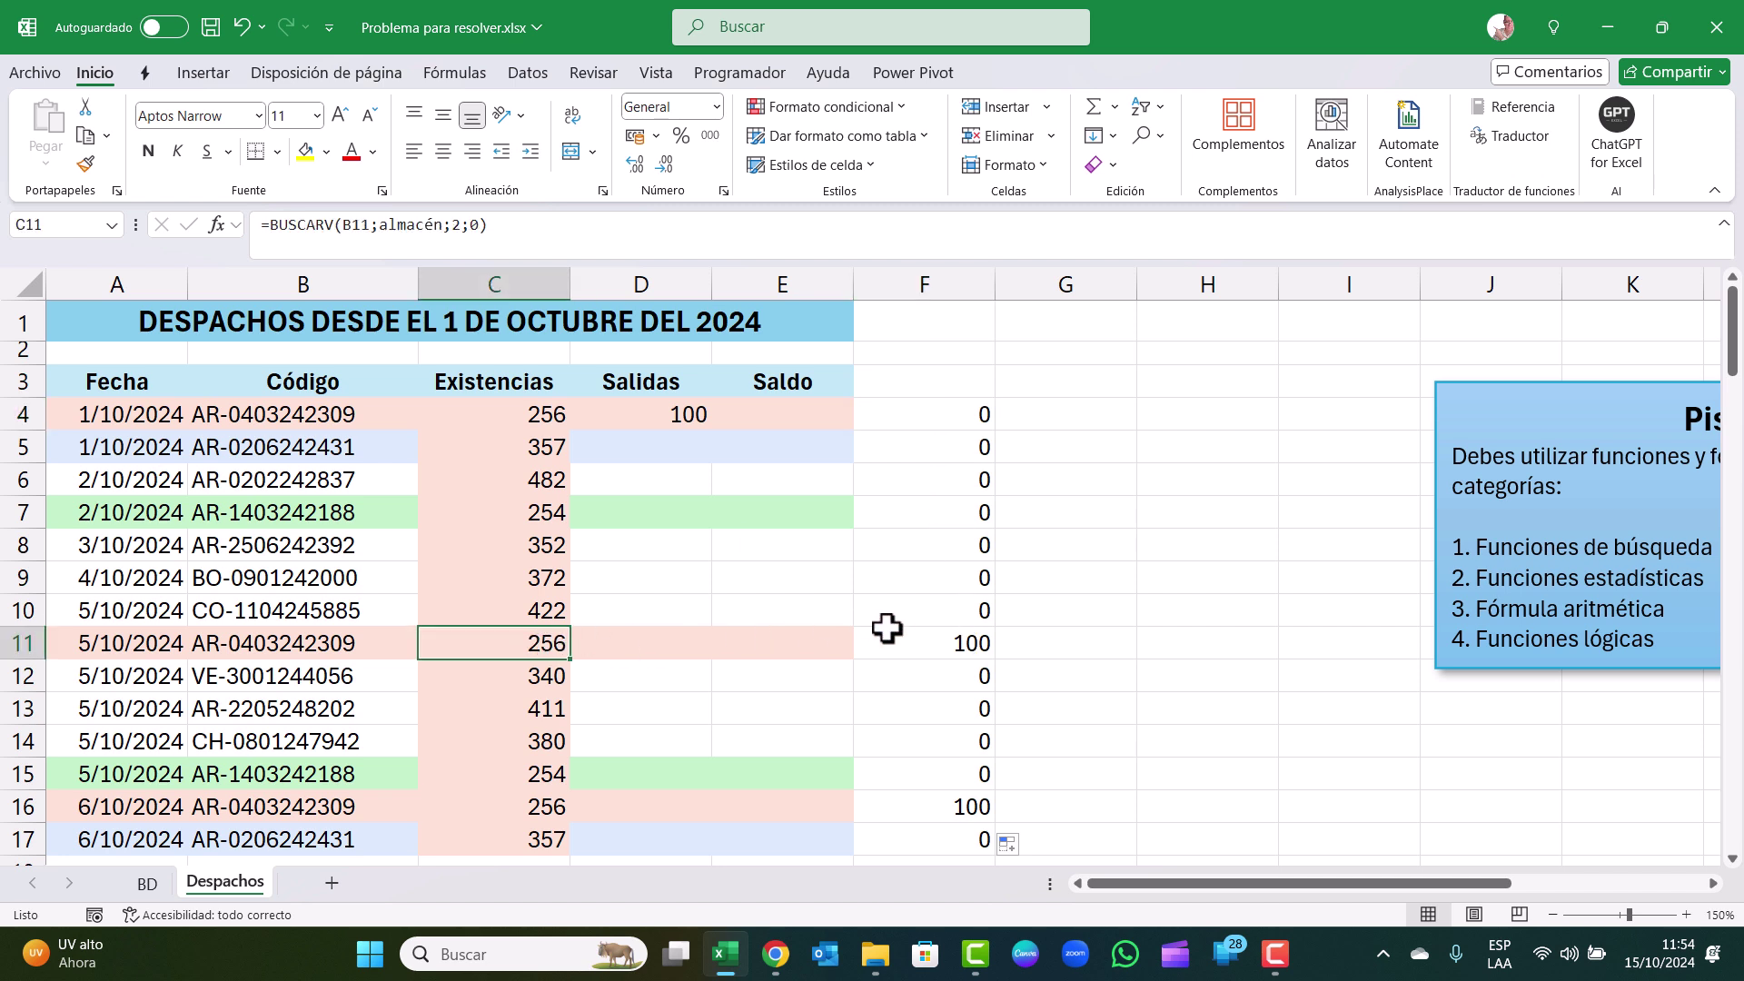
left_click(920, 641)
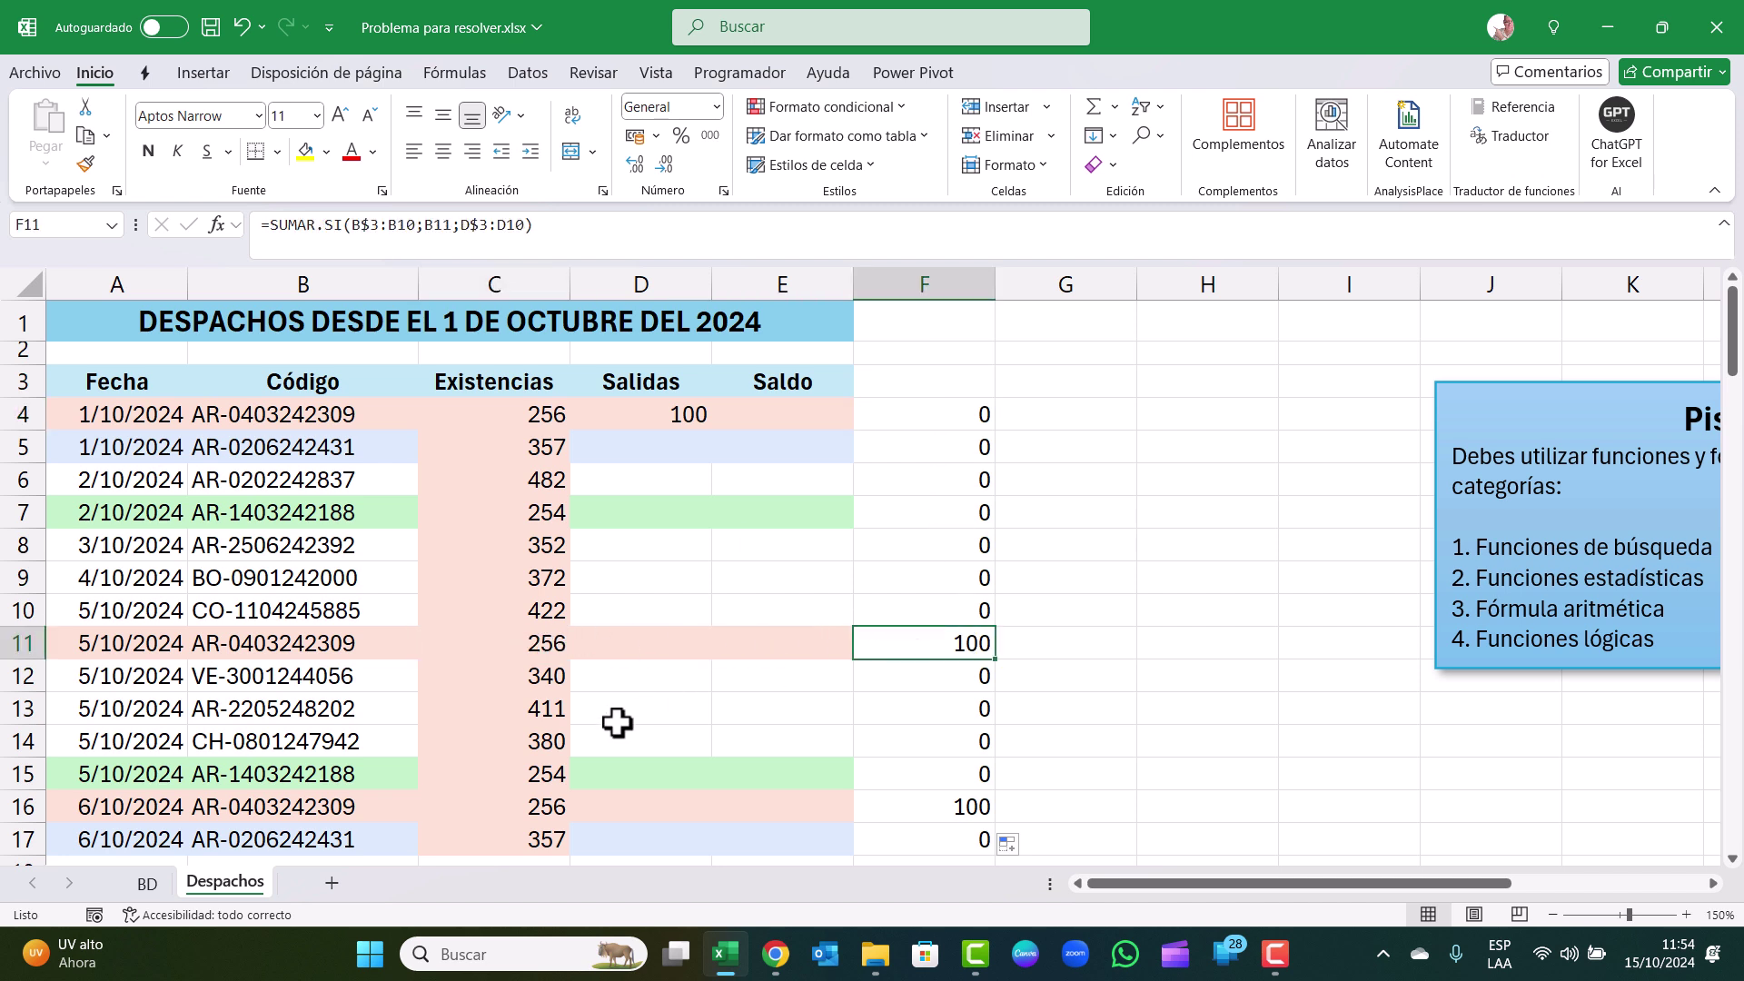
left_click(523, 807)
left_click(984, 807)
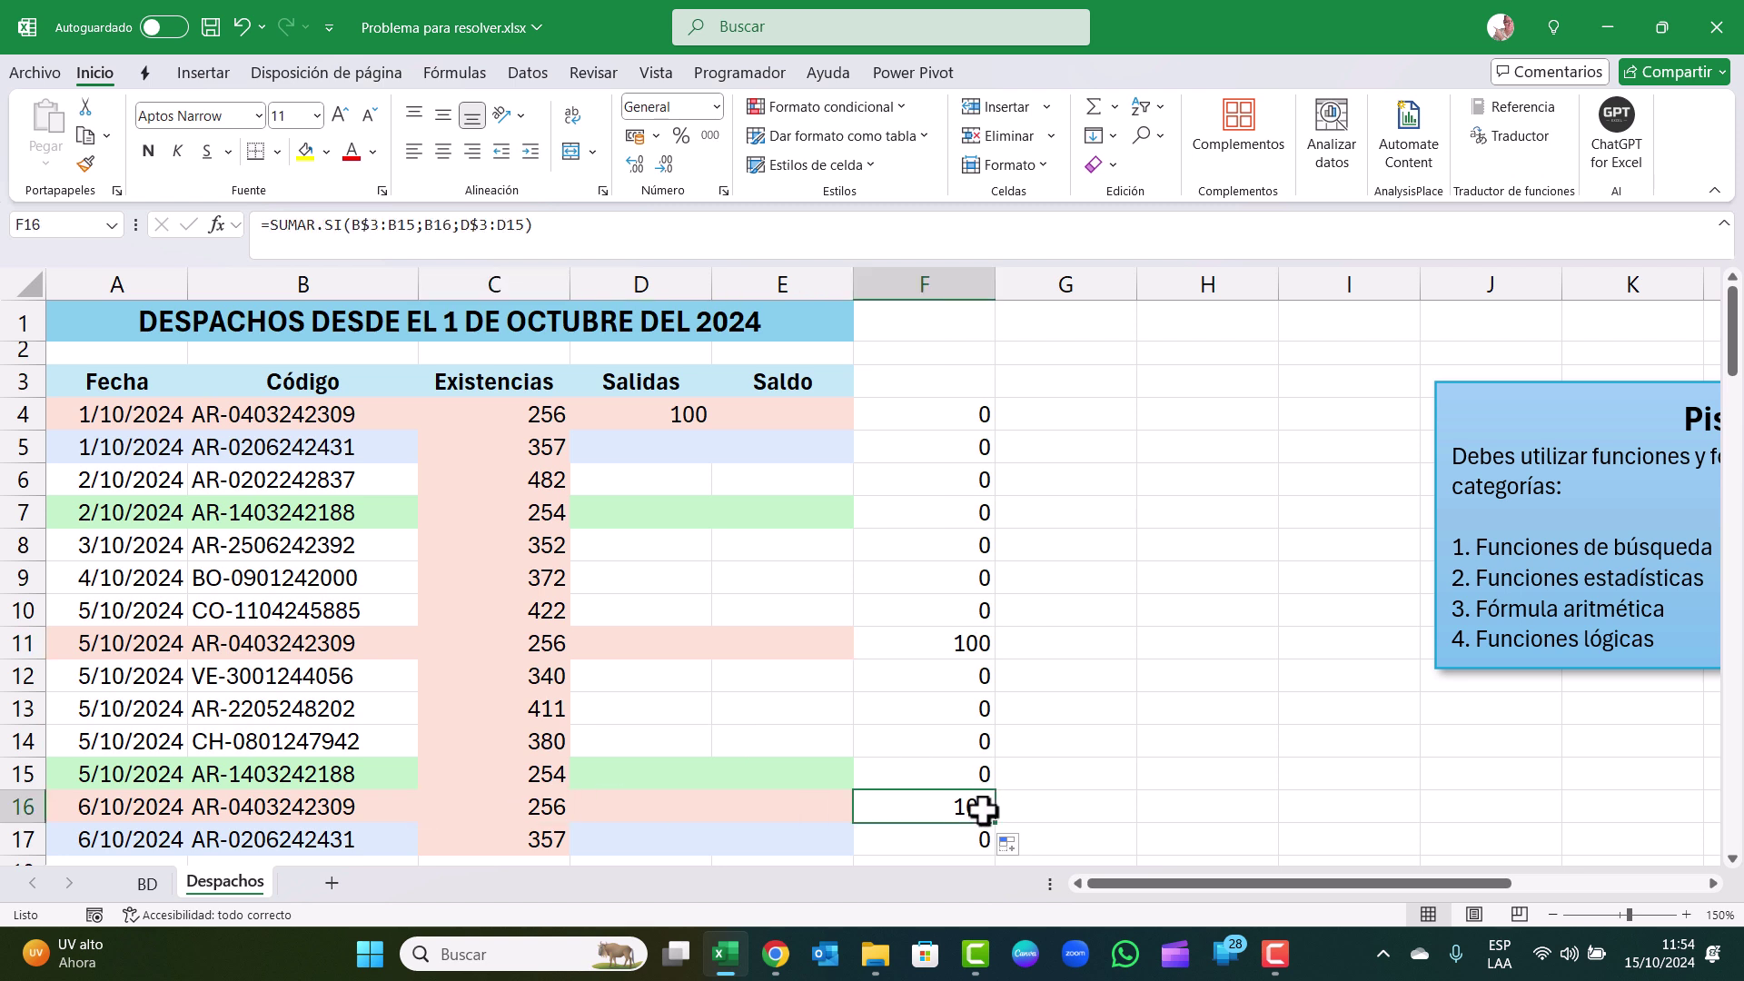
Enter Salidas of 50 in D11 and 75 in D7, then check F15's running total
left_click(671, 646)
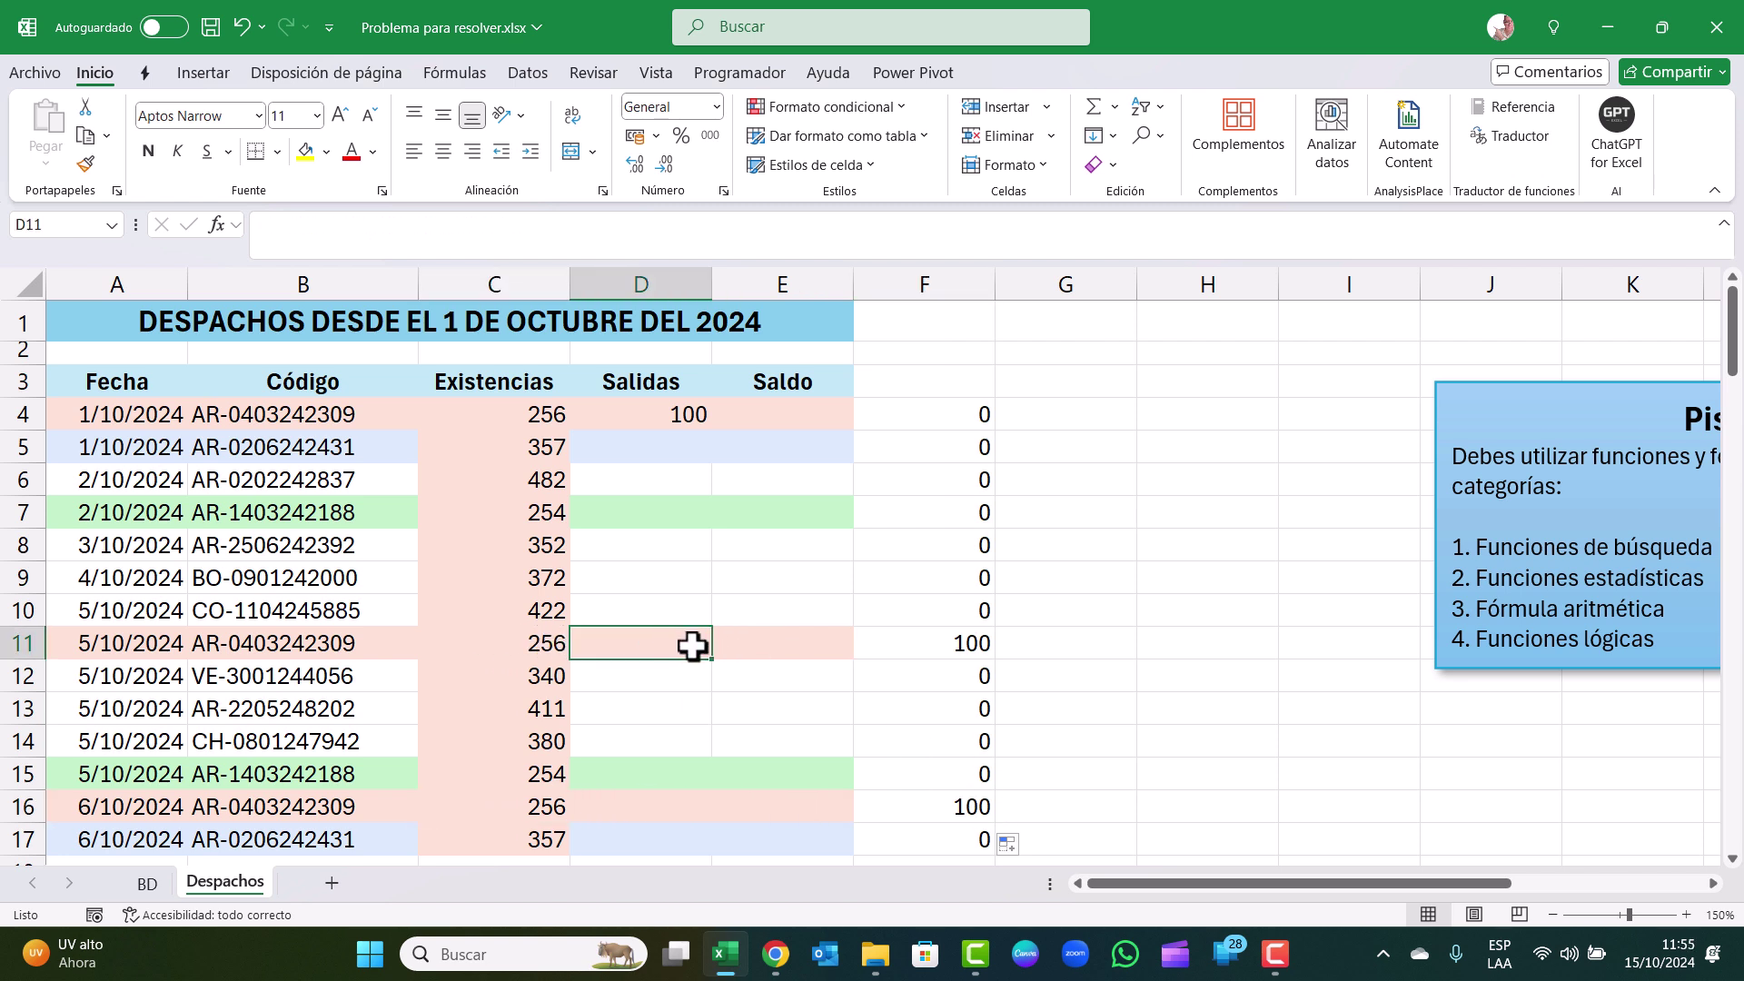
type("50")
key("Return")
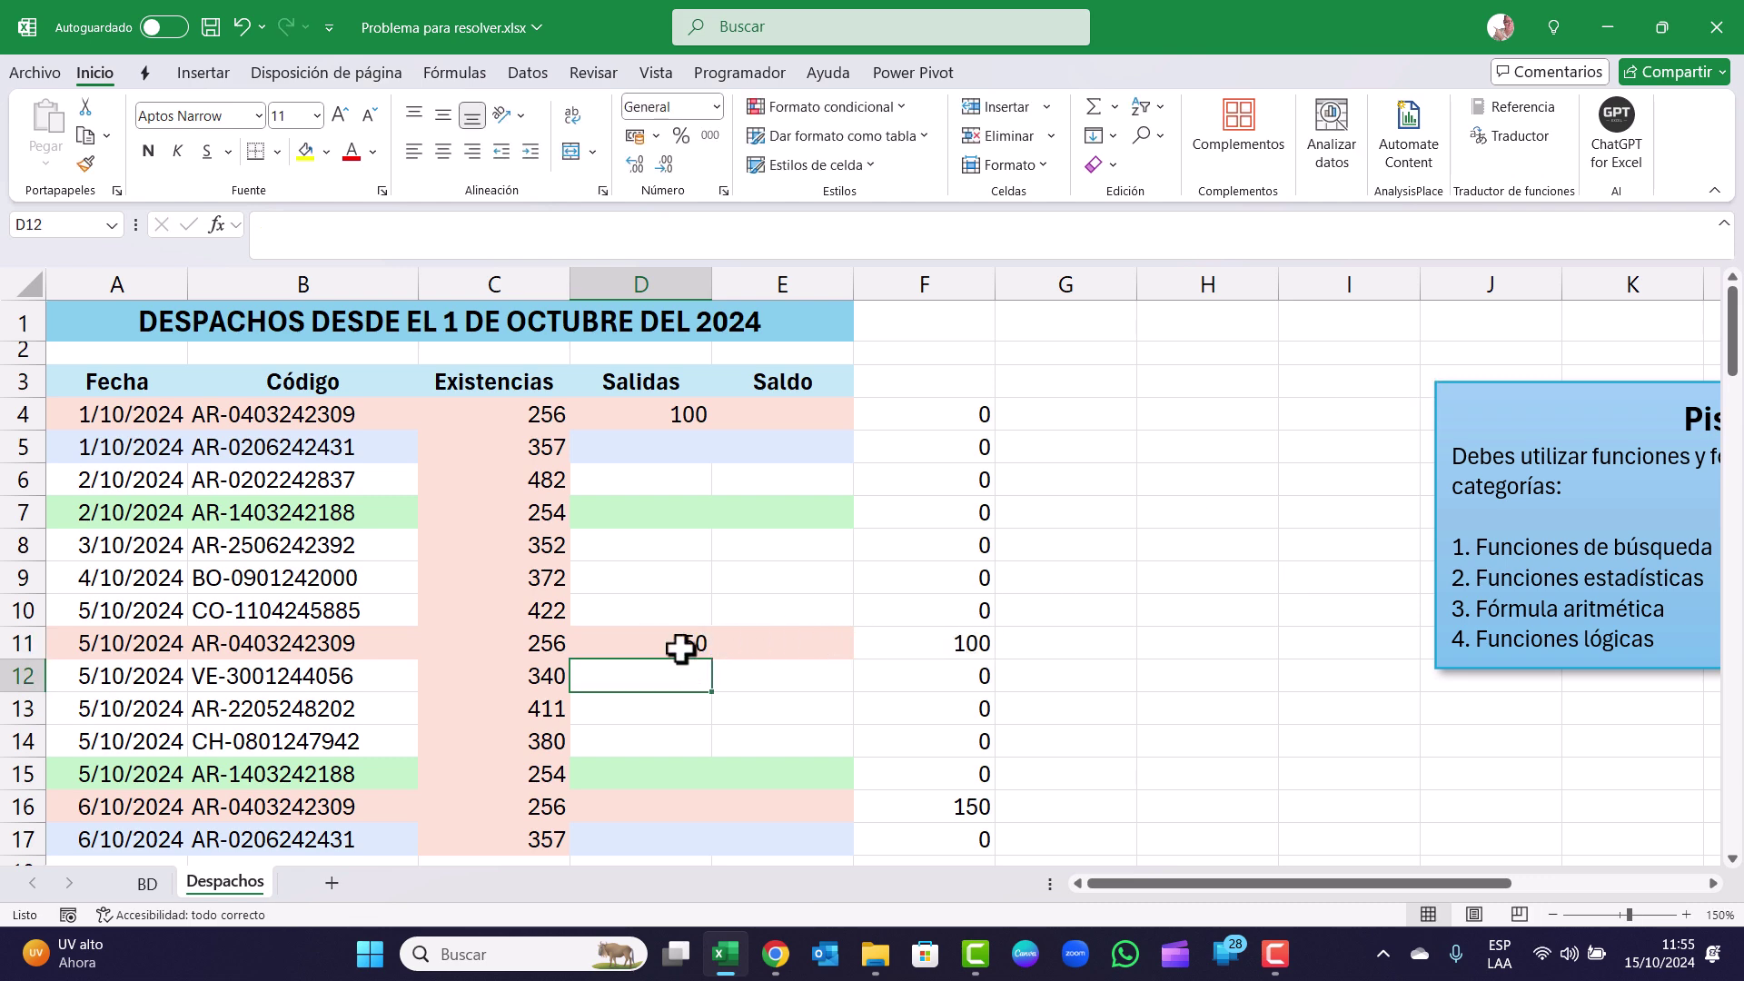
left_click(677, 411)
left_click(679, 642)
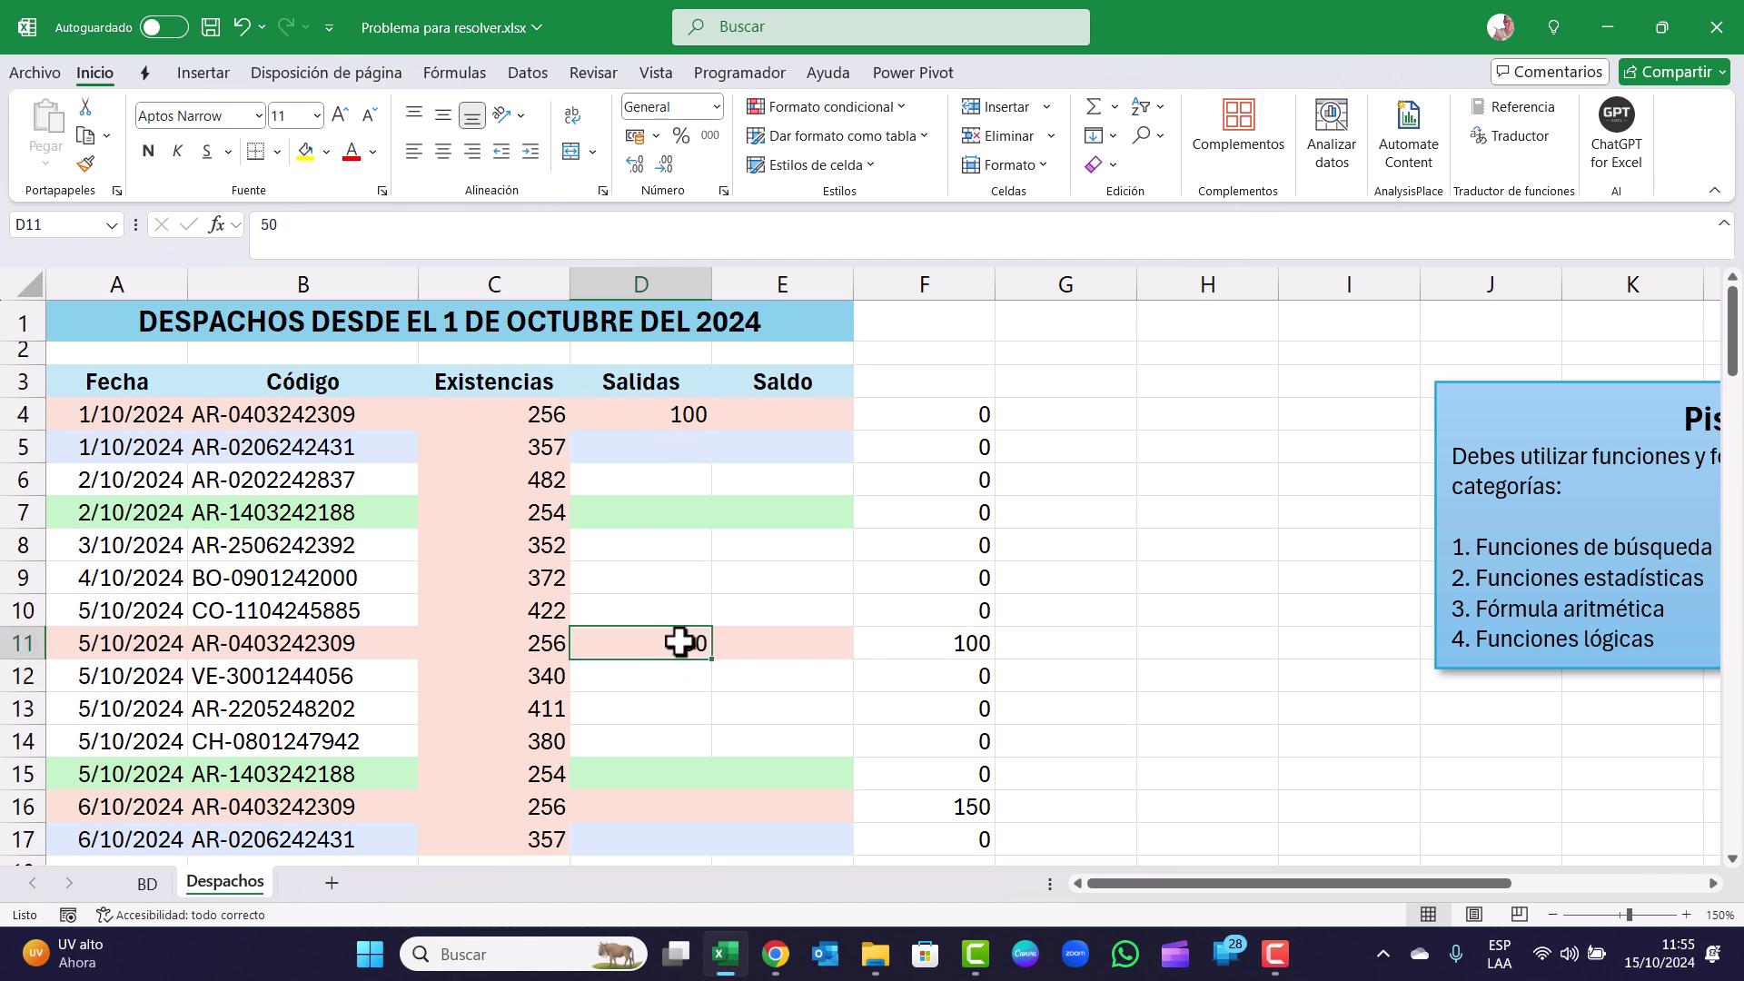
left_click(663, 509)
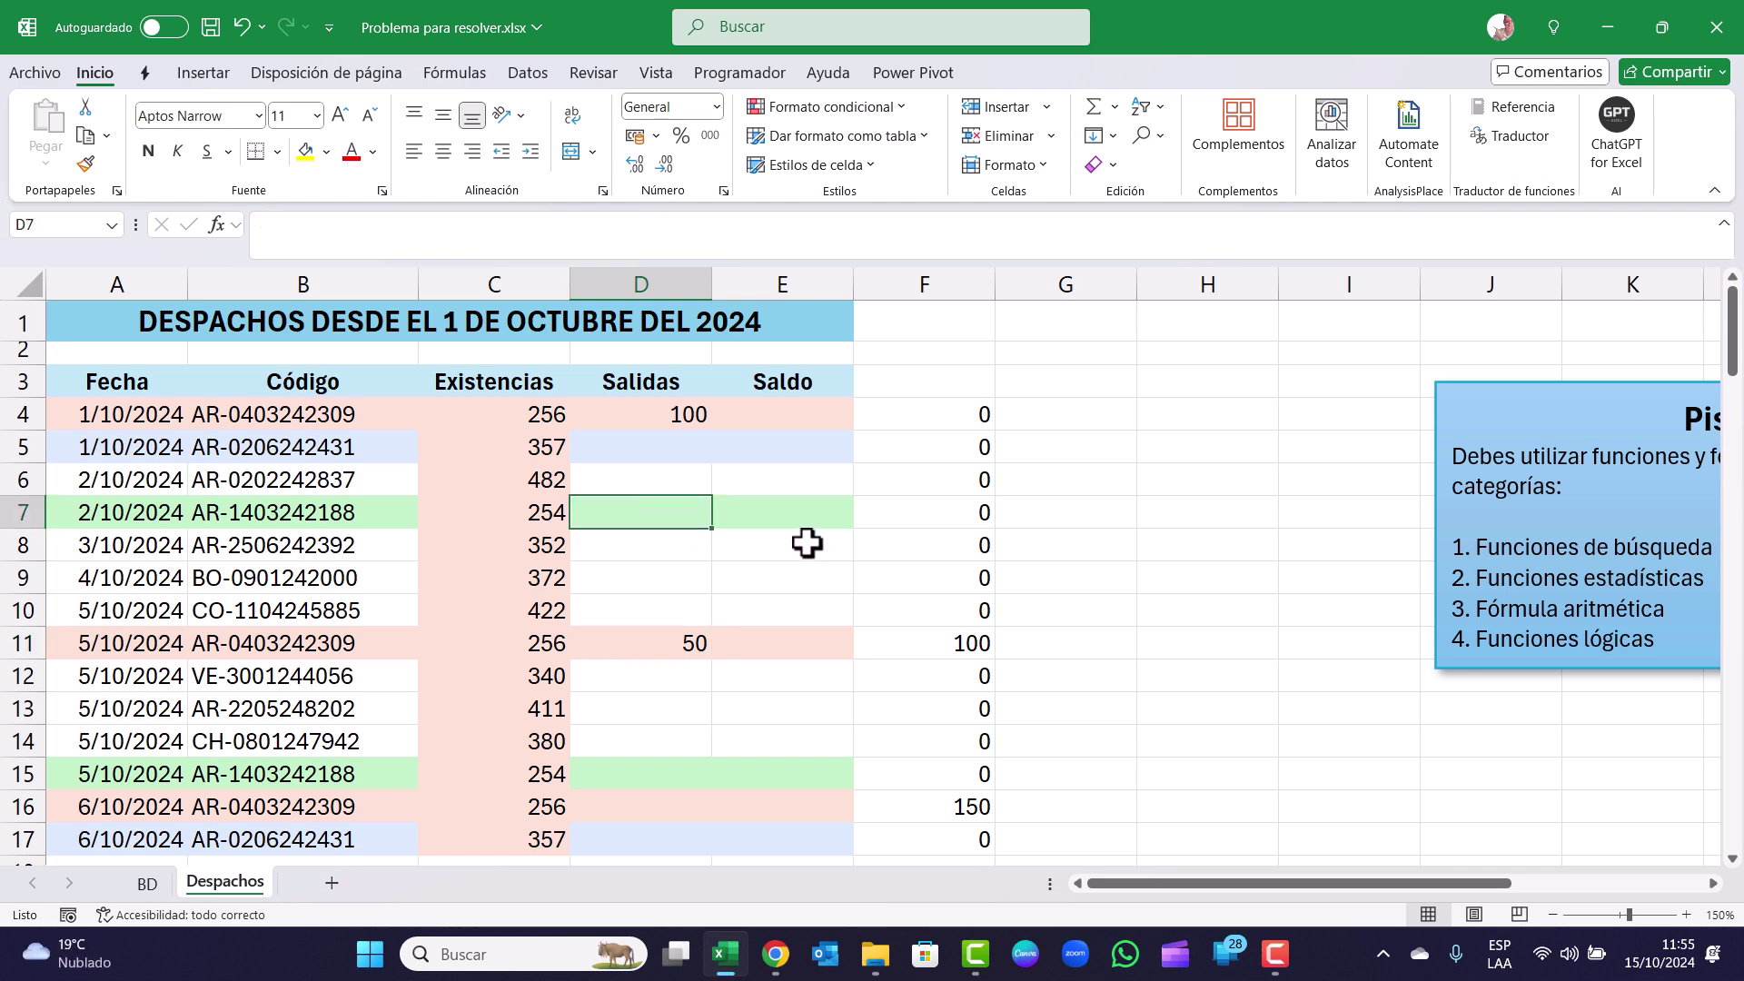
type("75")
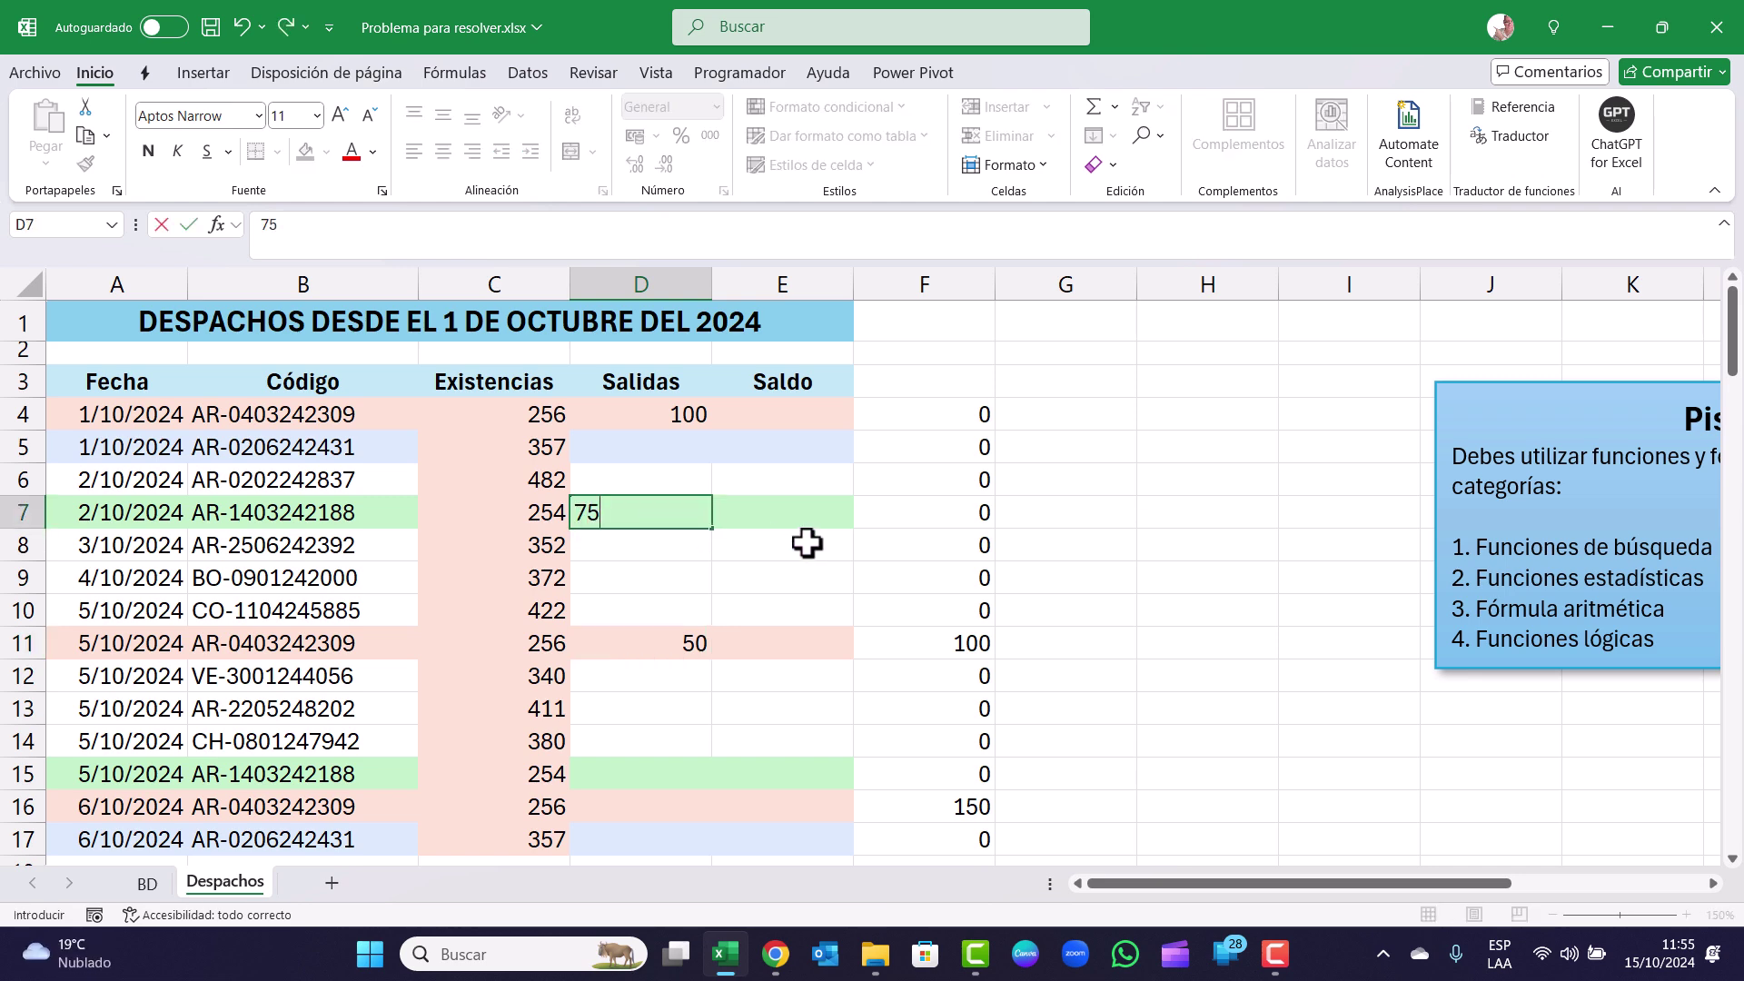
key("Return")
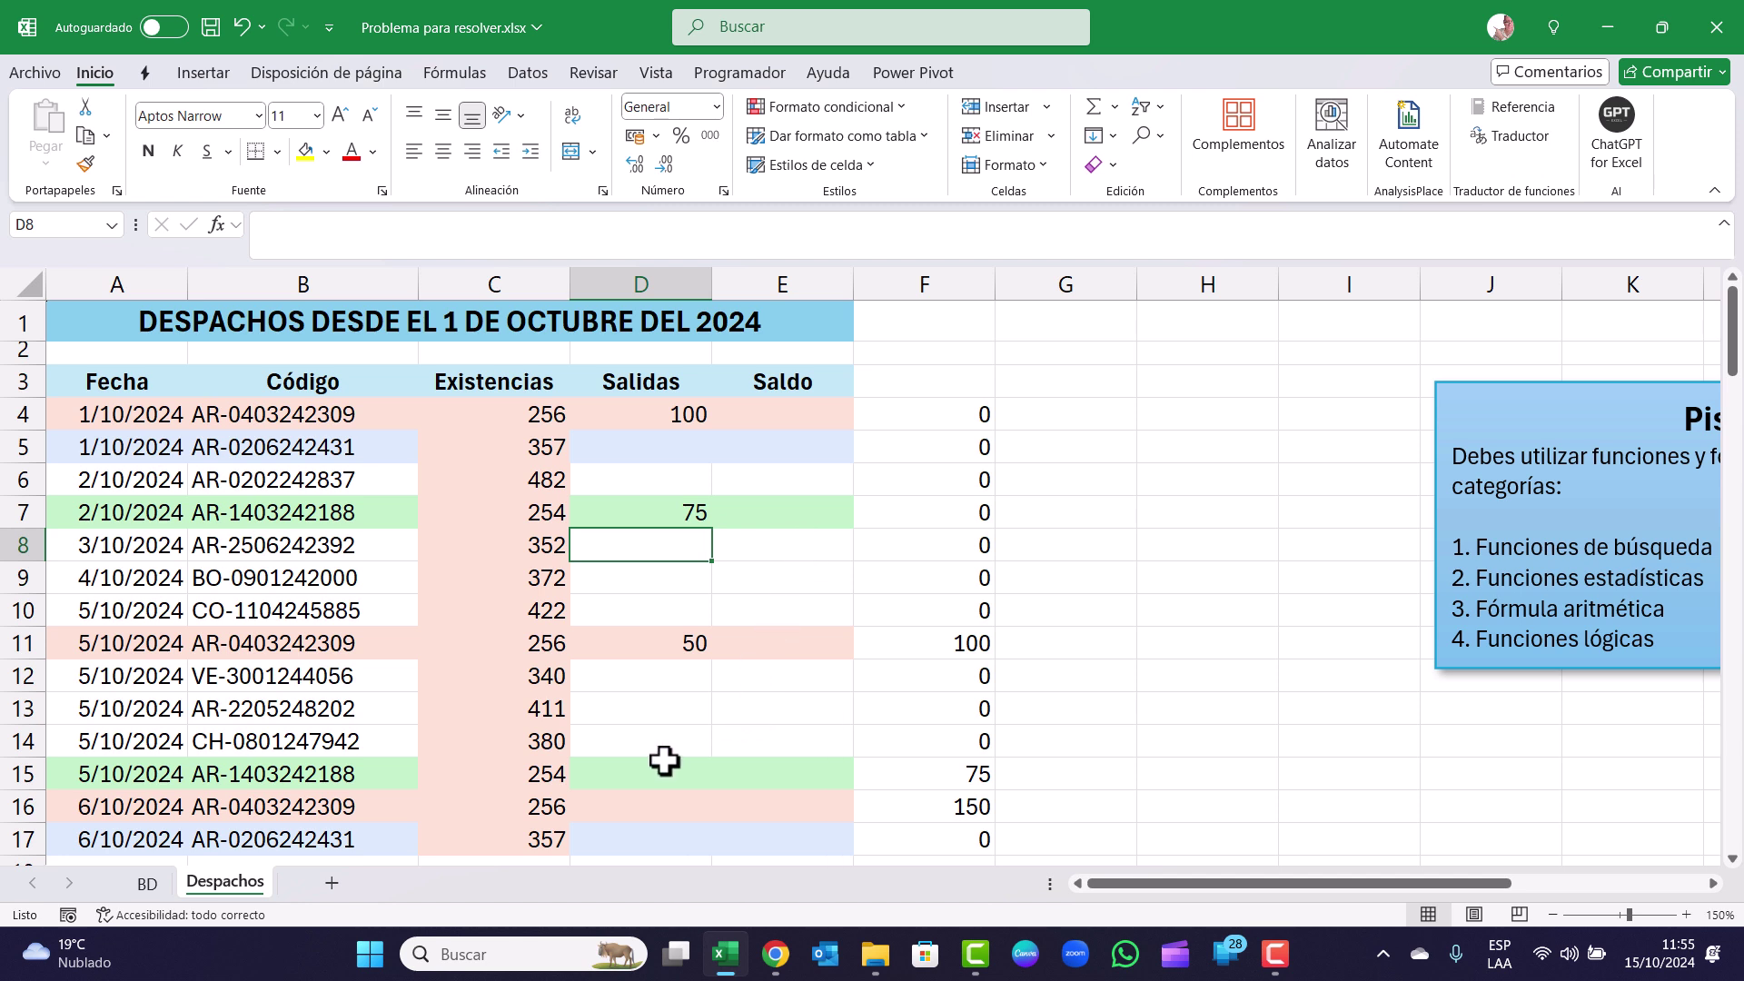
left_click(974, 773)
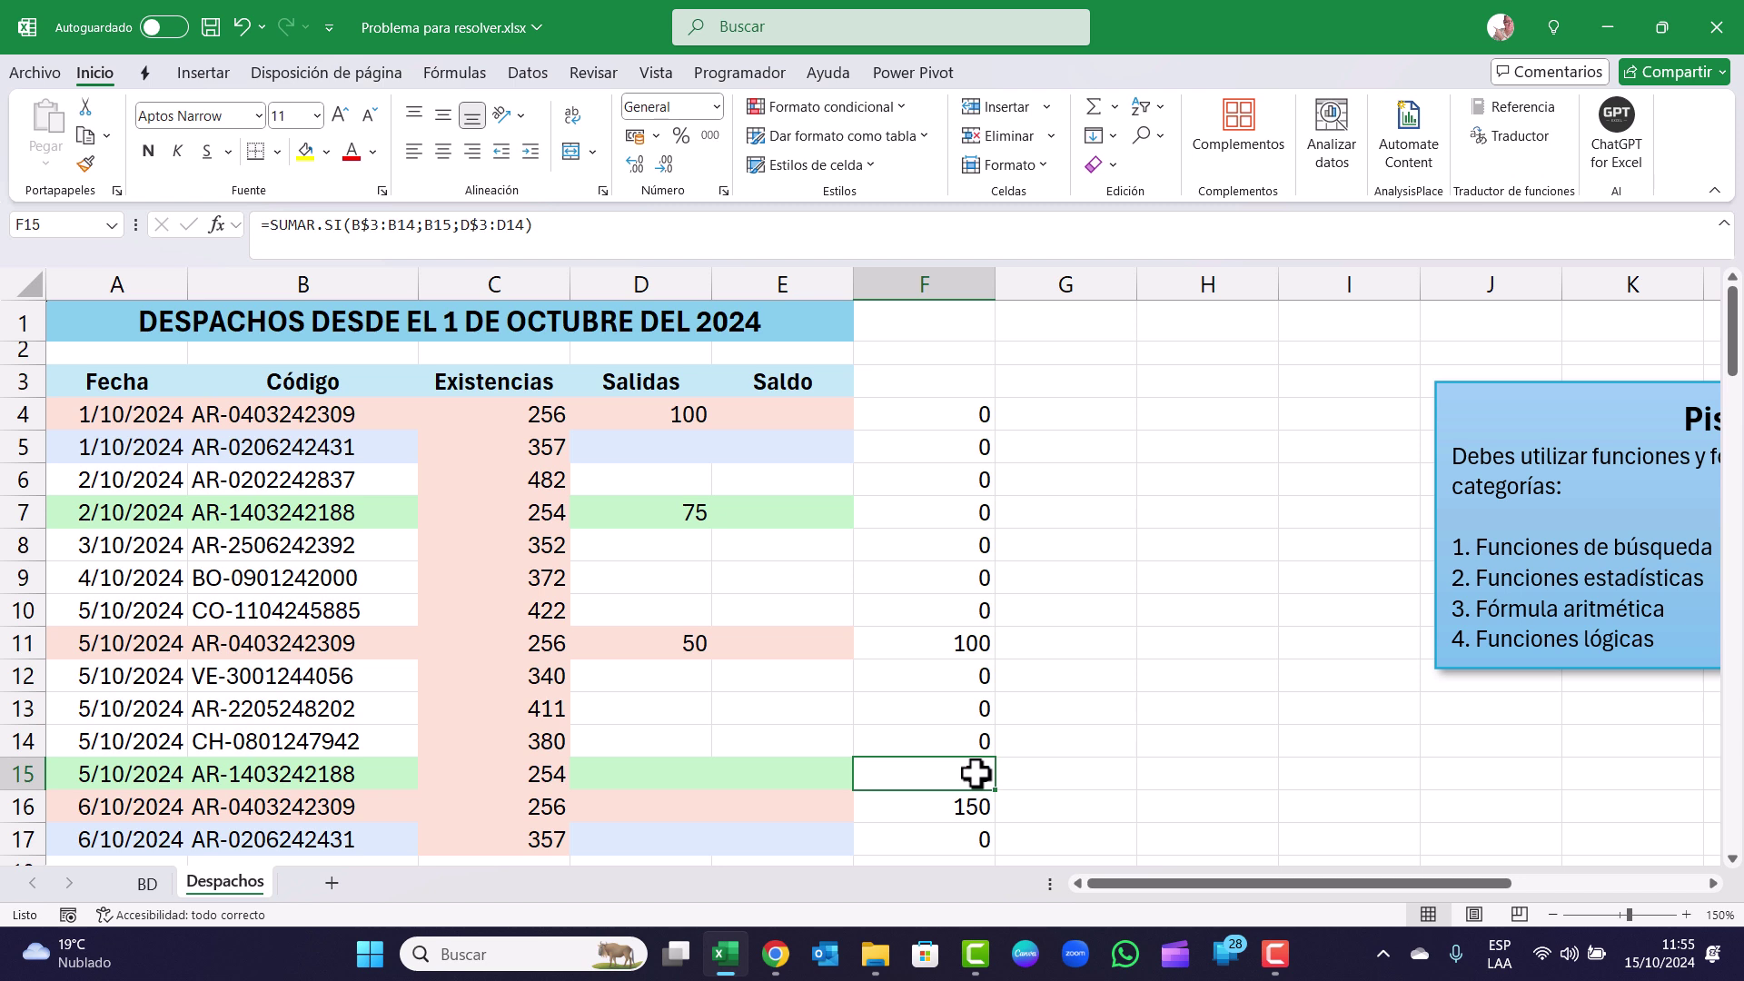
Append -SUMAR.SI(B$3:B3;B4;D$3:D3) from F4 to C4's BUSCARV formula
double_click(952, 410)
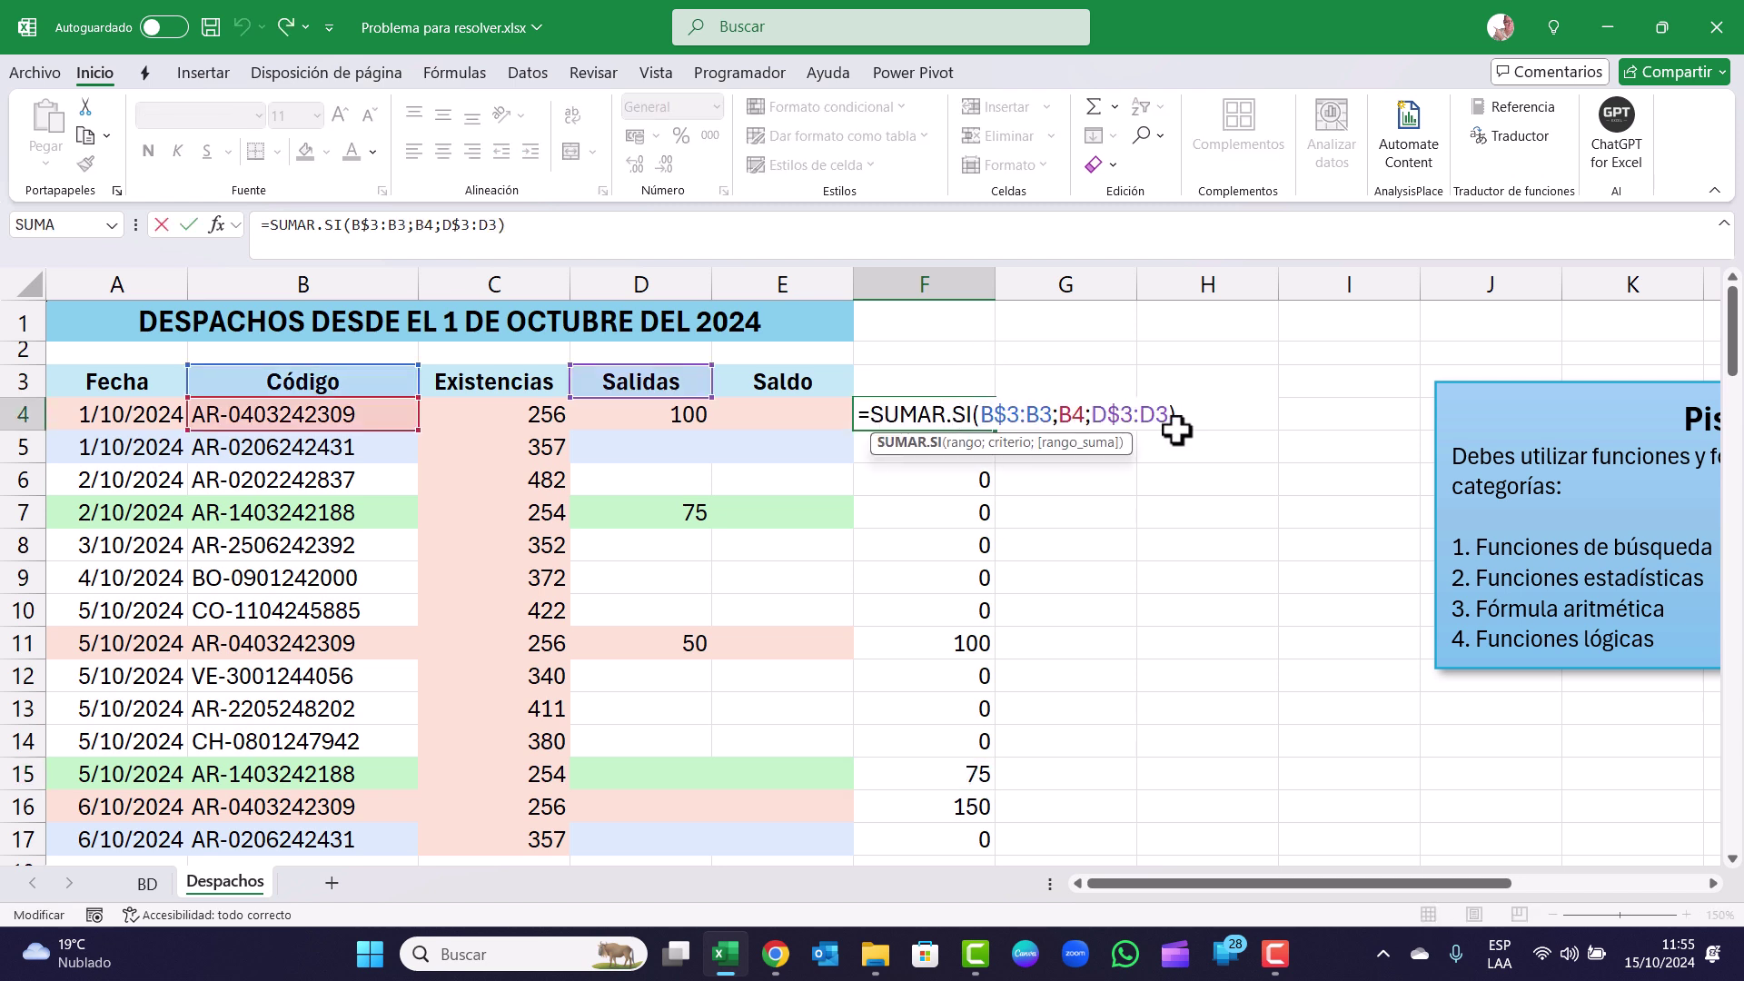
left_click_drag(1190, 410, 870, 413)
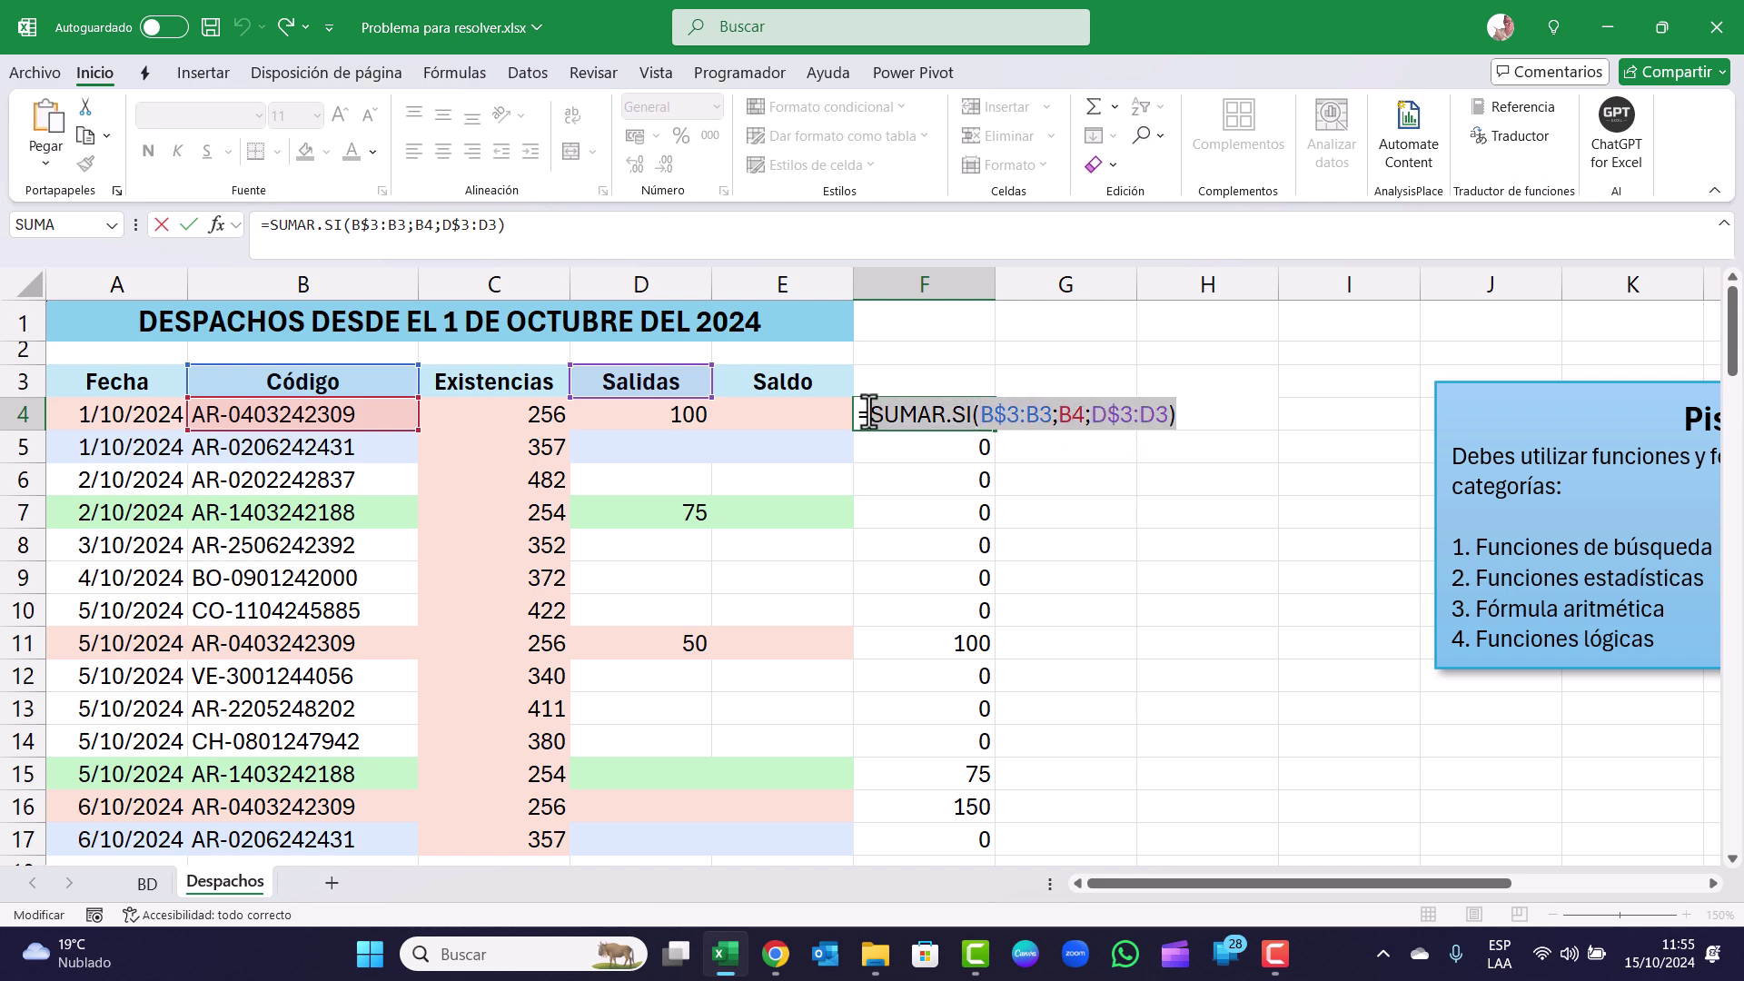
key("Escape")
double_click(518, 409)
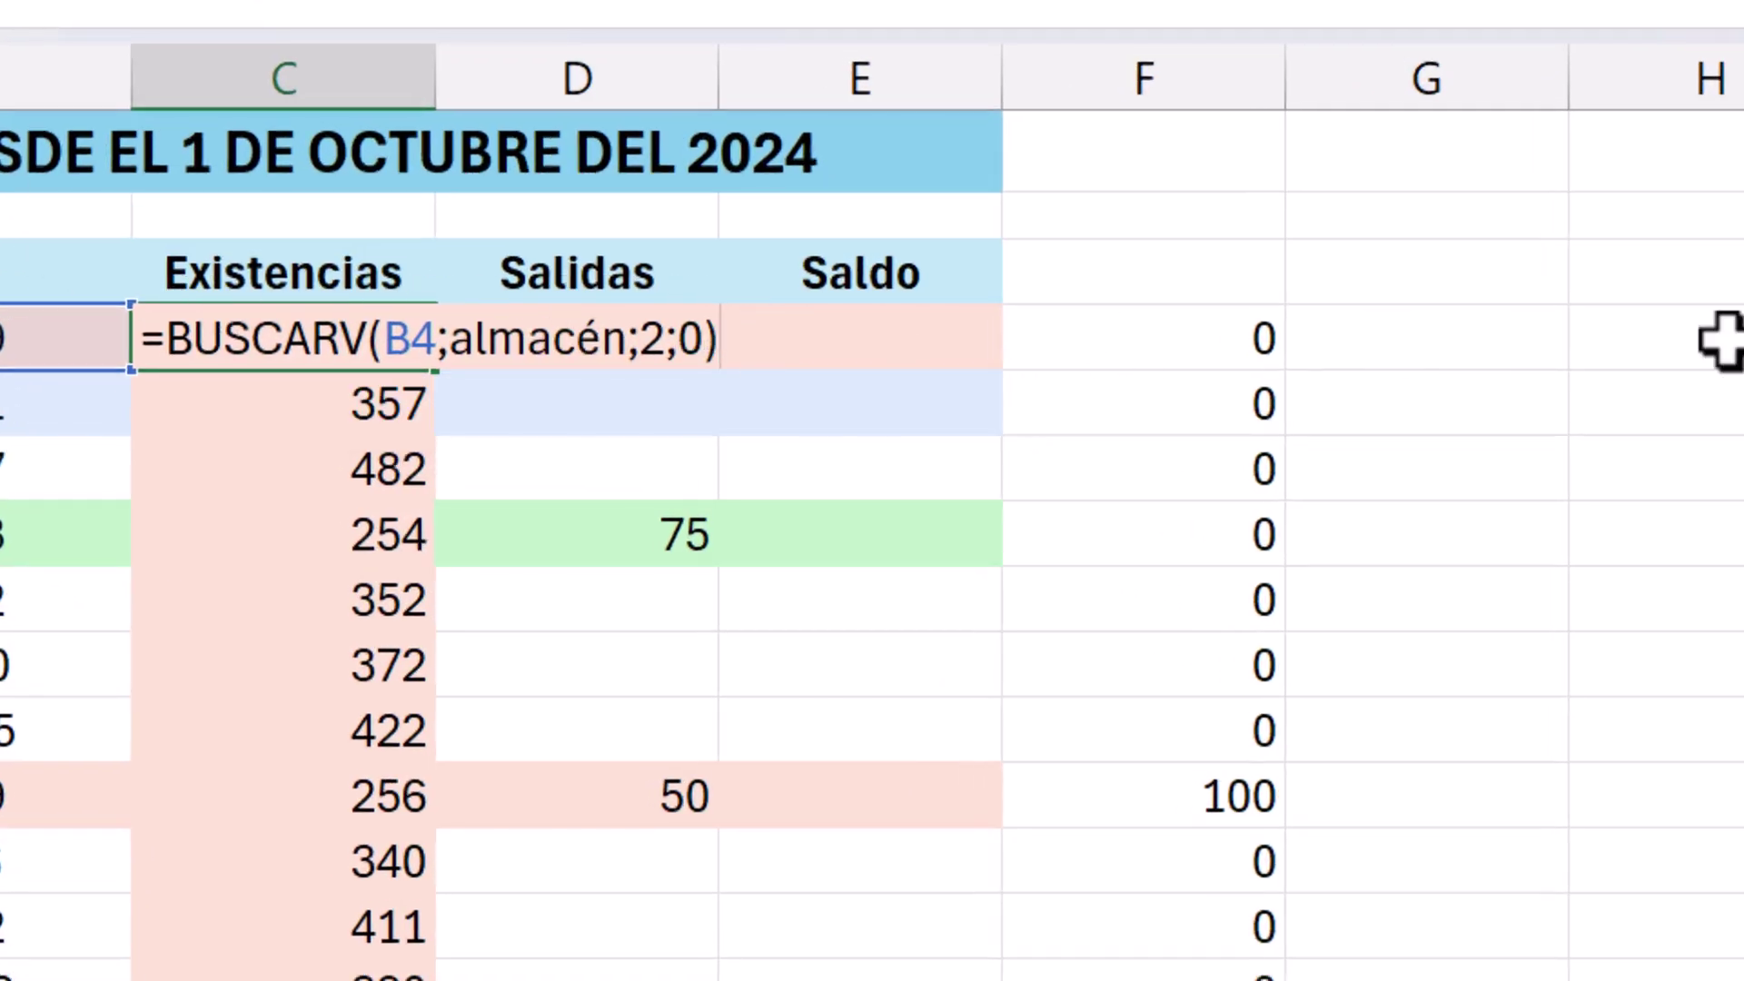
type("-SUMAR.SI(B$3:B3;B4;D$3:D3)")
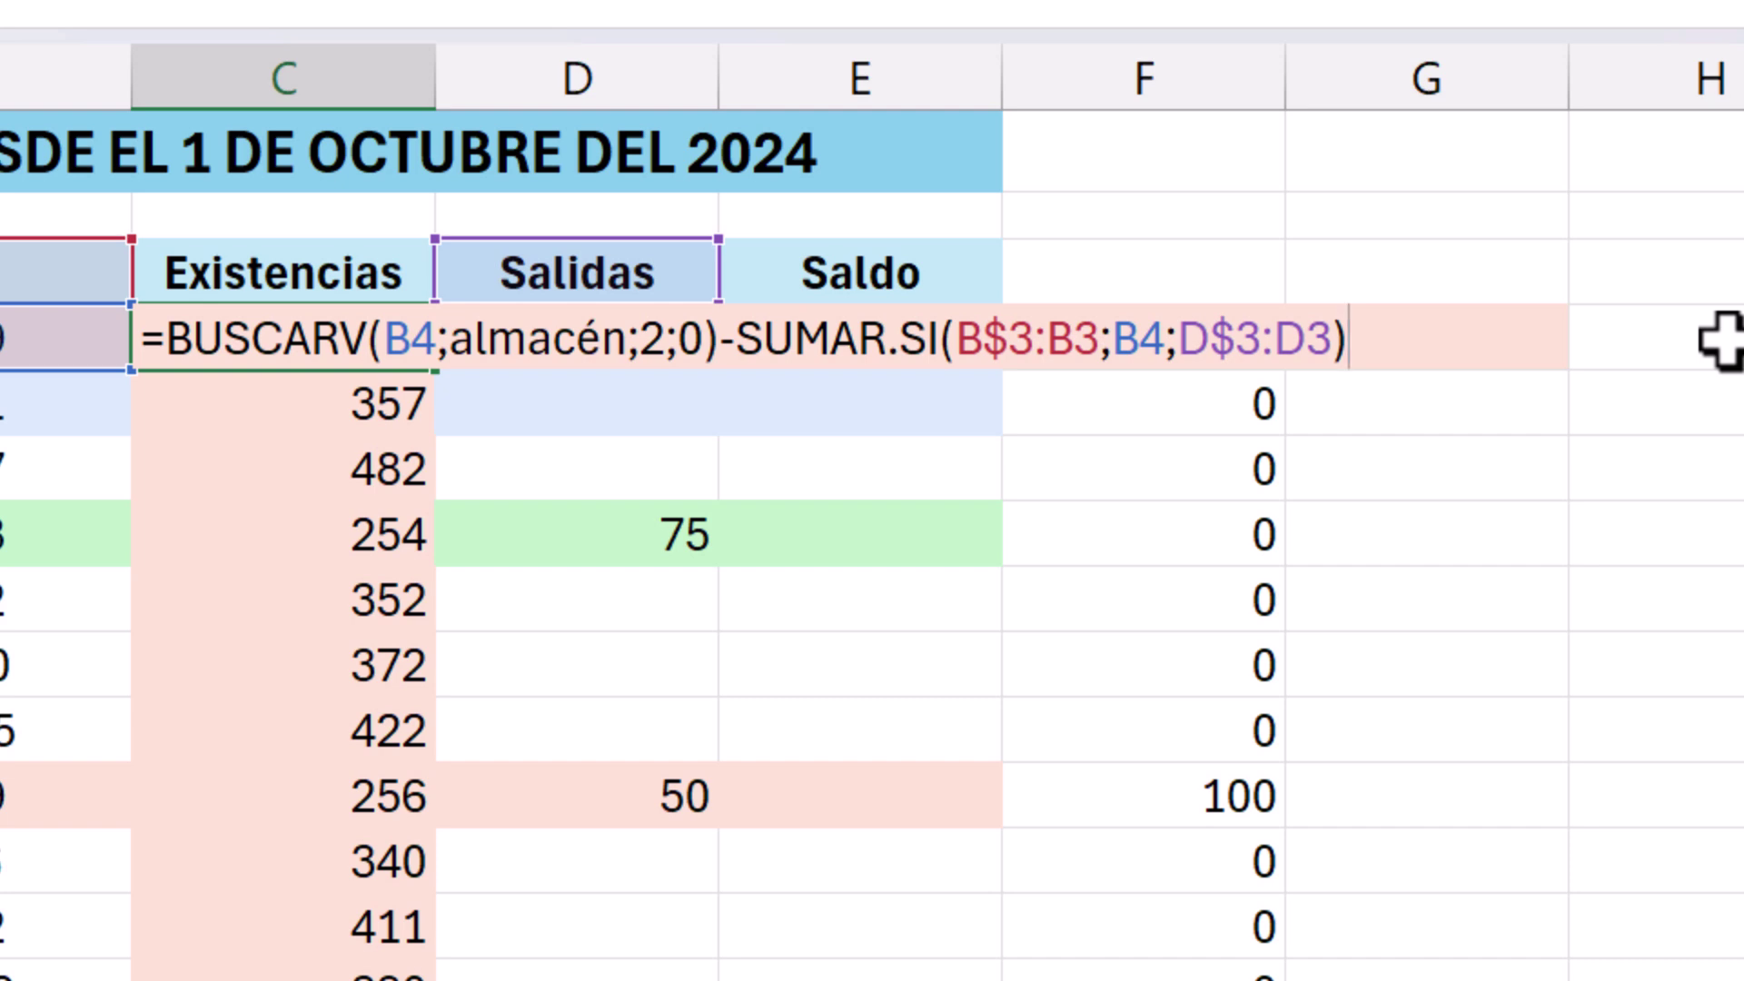
key("Return")
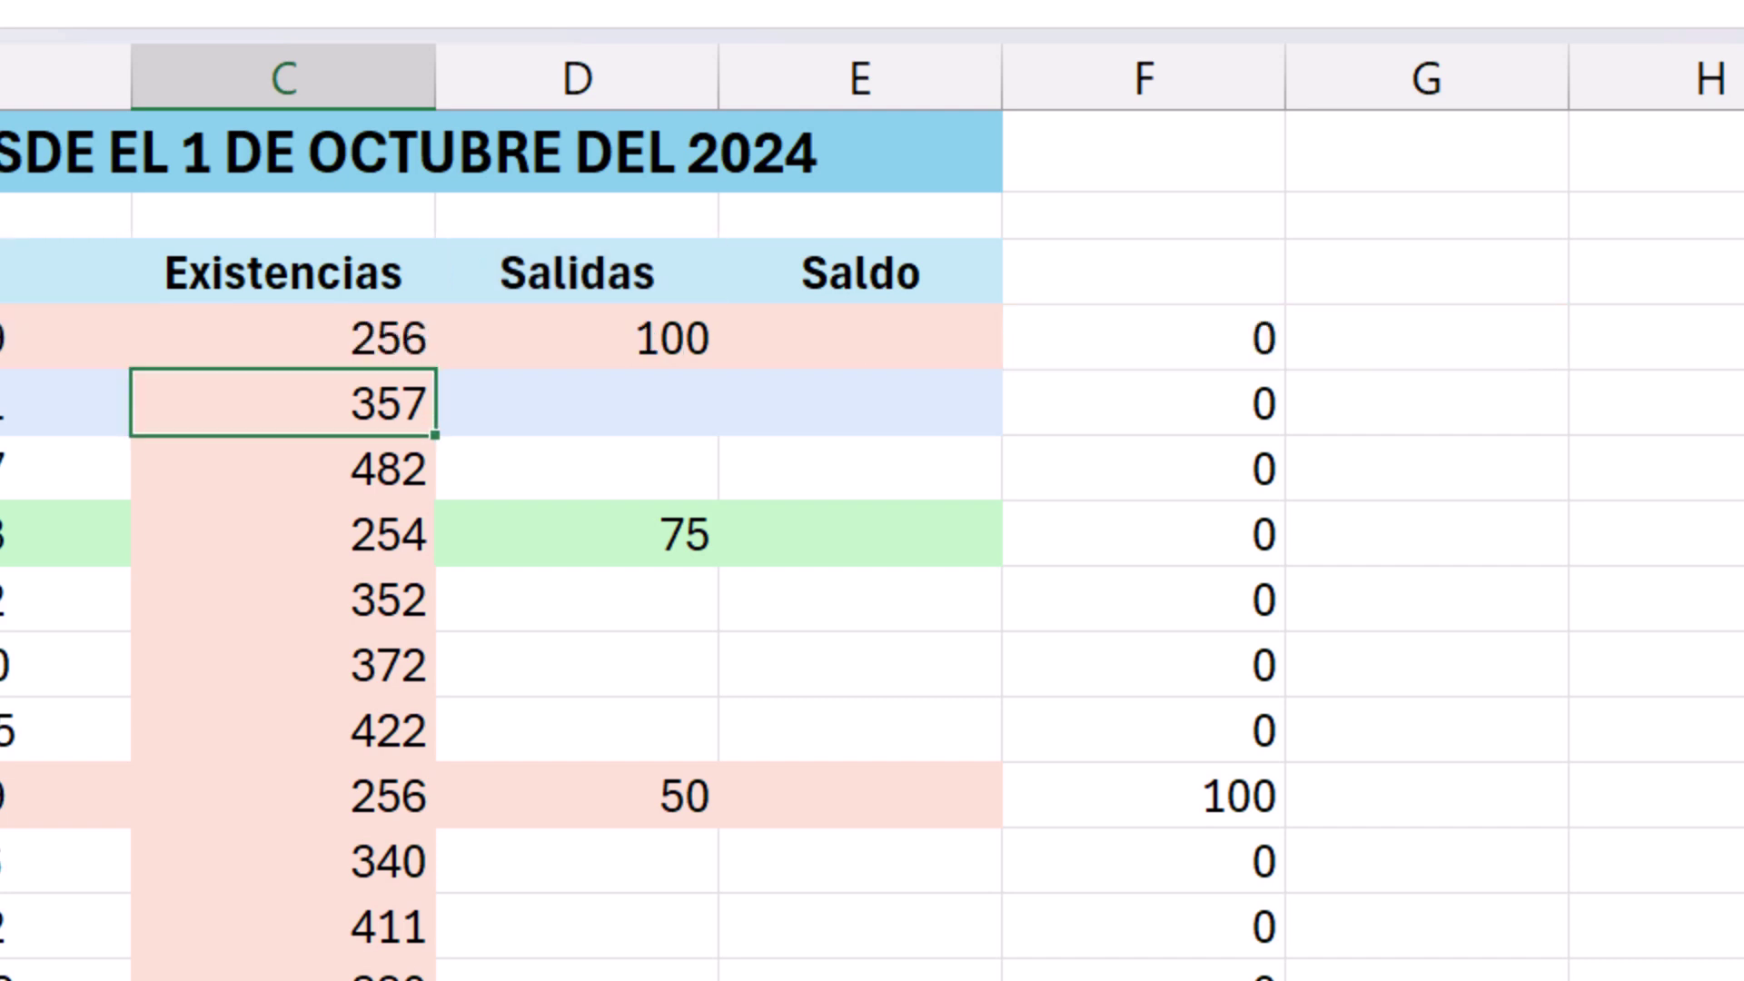
Fill C4's combined formula down Existencias and spot-check rows 7, 11, 15 and 16
left_click(363, 336)
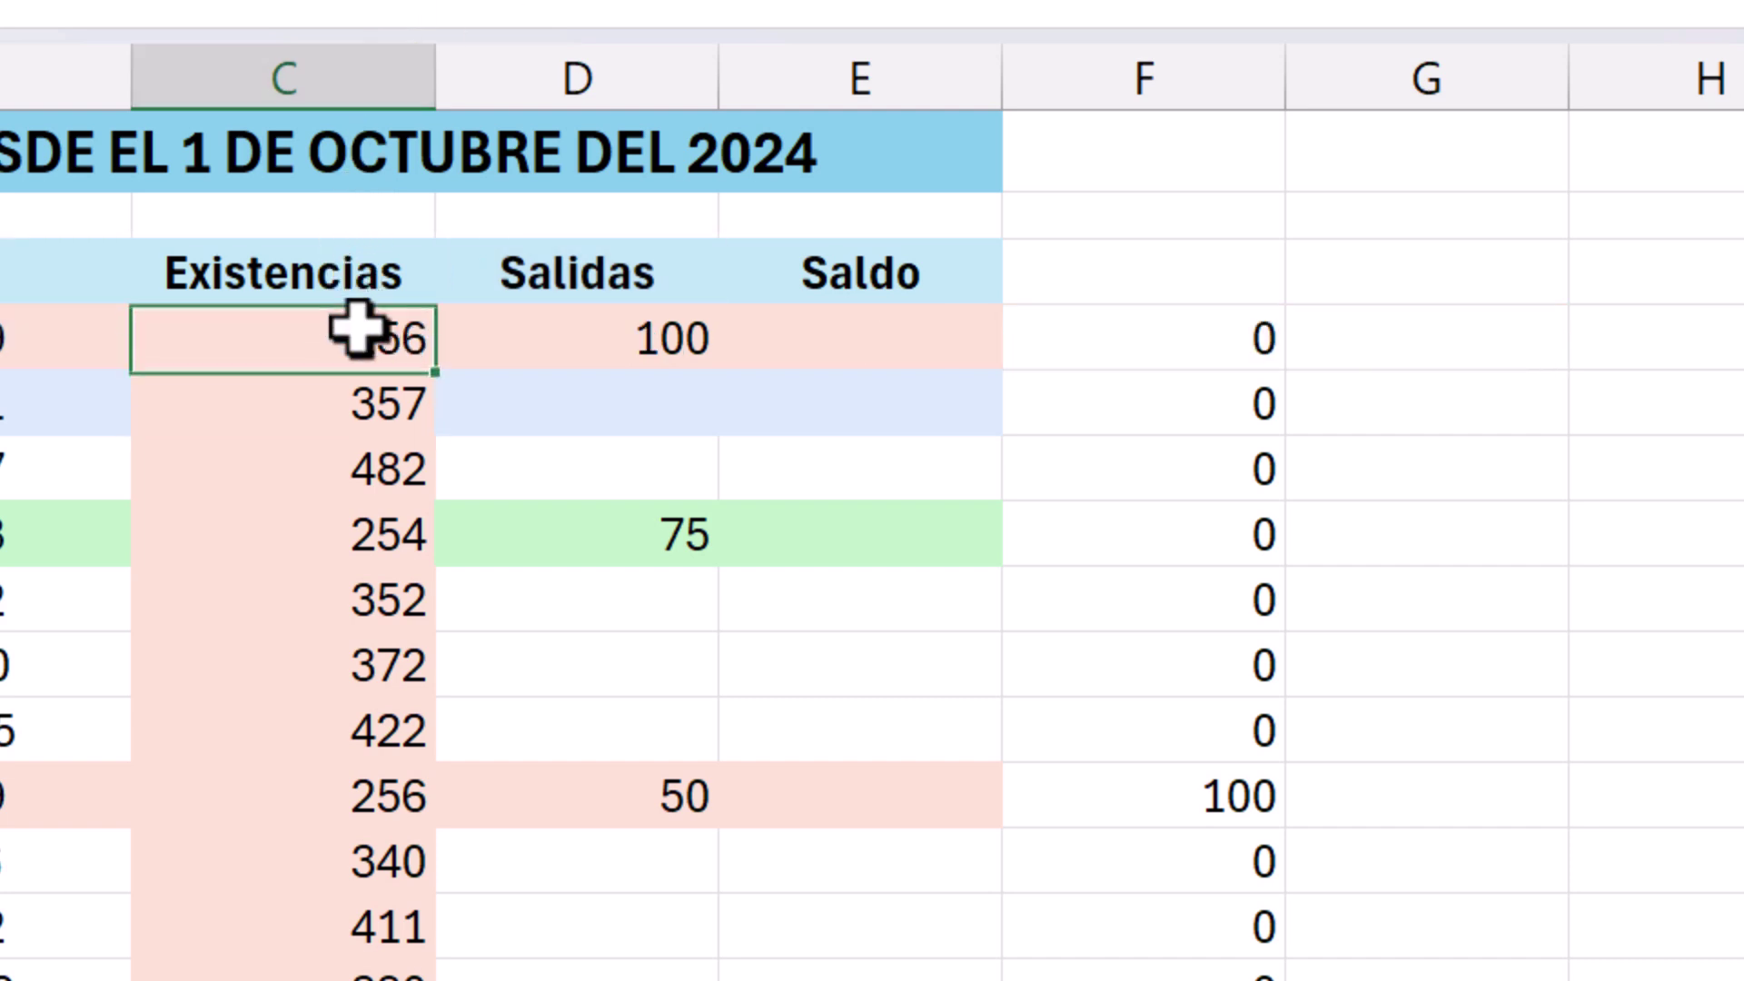
double_click(435, 370)
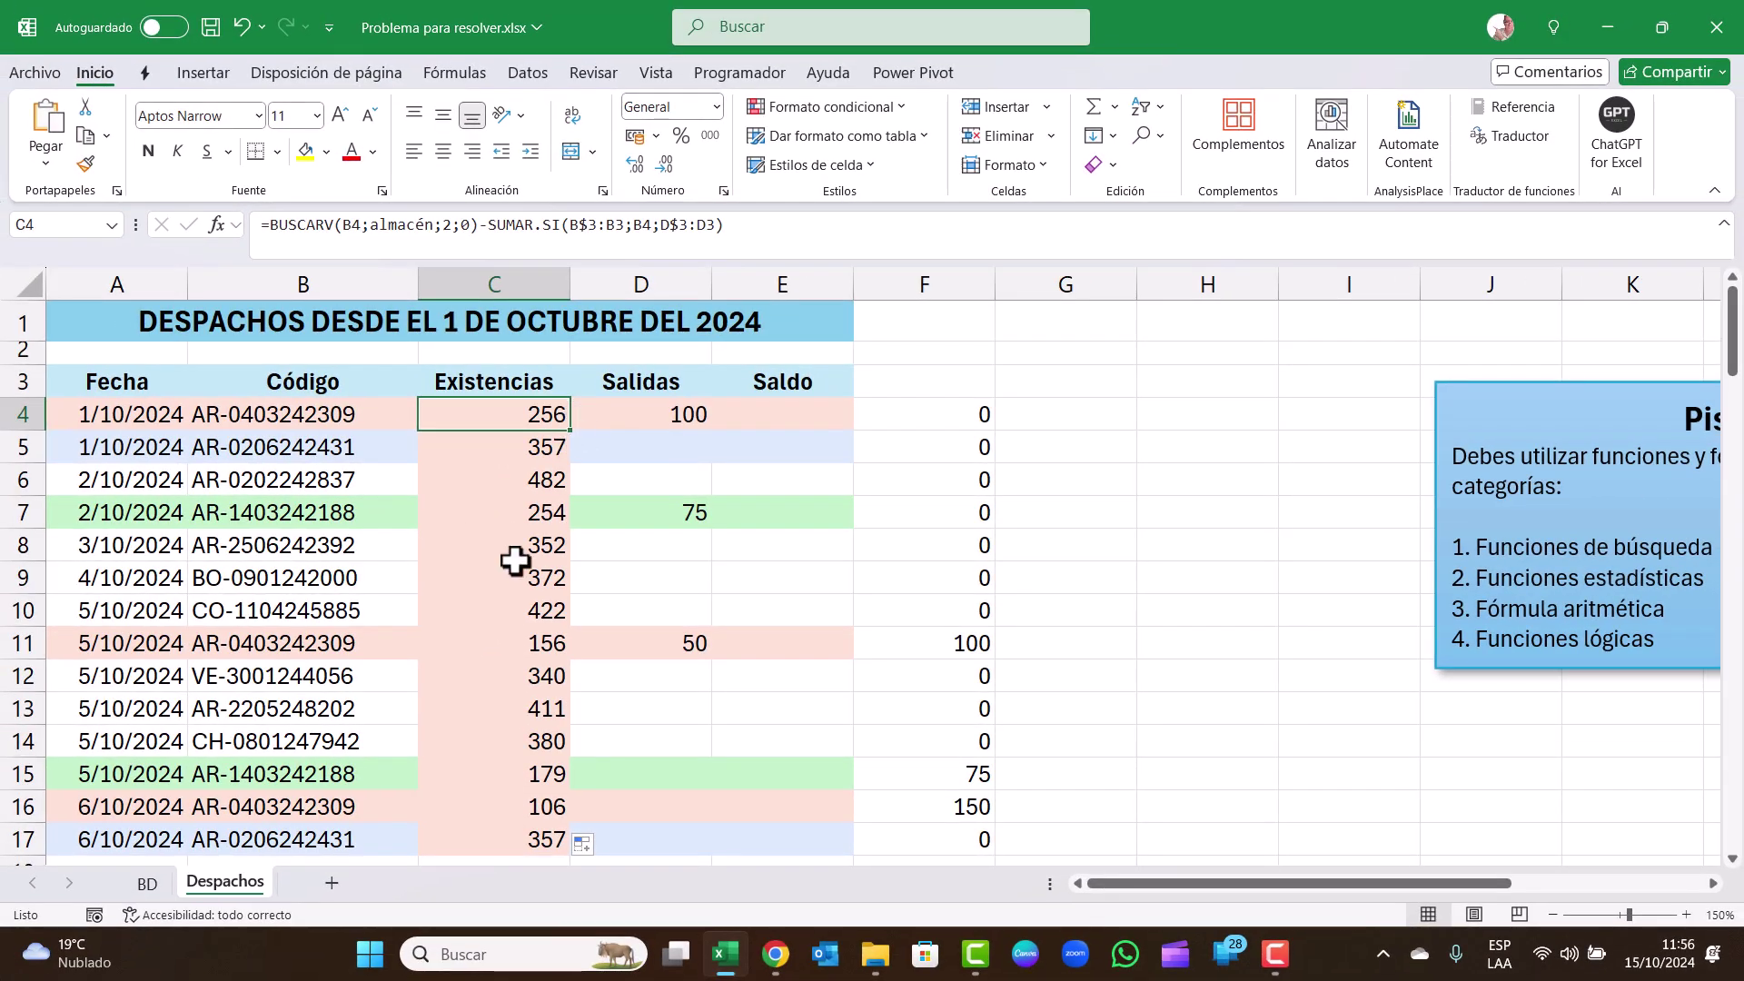
left_click(537, 642)
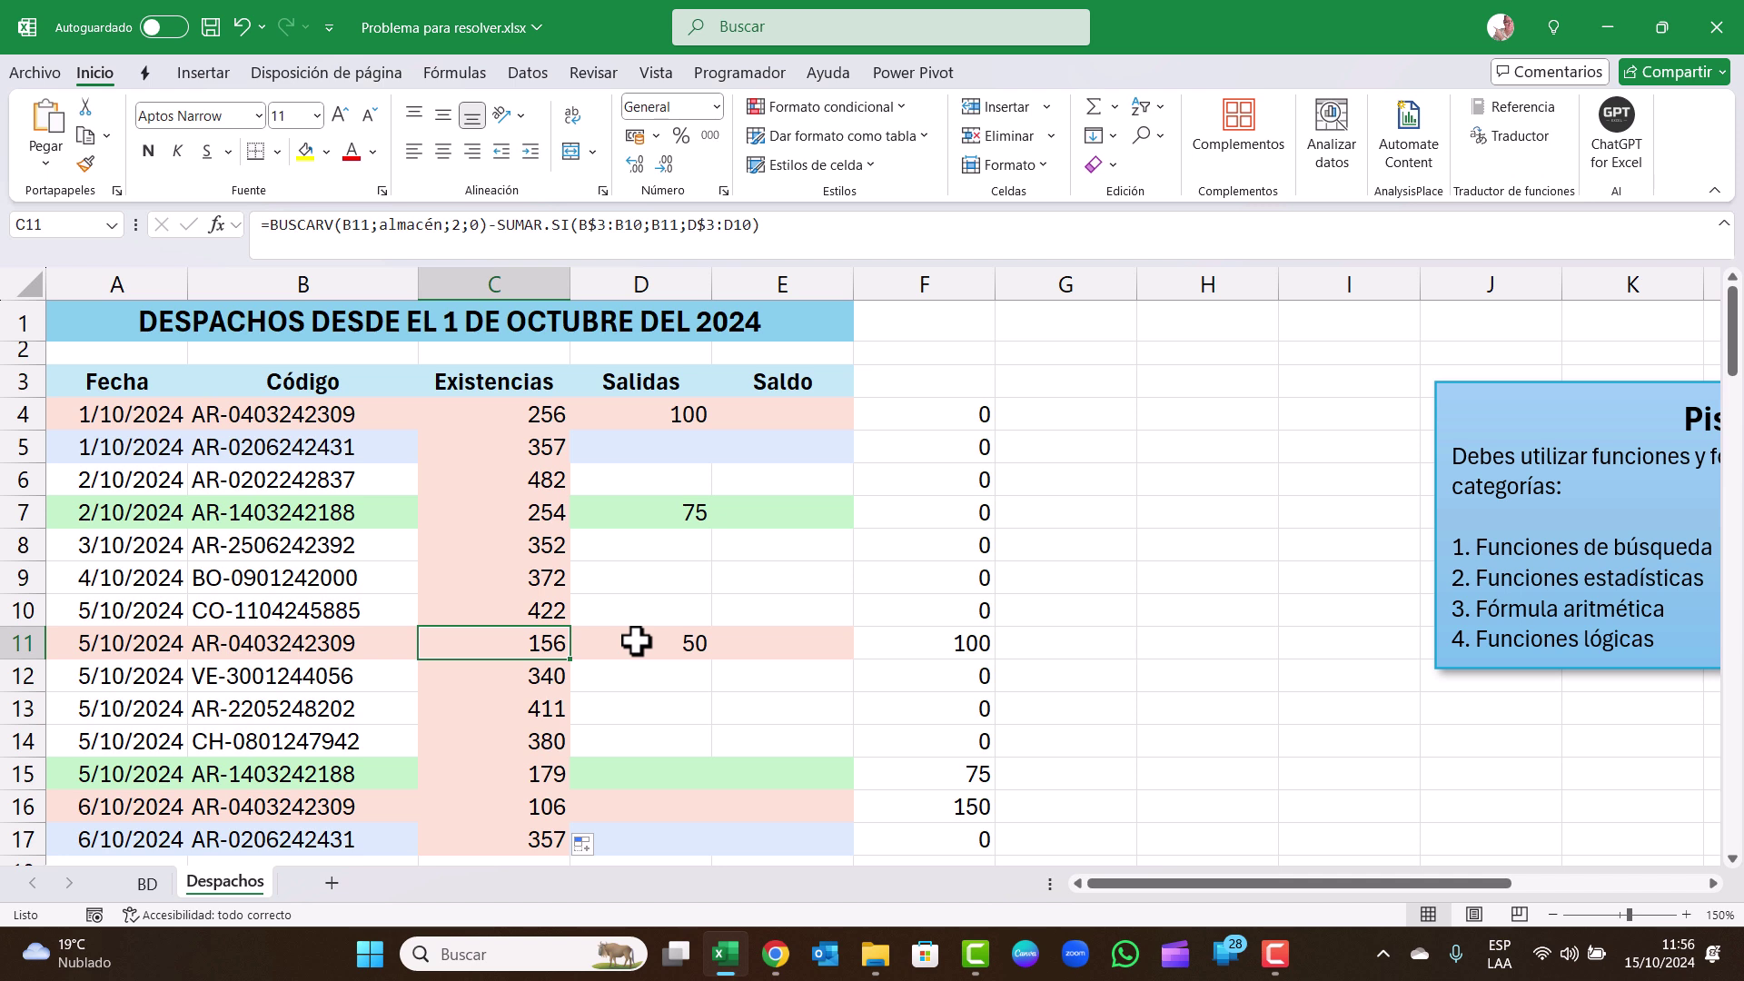
left_click(555, 805)
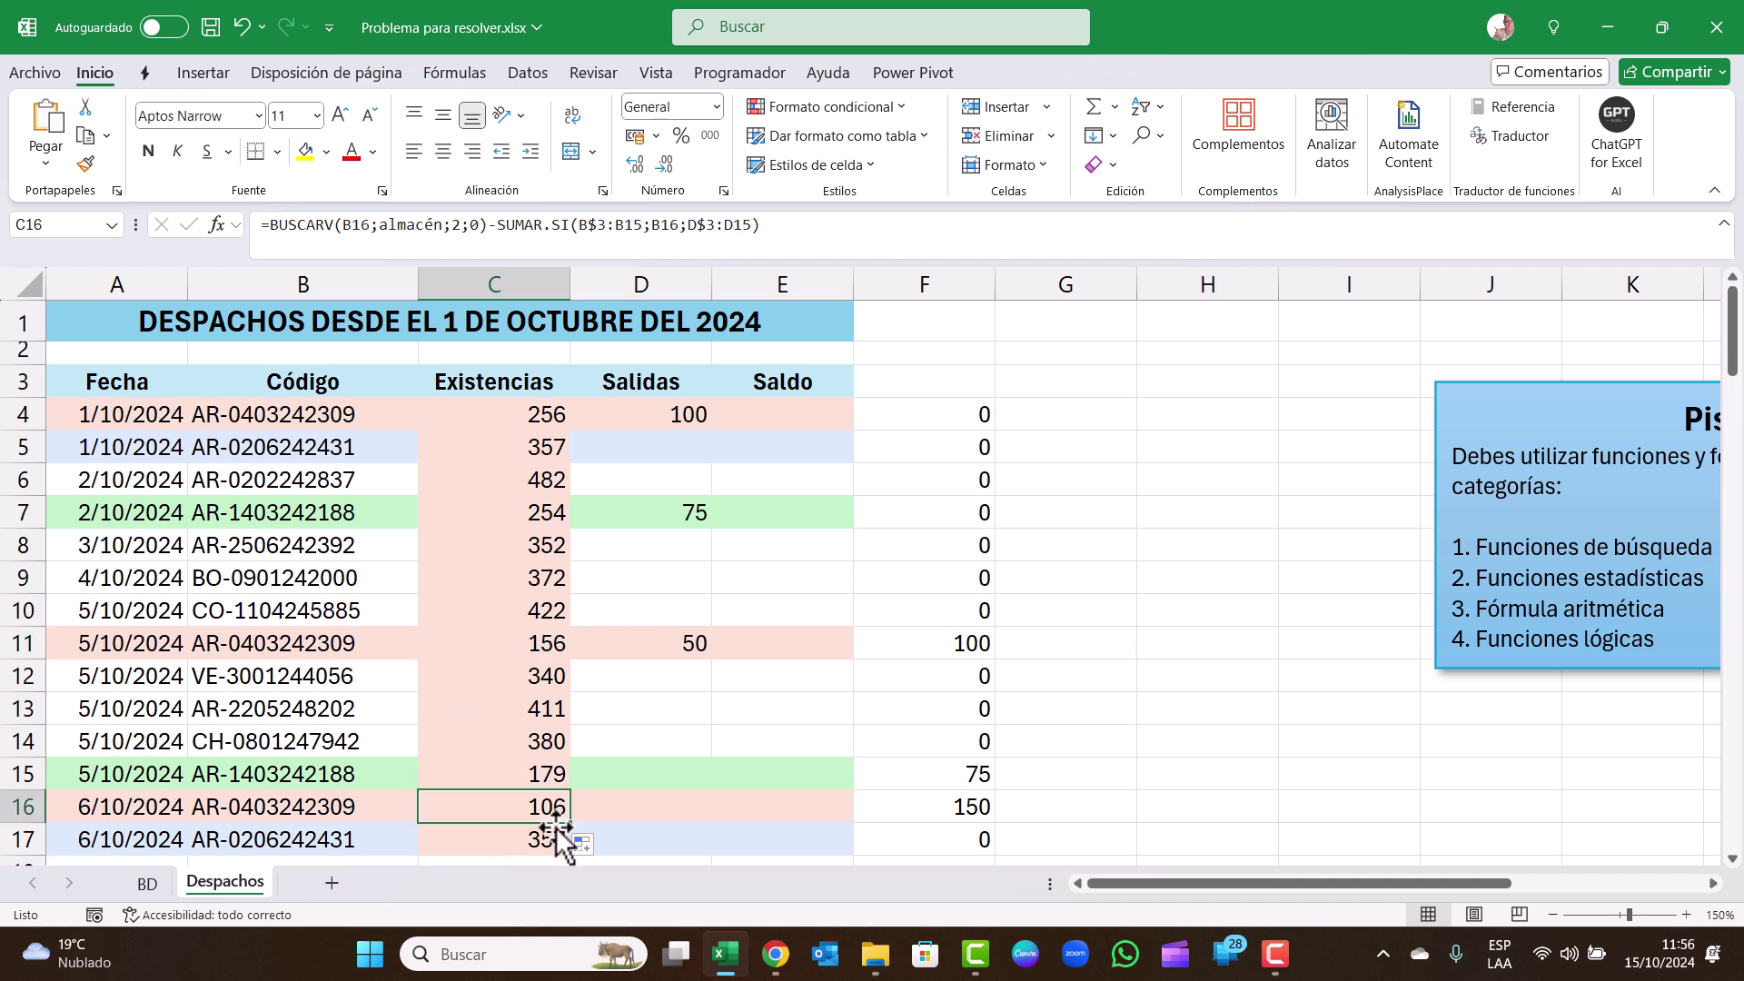
left_click(538, 516)
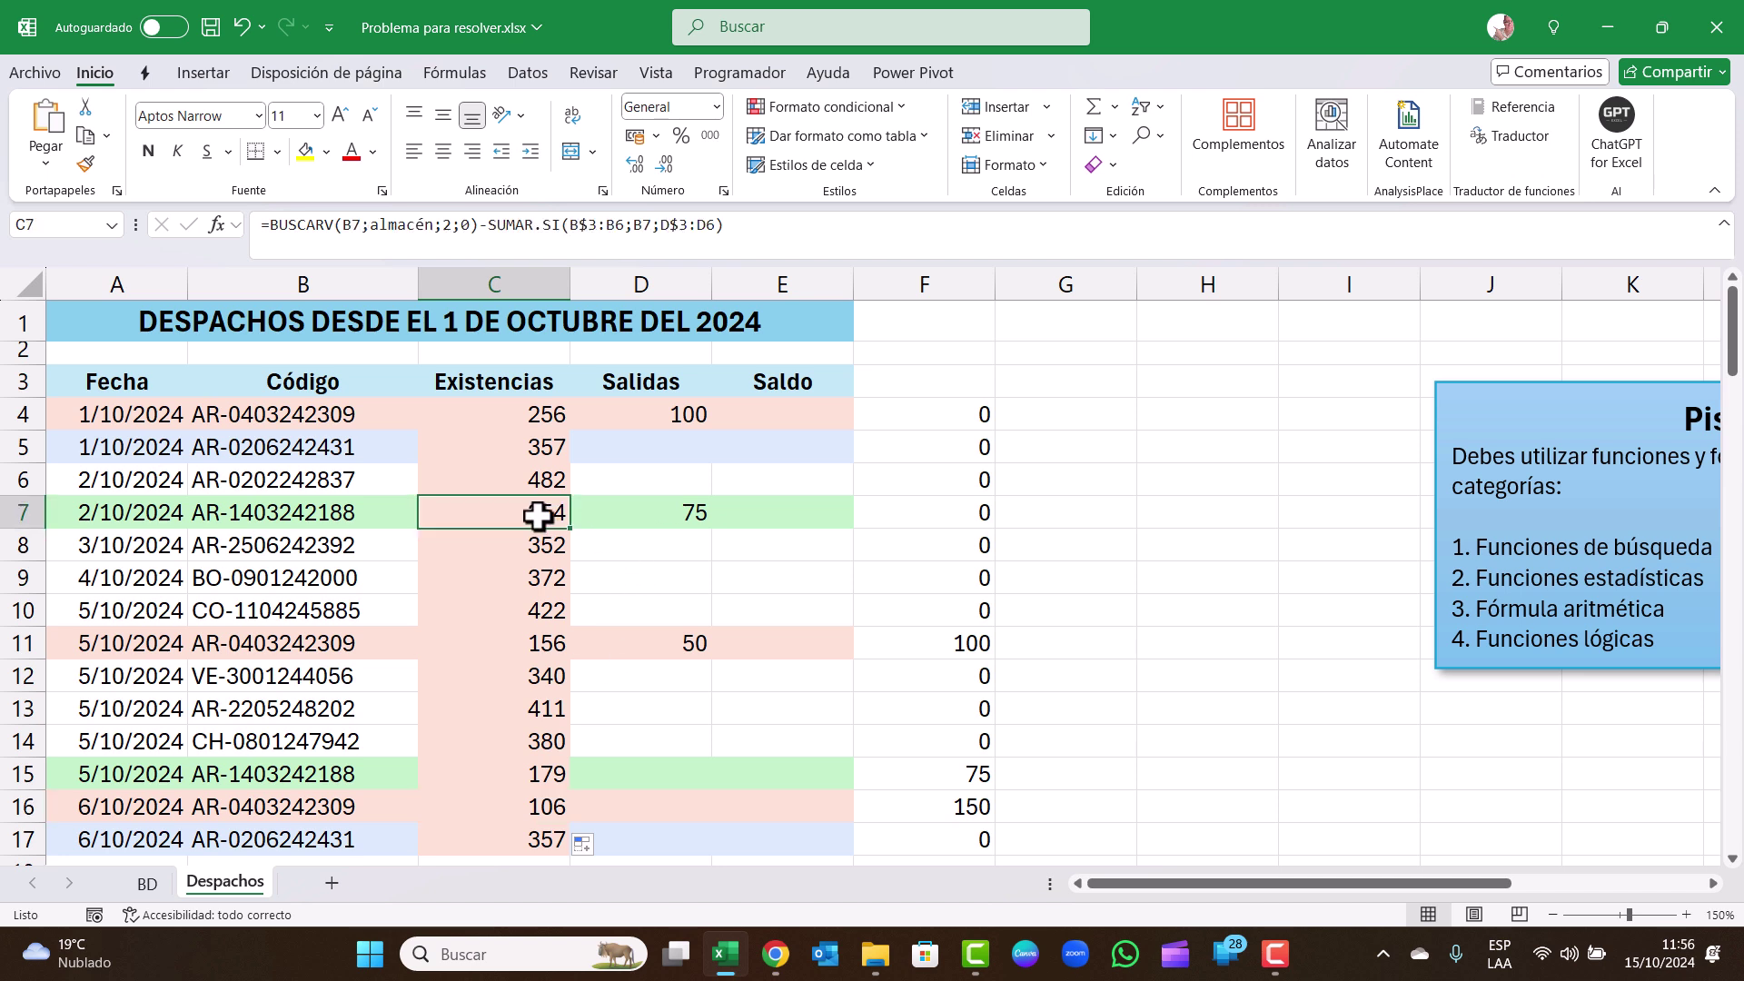
left_click(289, 515)
left_click(551, 518)
left_click(551, 775)
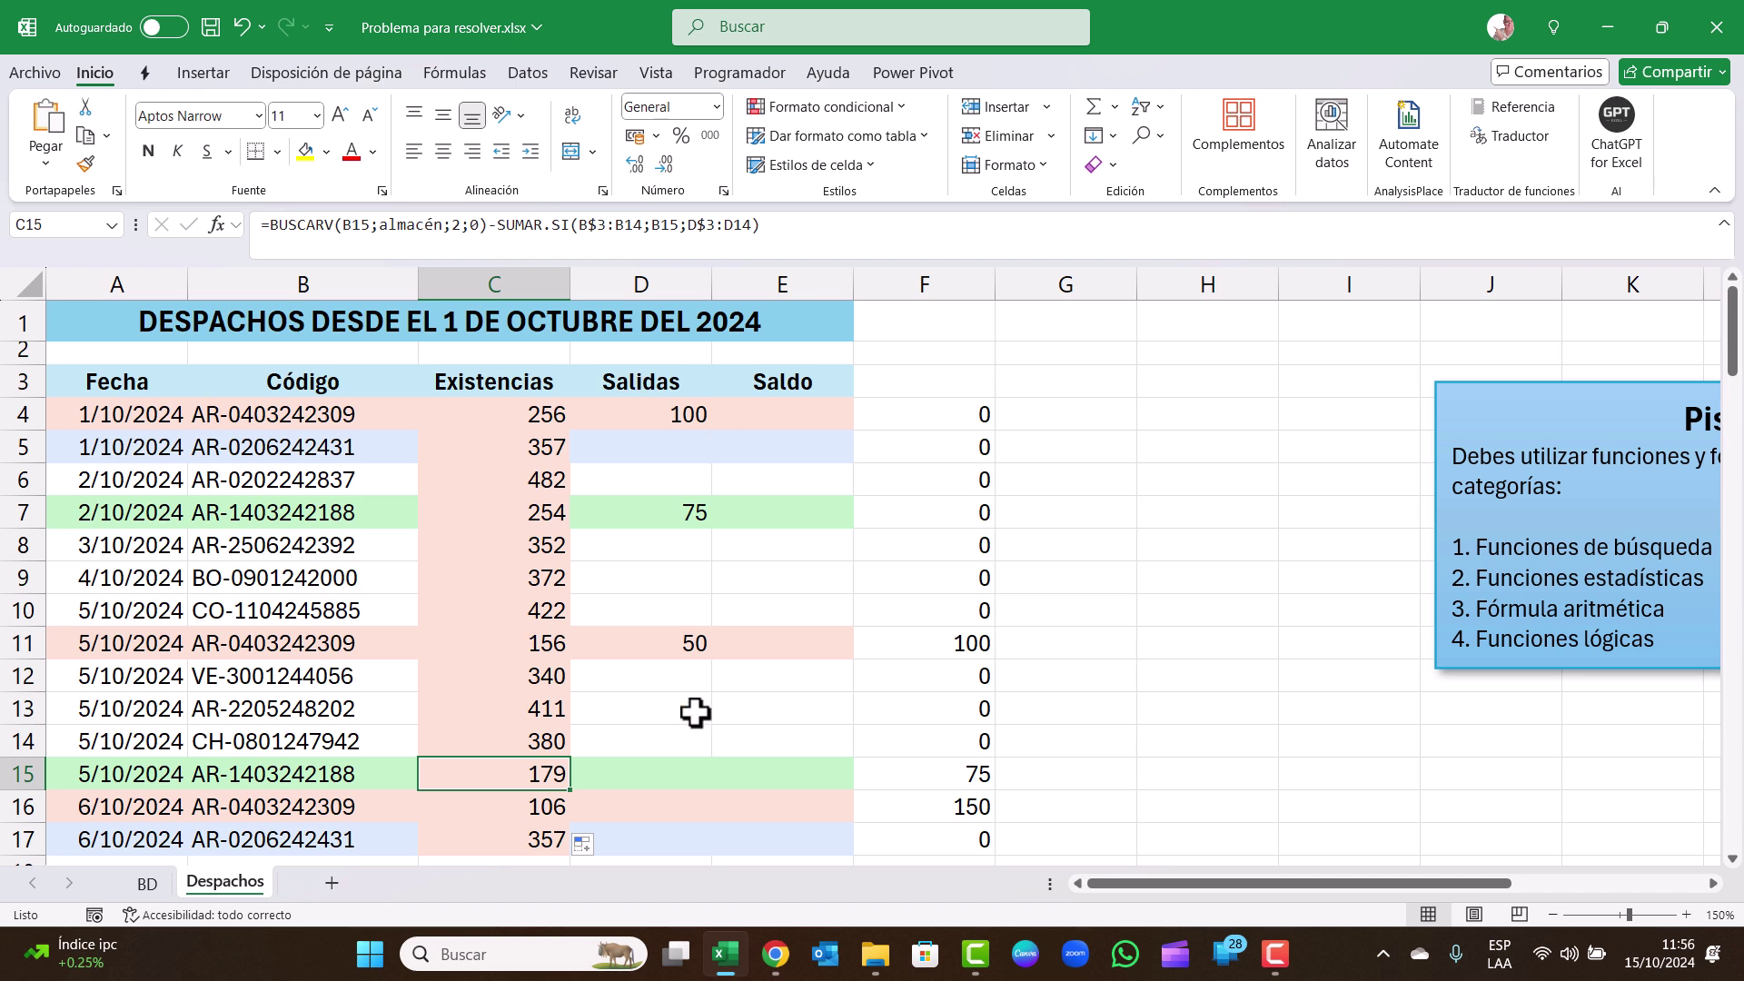
left_click(938, 416)
Clear helper column F, then enter =C4-D4 in E4 and fill it down to E17
left_click_drag(937, 416, 915, 837)
key("Delete")
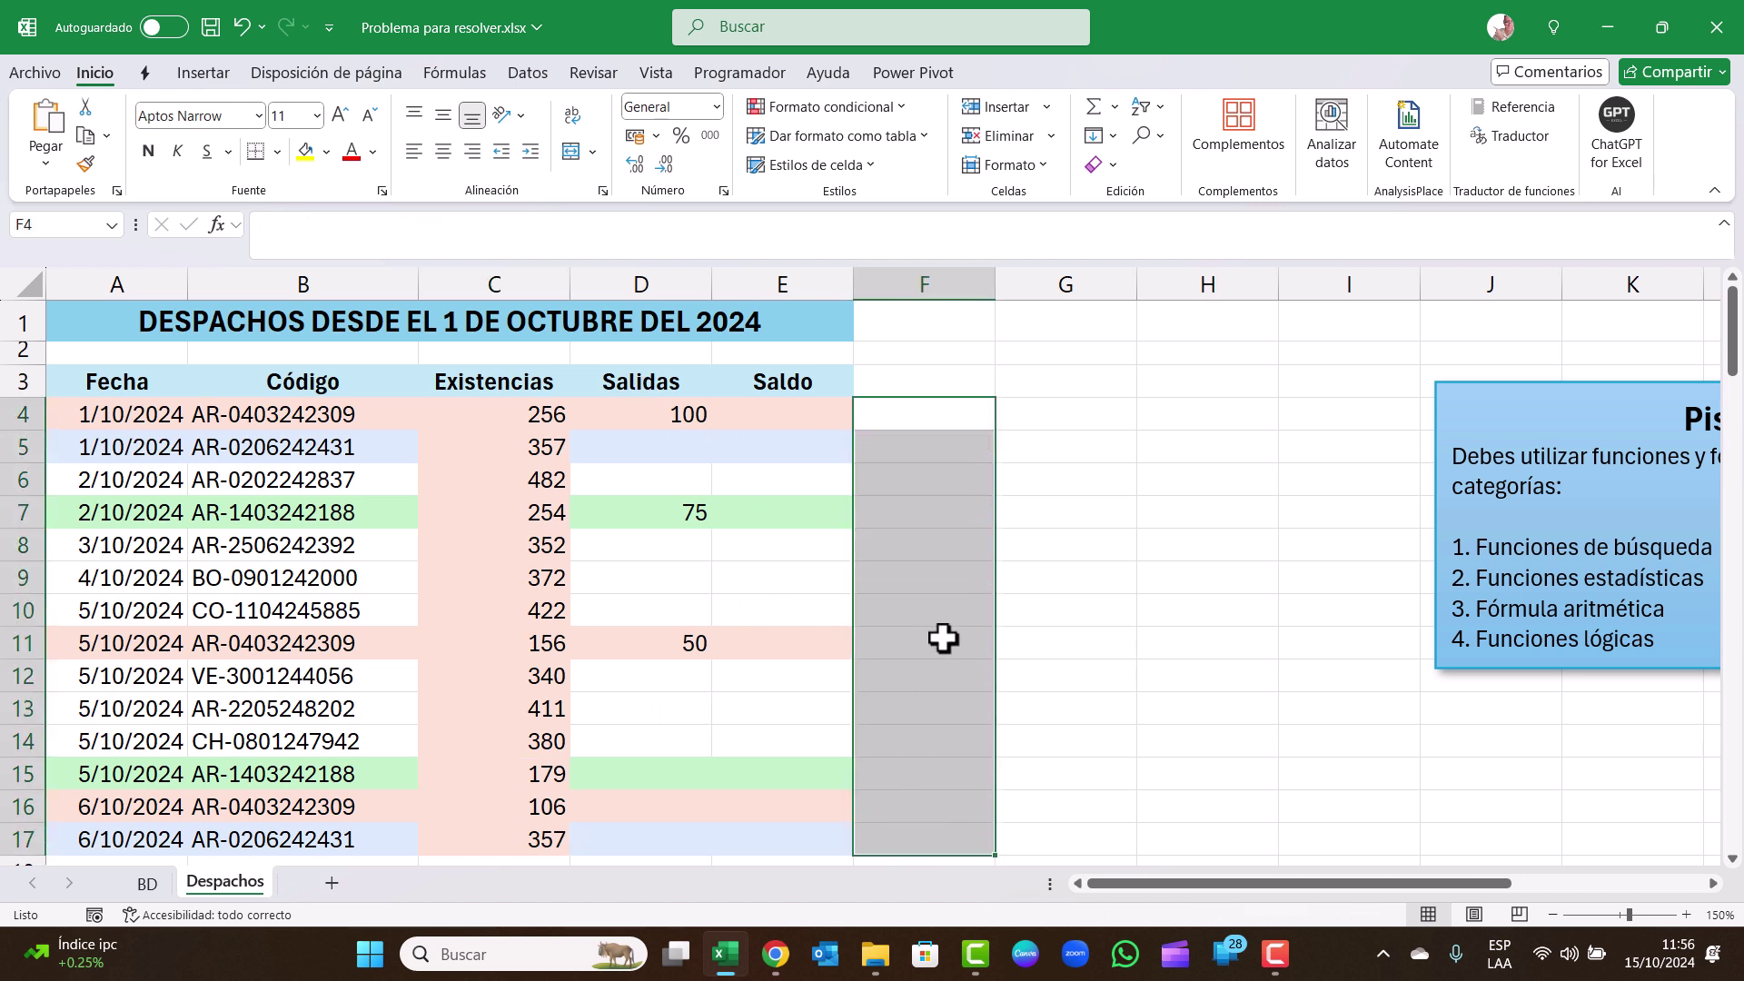
left_click(778, 416)
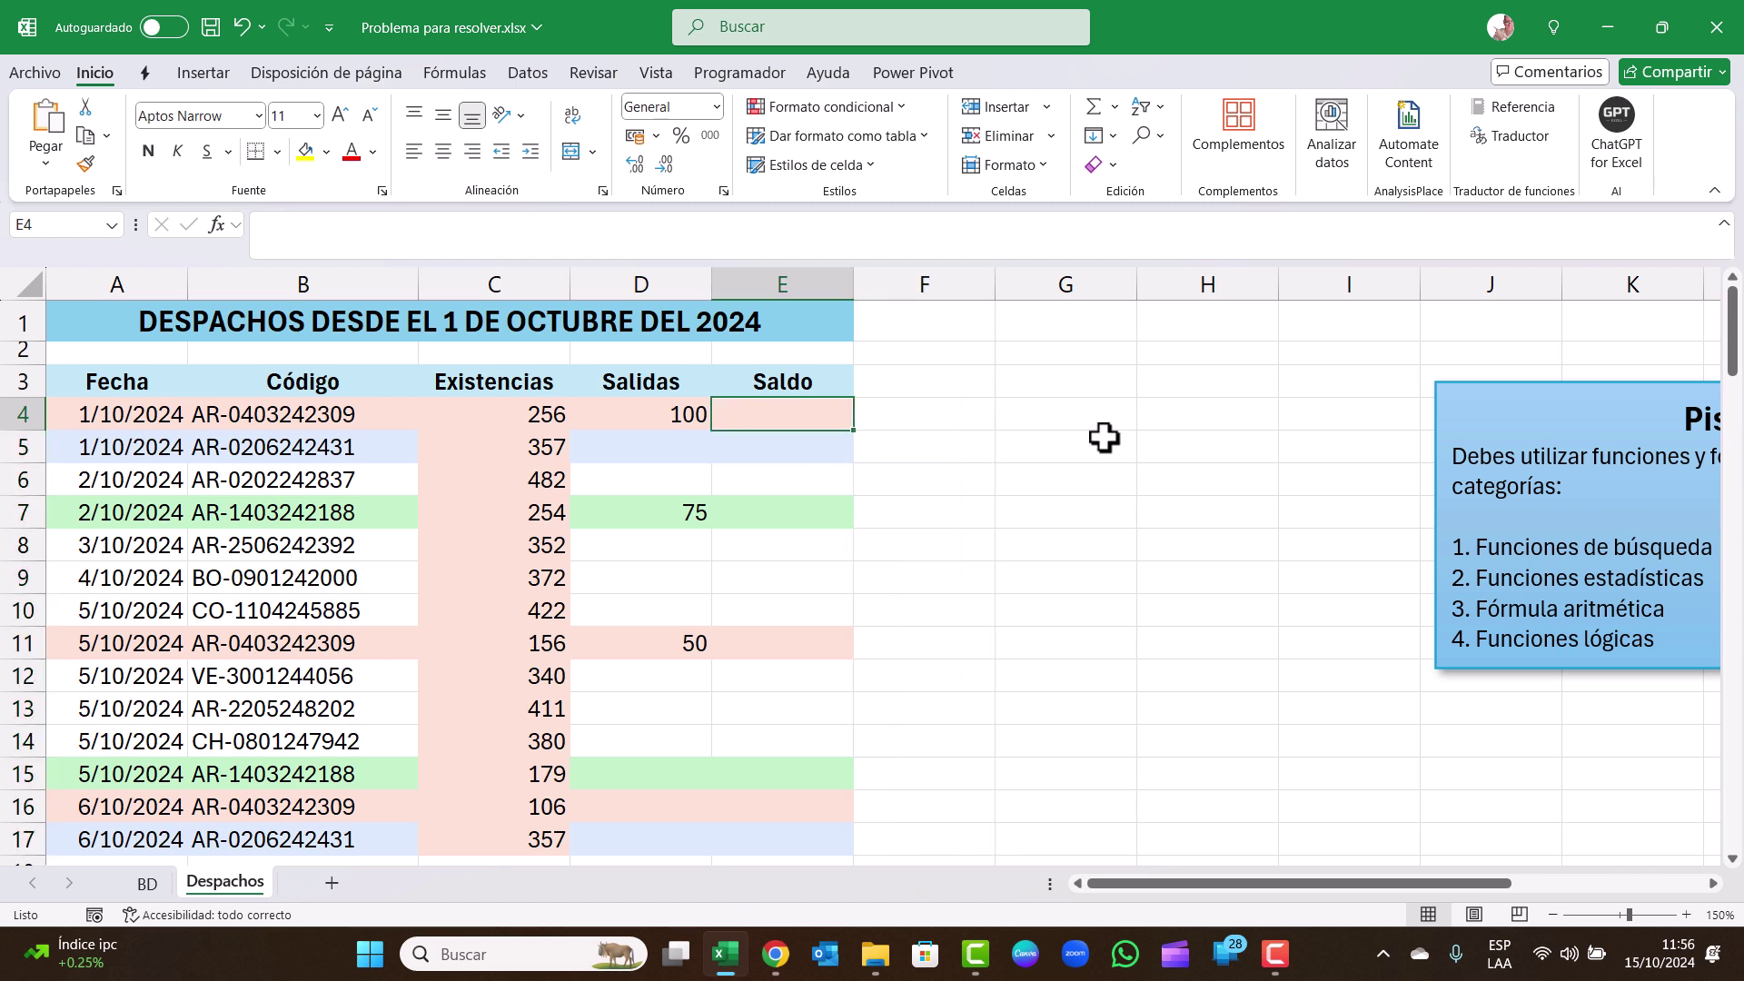
type("=")
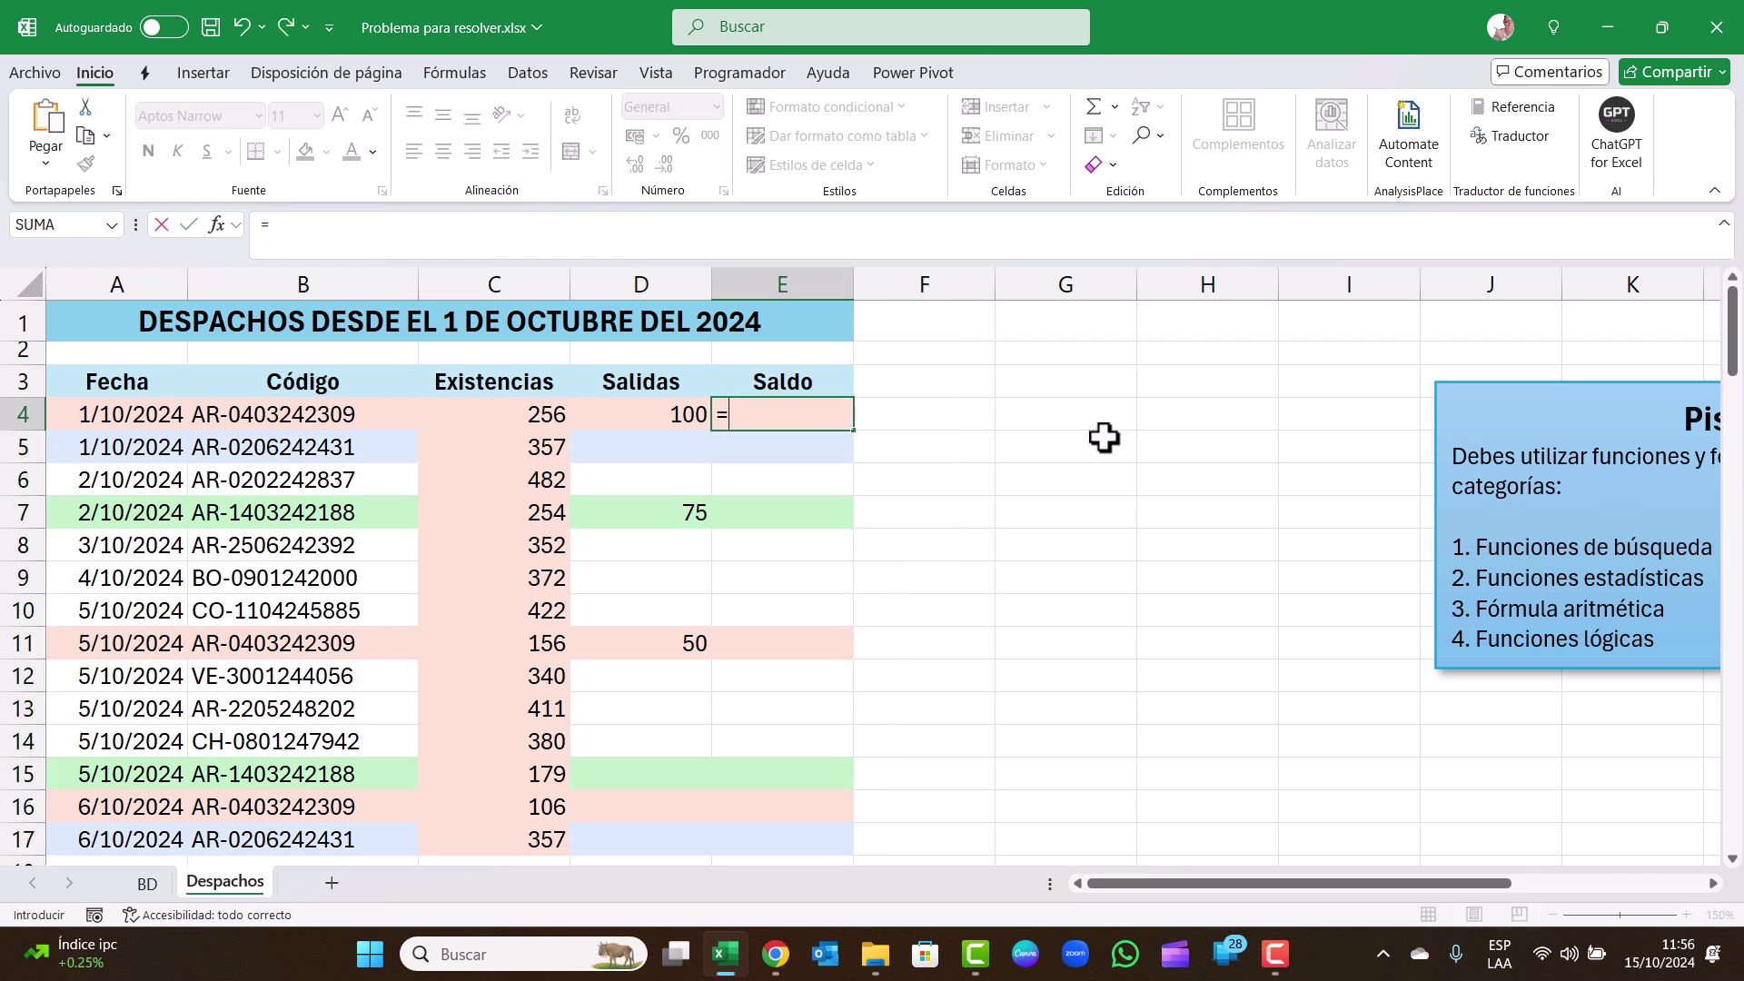
left_click(534, 417)
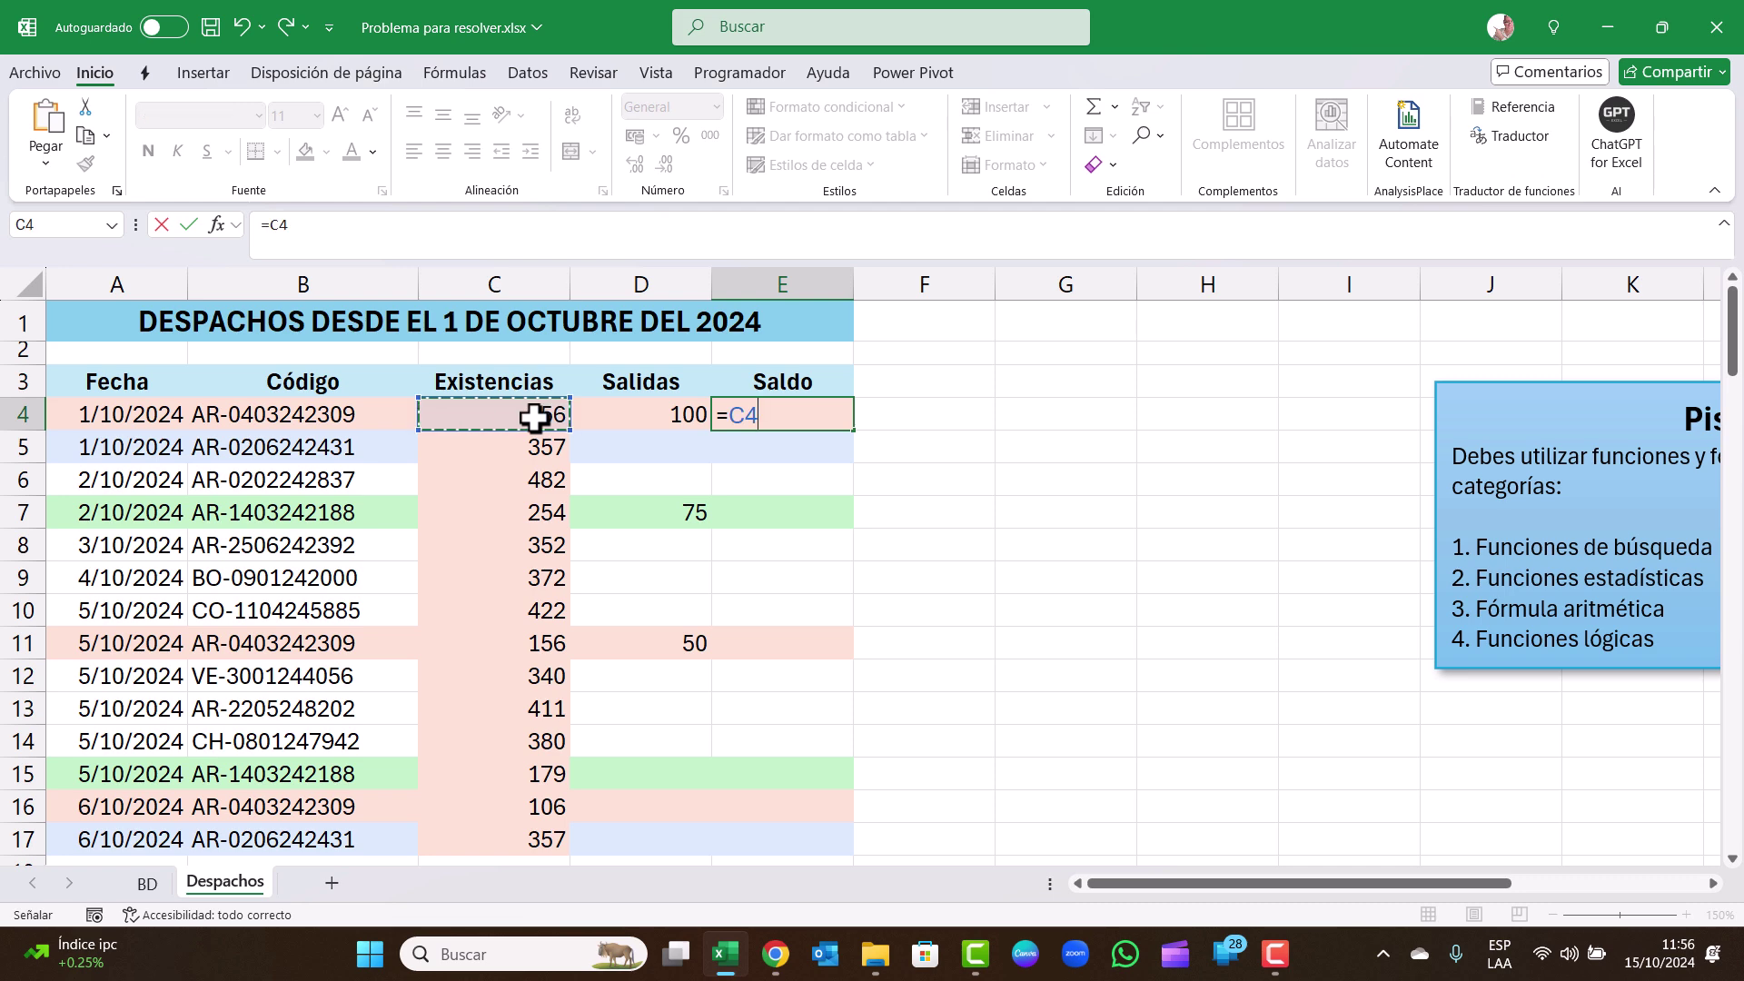
type("-")
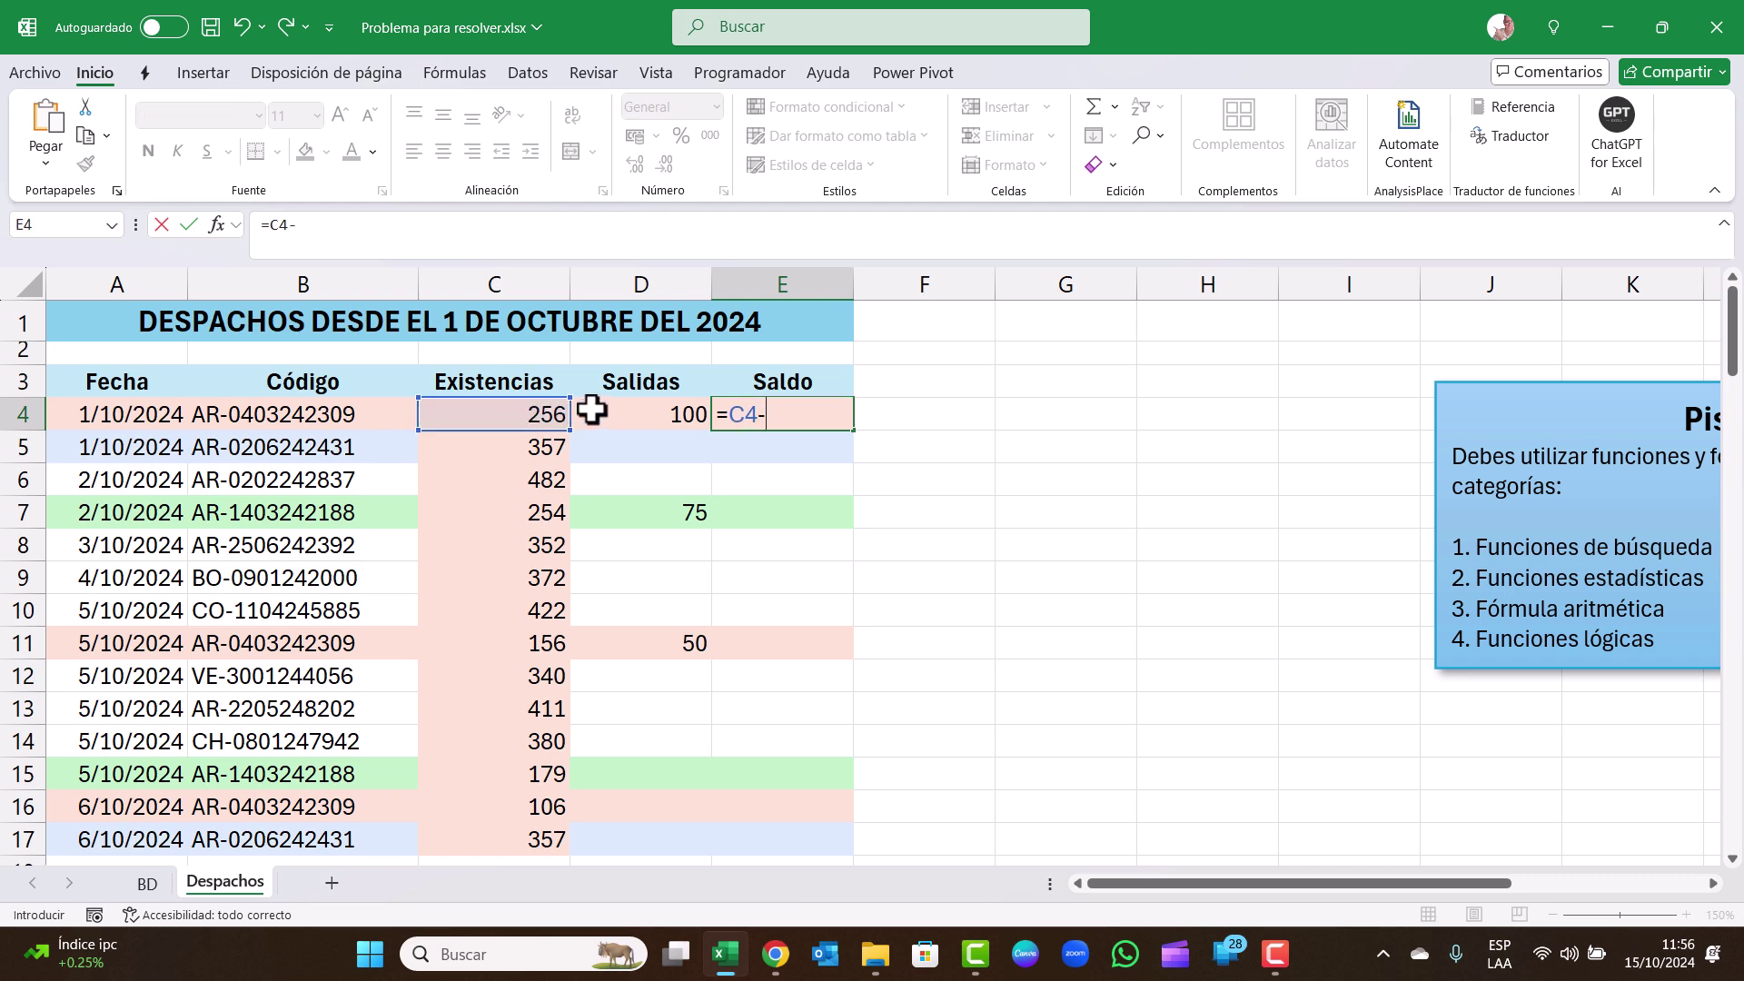
left_click(647, 414)
key("Return")
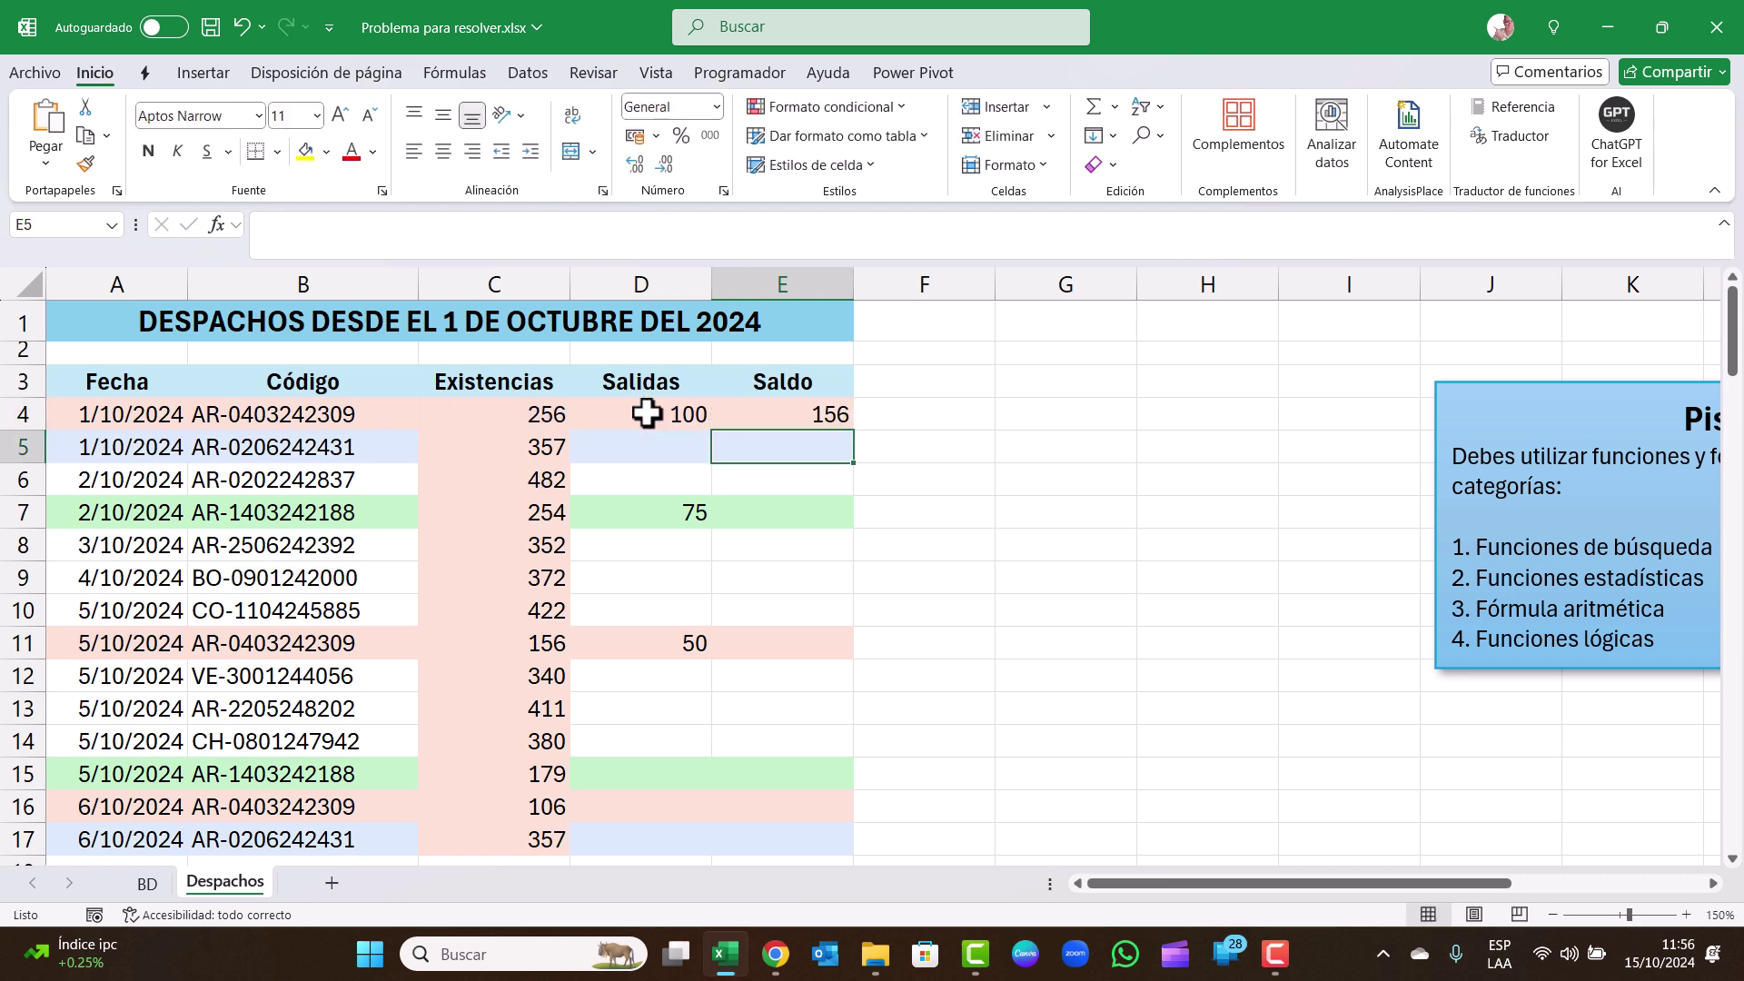
left_click(760, 417)
left_click_drag(853, 428, 813, 852)
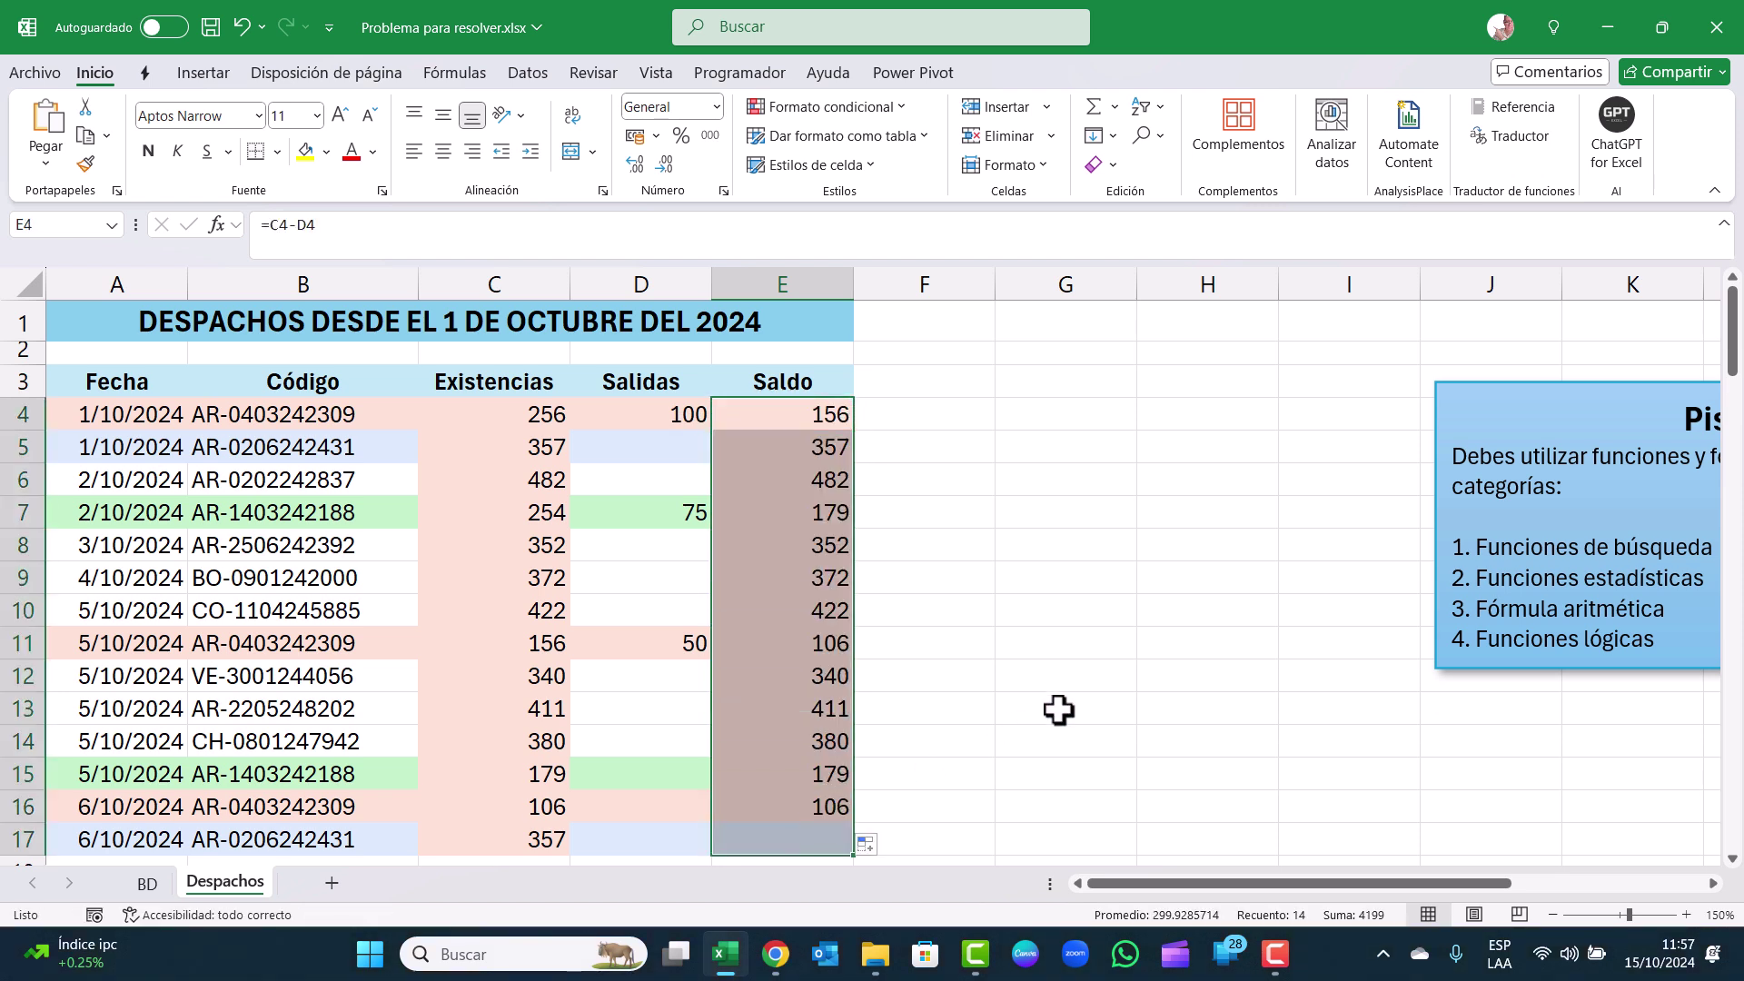
left_click(100, 415)
Remove the fill colour from the dispatch range A4:E17
left_click_drag(209, 427, 743, 666)
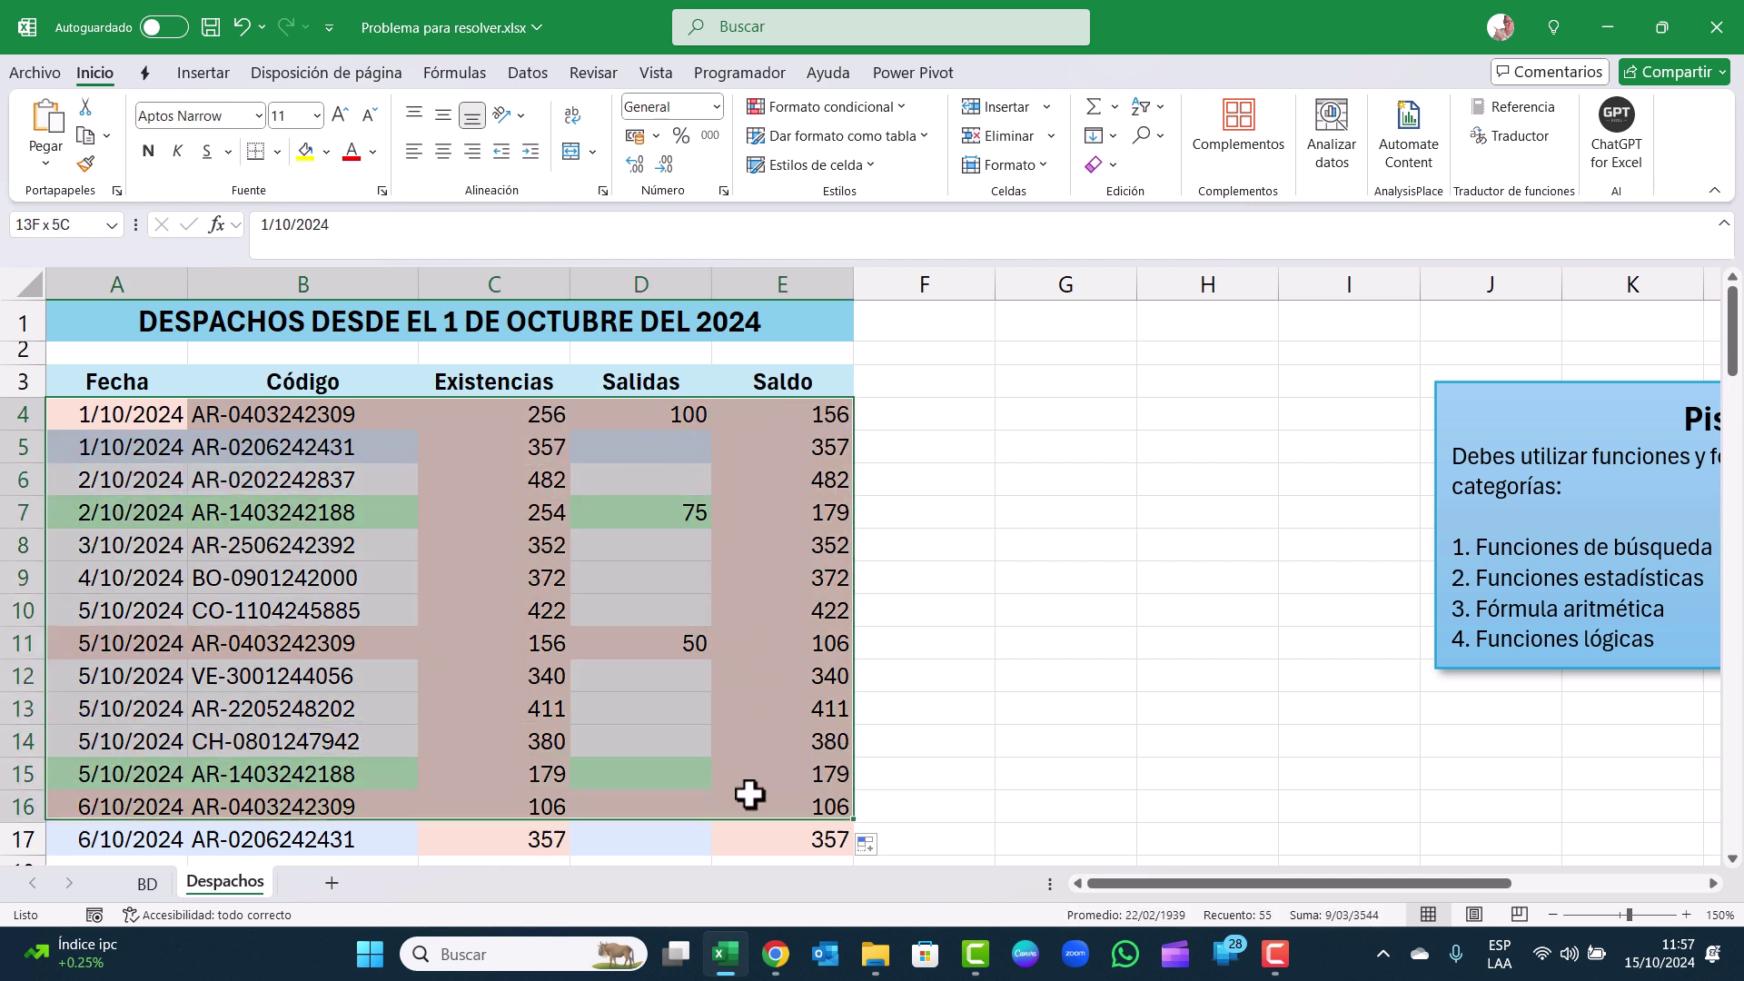
left_click_drag(743, 665, 760, 834)
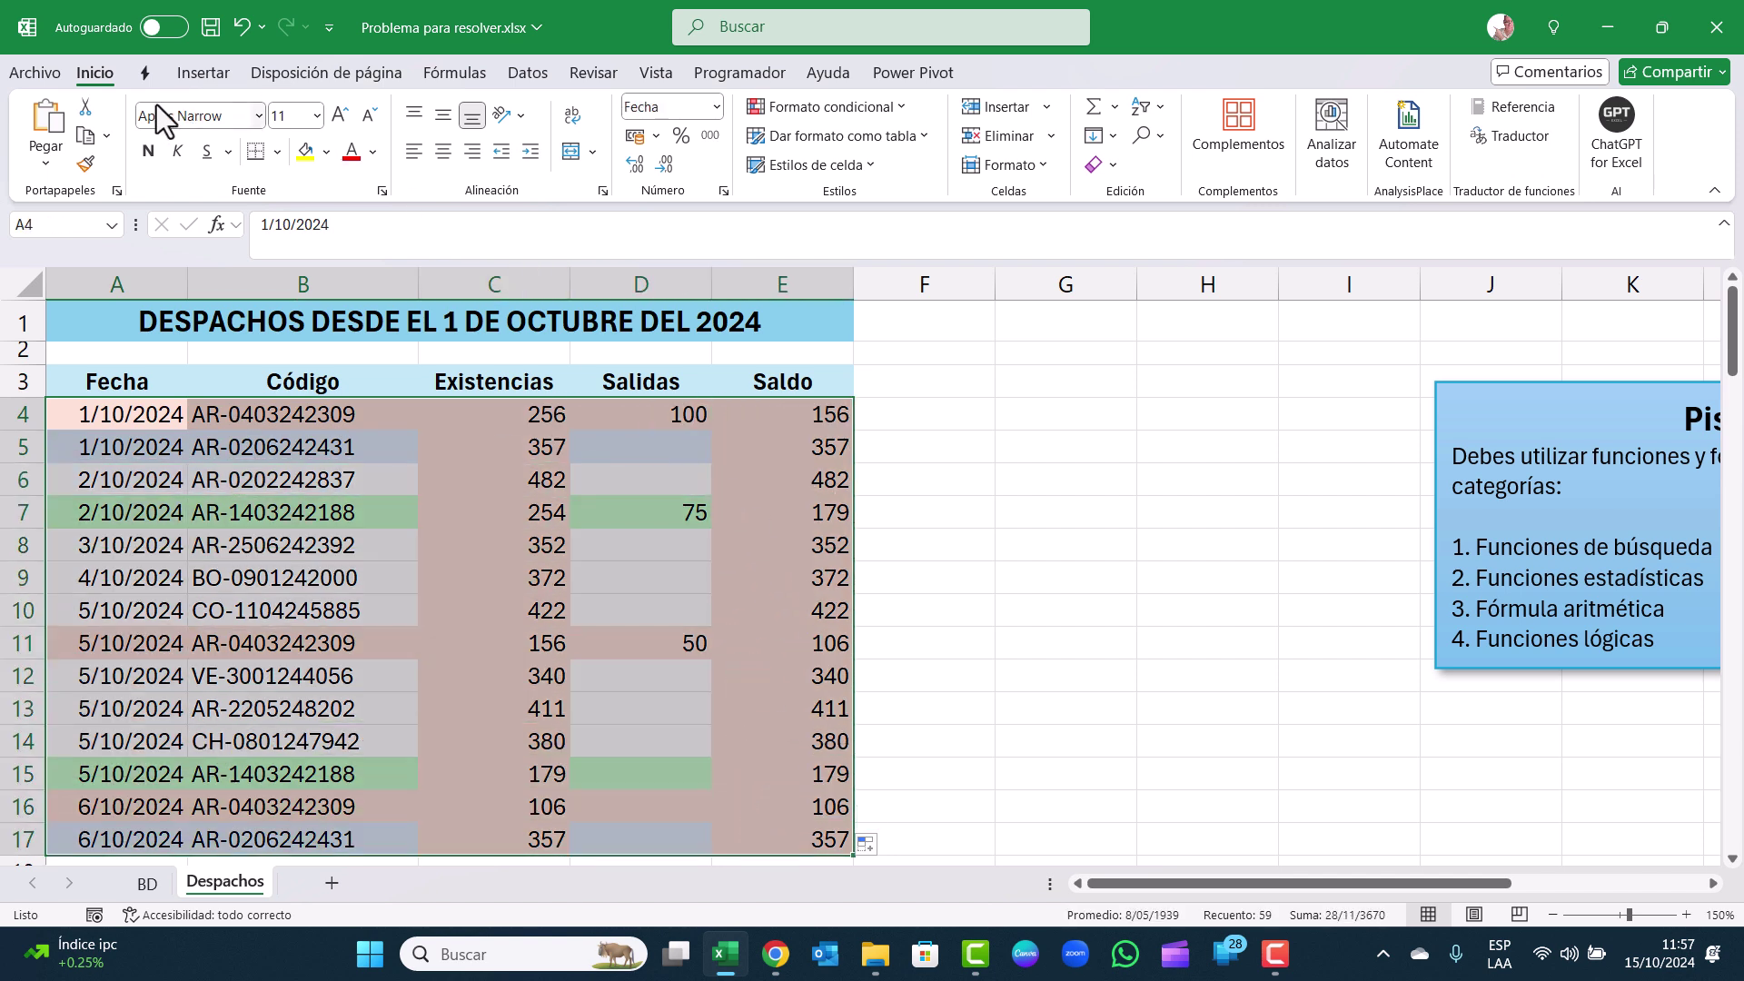
left_click(325, 154)
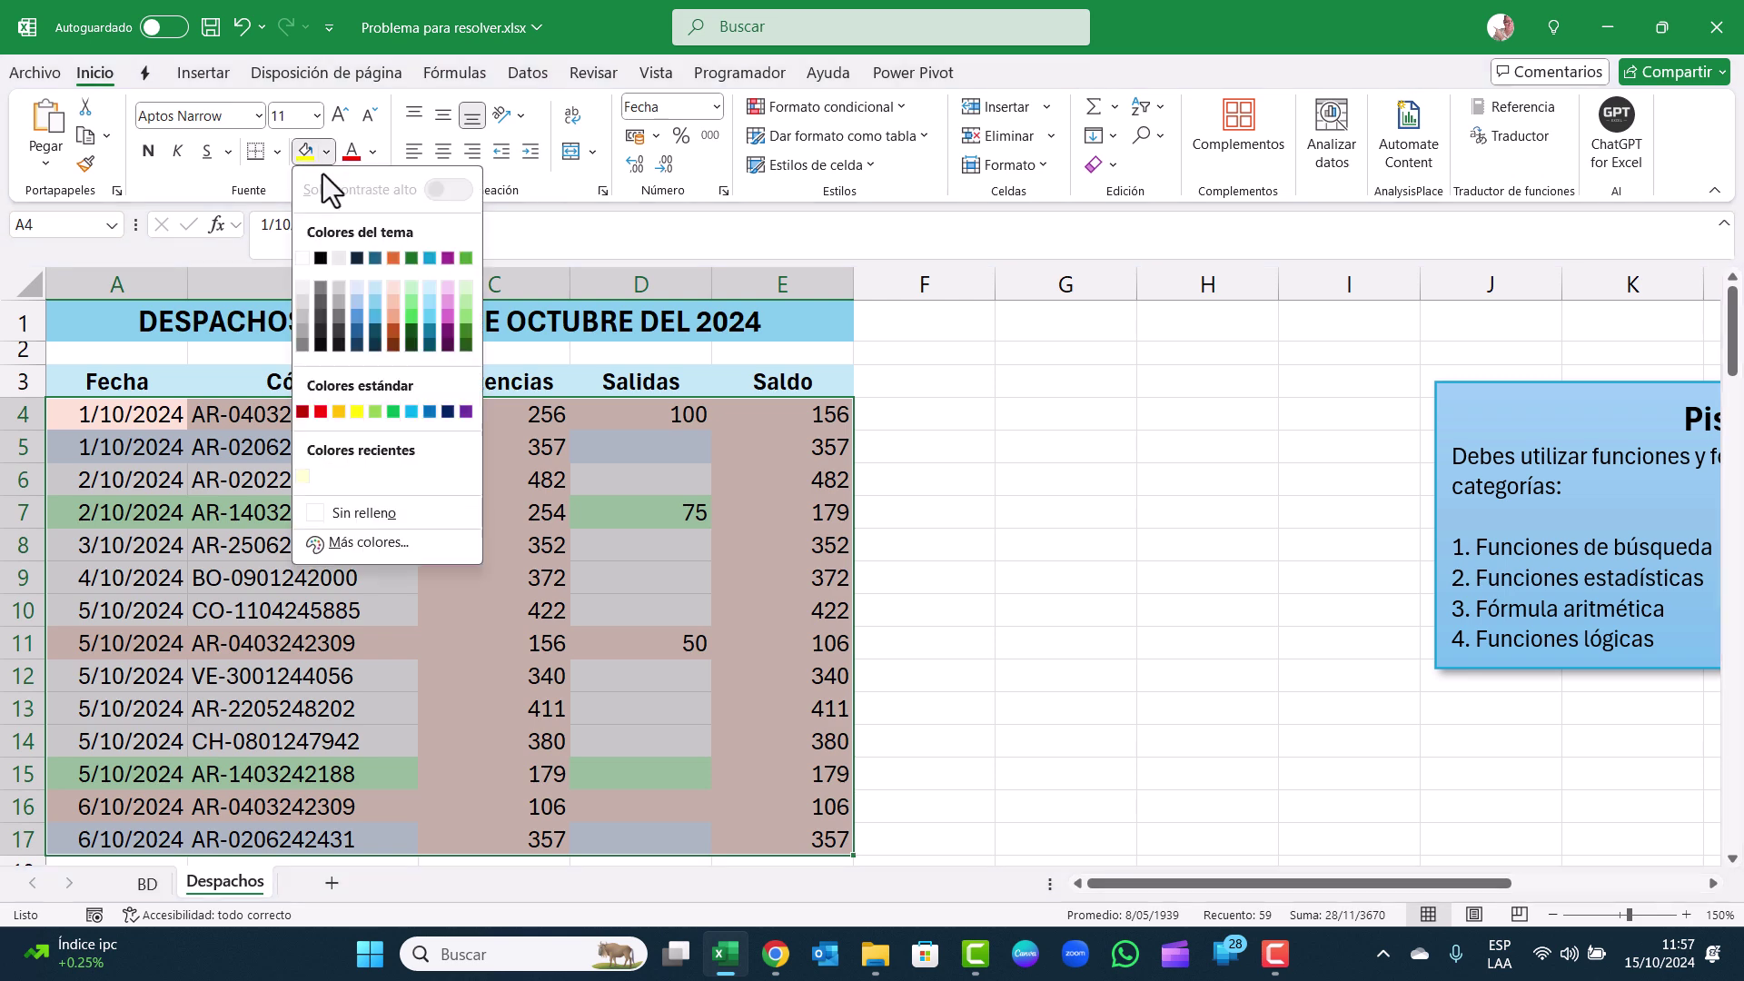
left_click(302, 258)
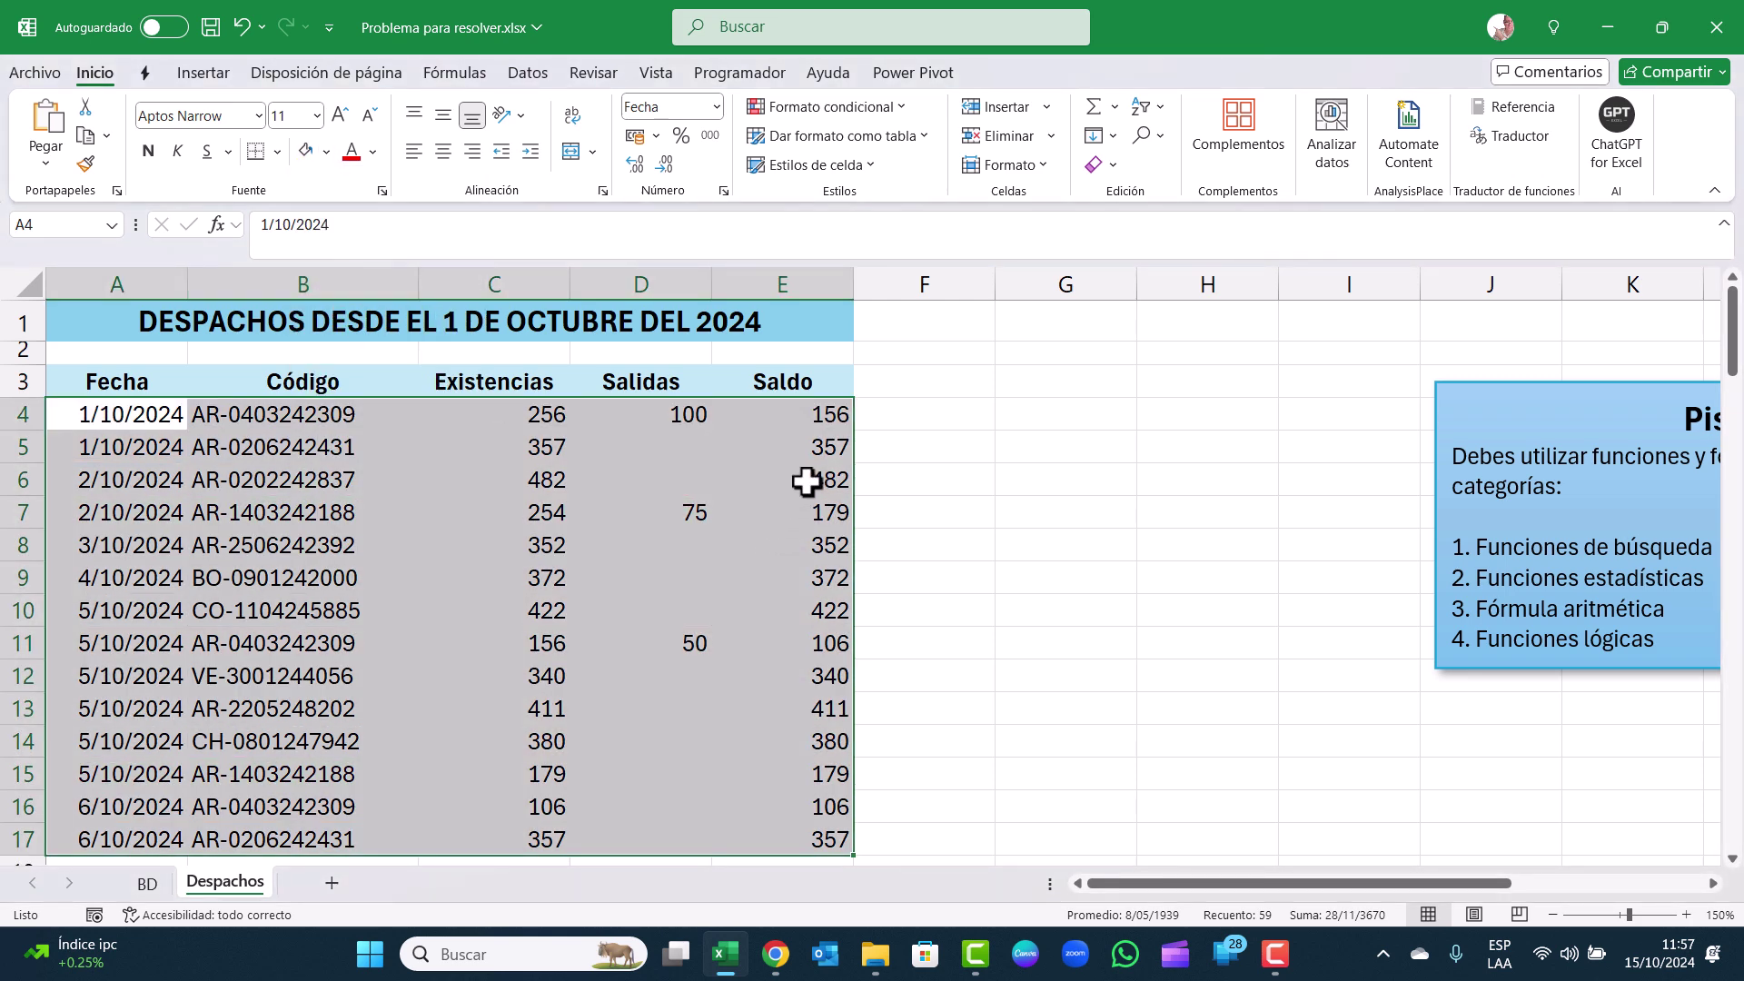
left_click(772, 467)
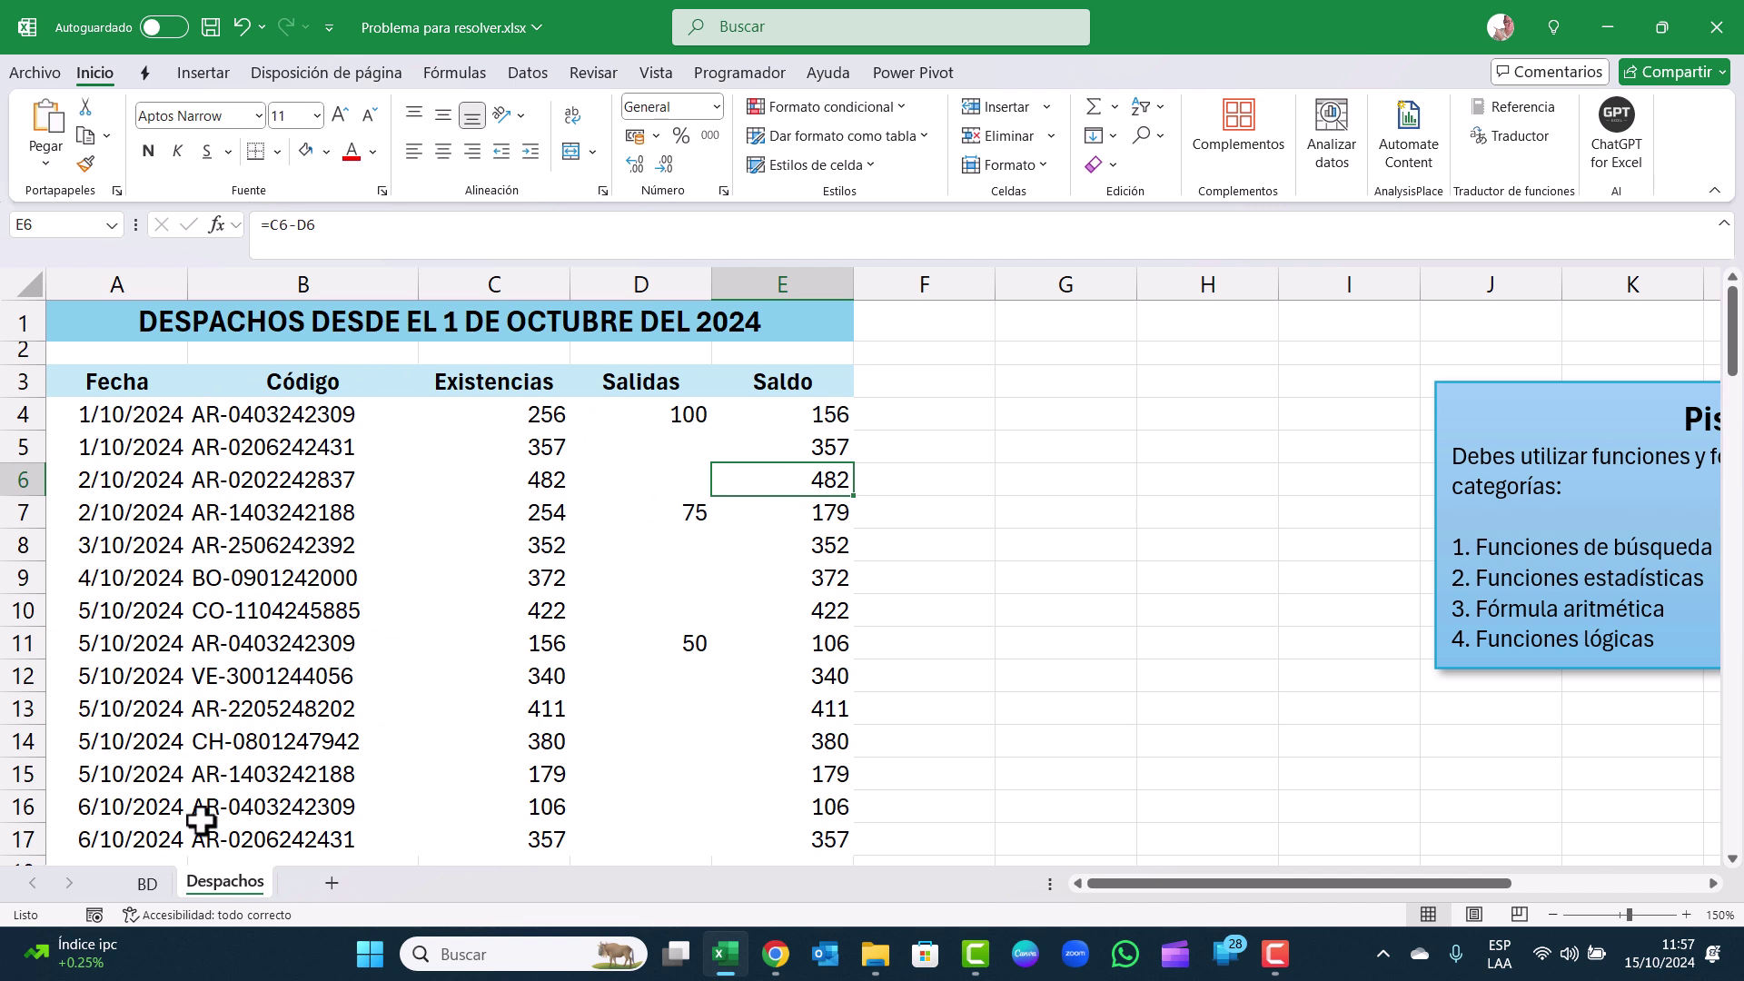
Convert the dispatch range A3:E17 into an Excel table with headers
left_click(274, 645)
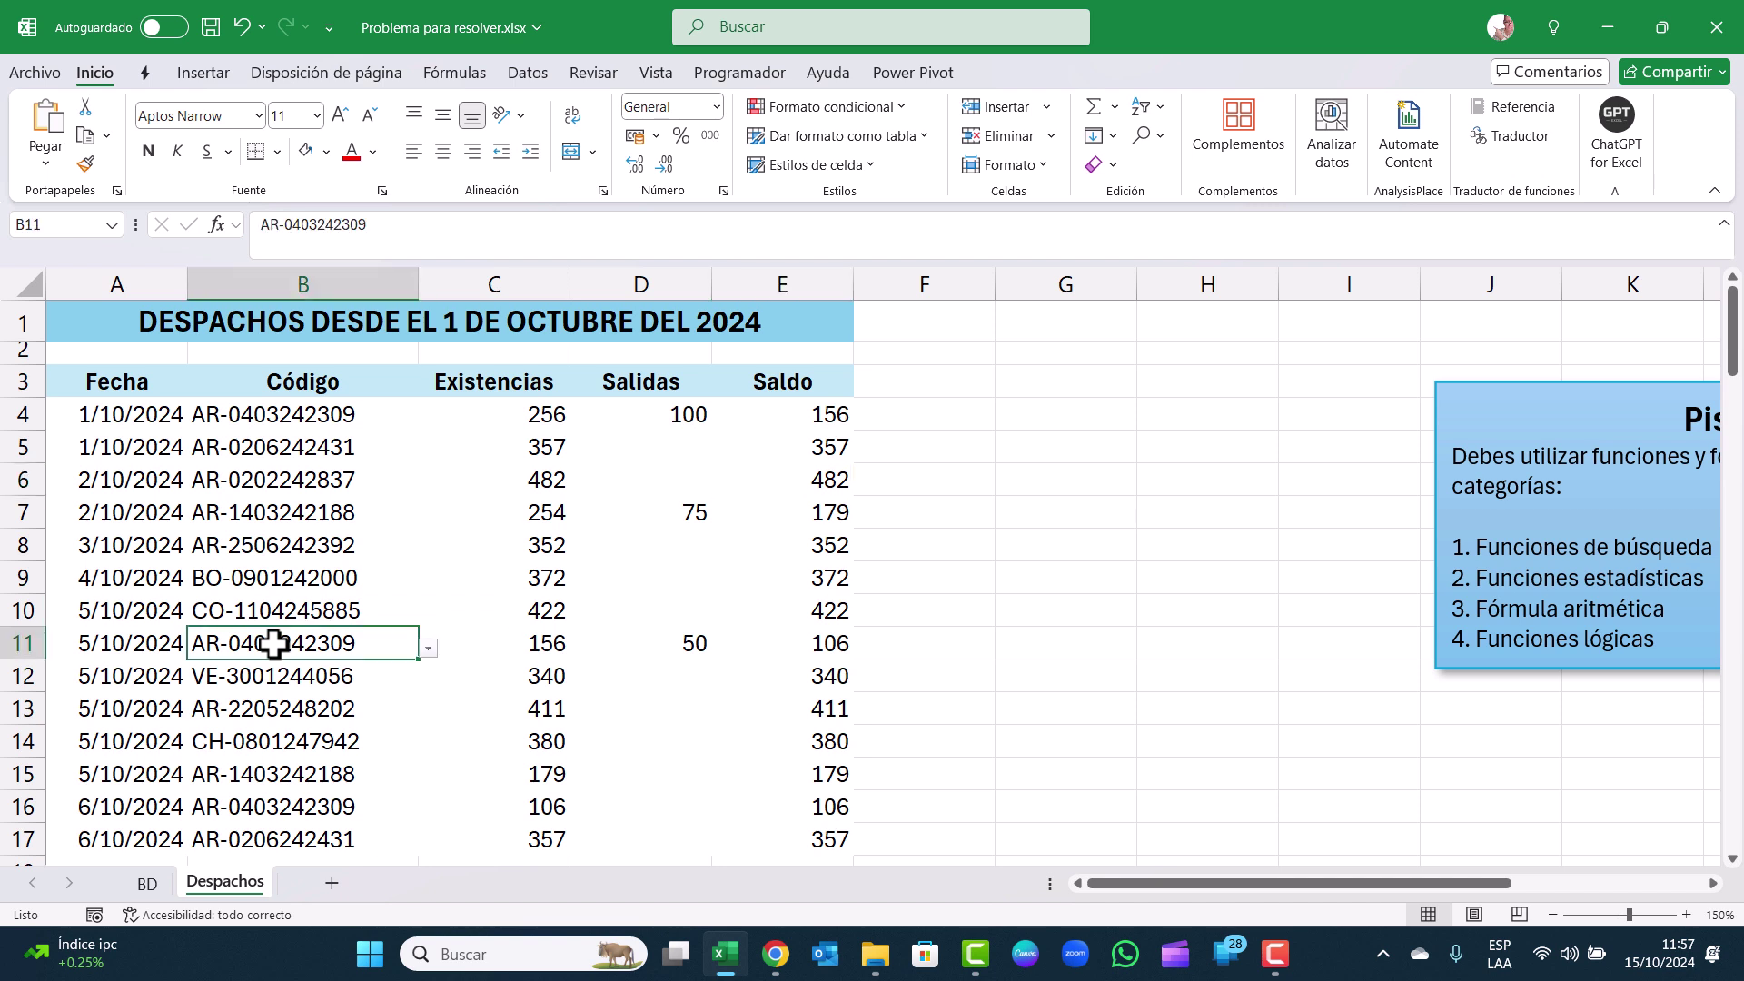
key("ctrl+t")
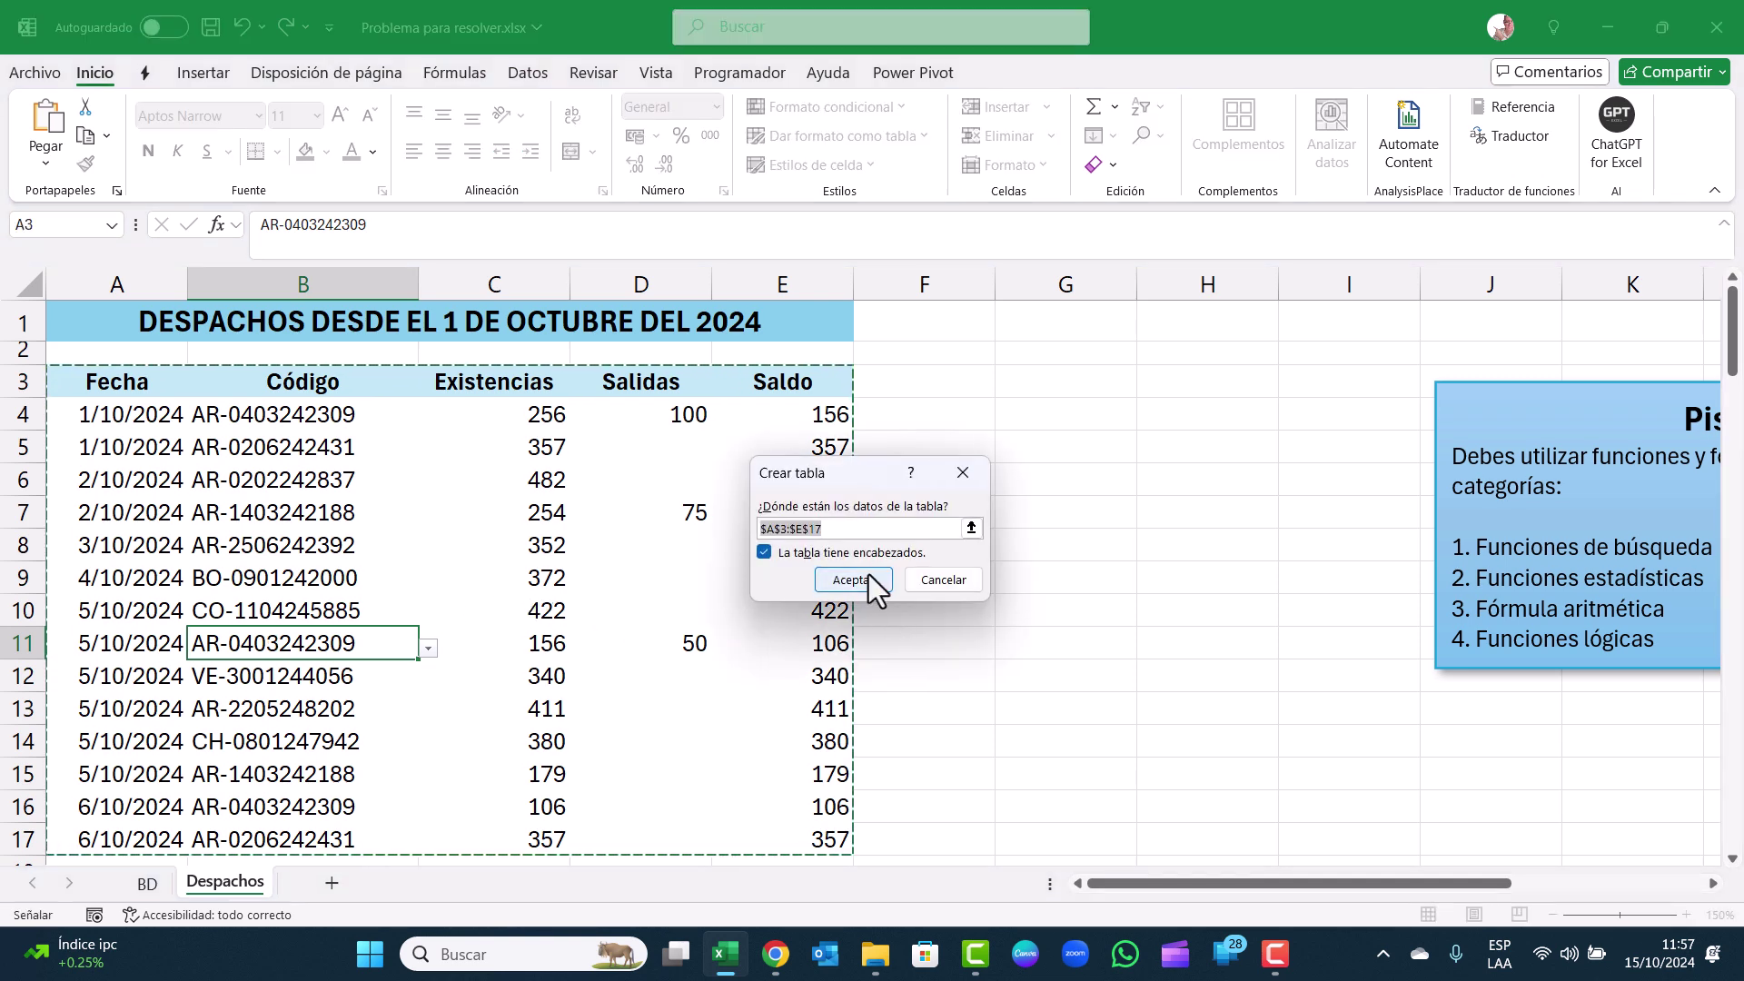
left_click(864, 580)
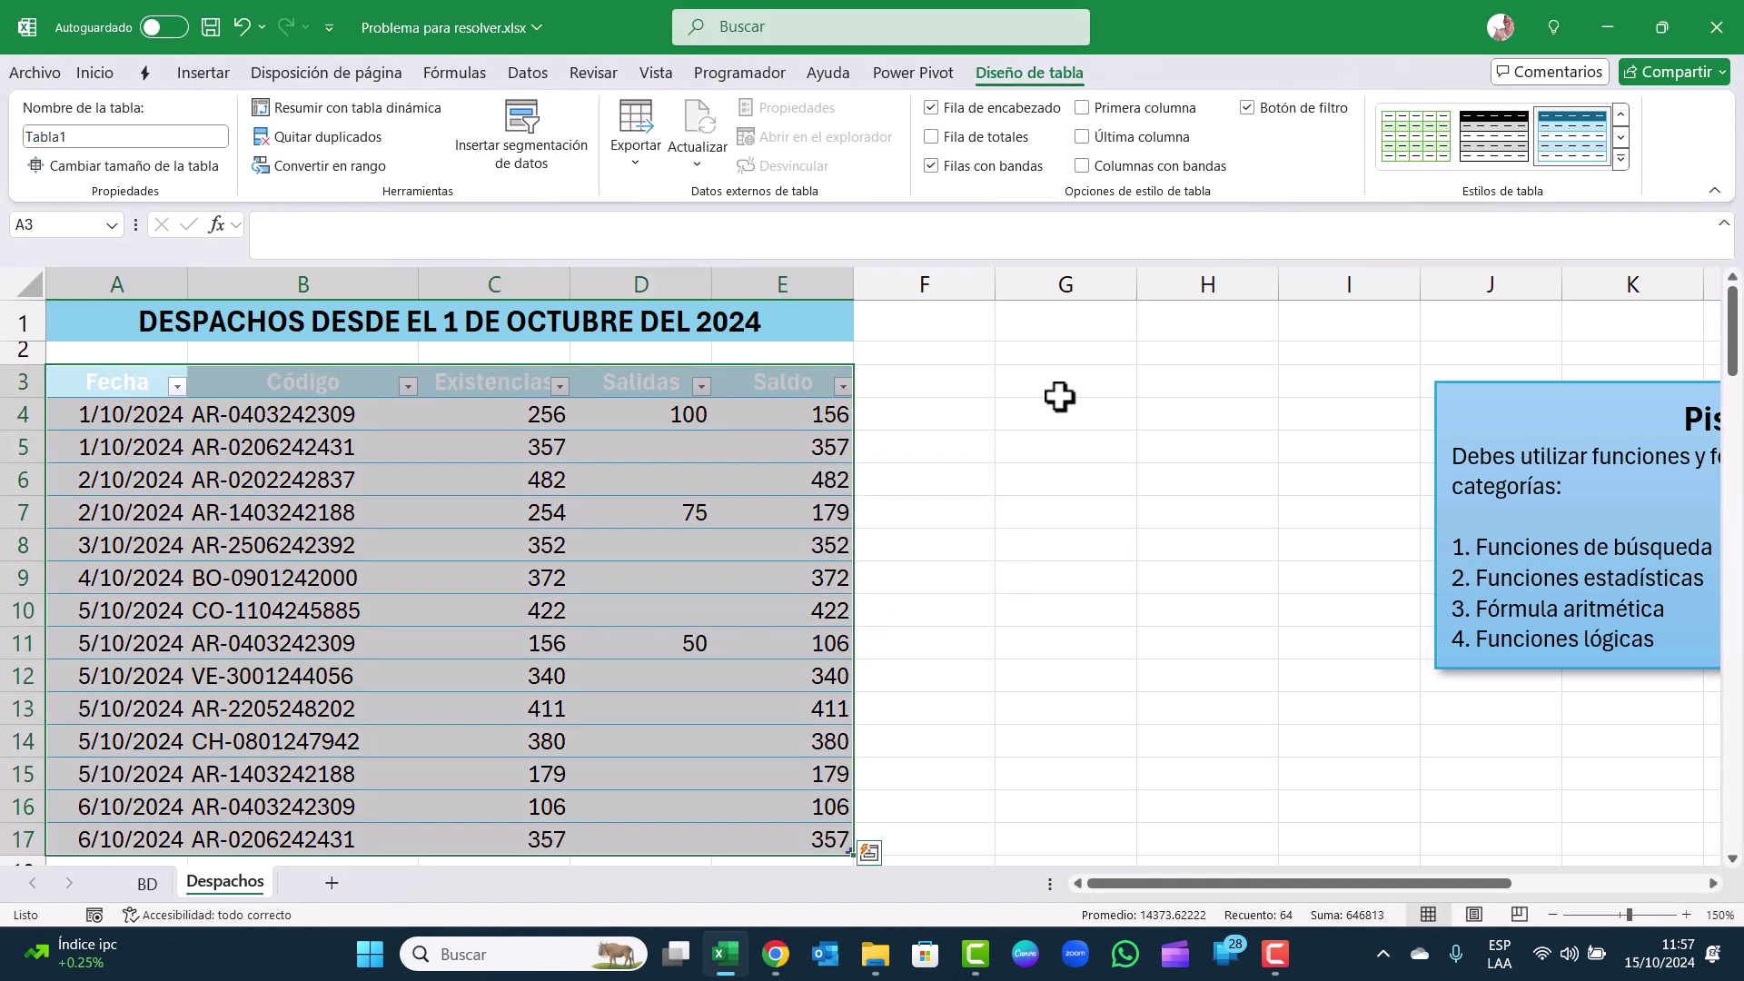
Apply the first light table style and hide the header filter buttons
left_click(1621, 161)
left_click(1219, 162)
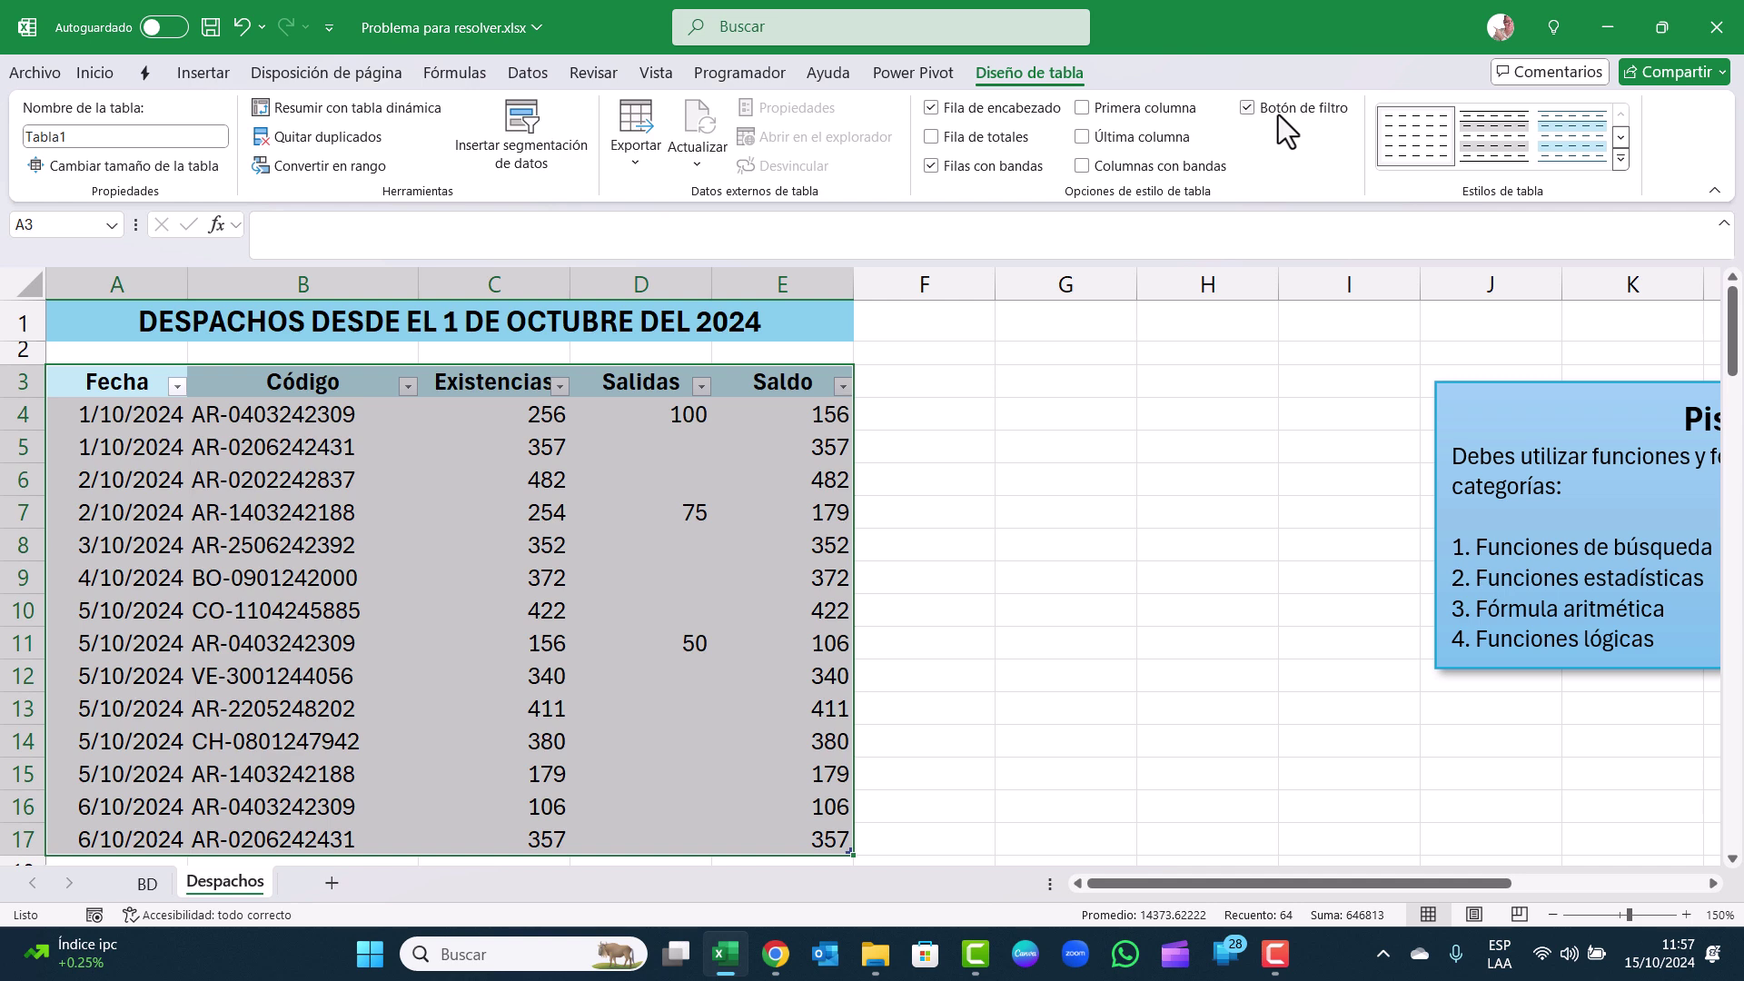
left_click(1278, 115)
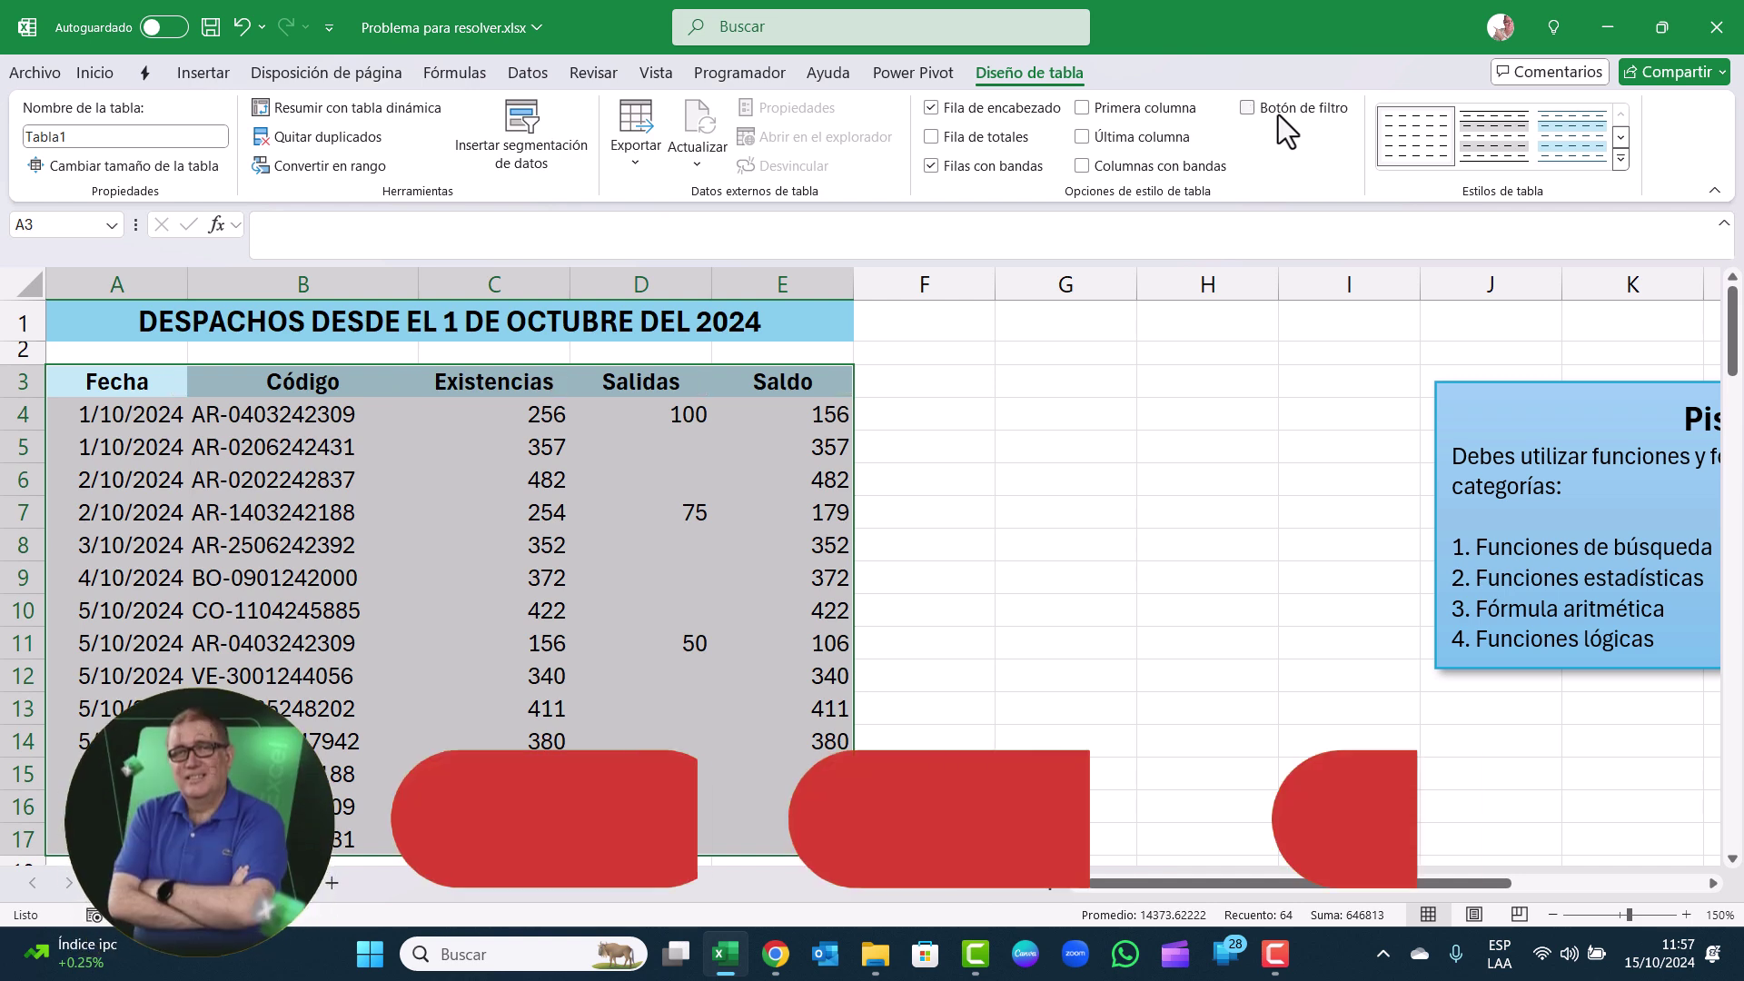
left_click(265, 452)
scroll(264, 451, "down", 1)
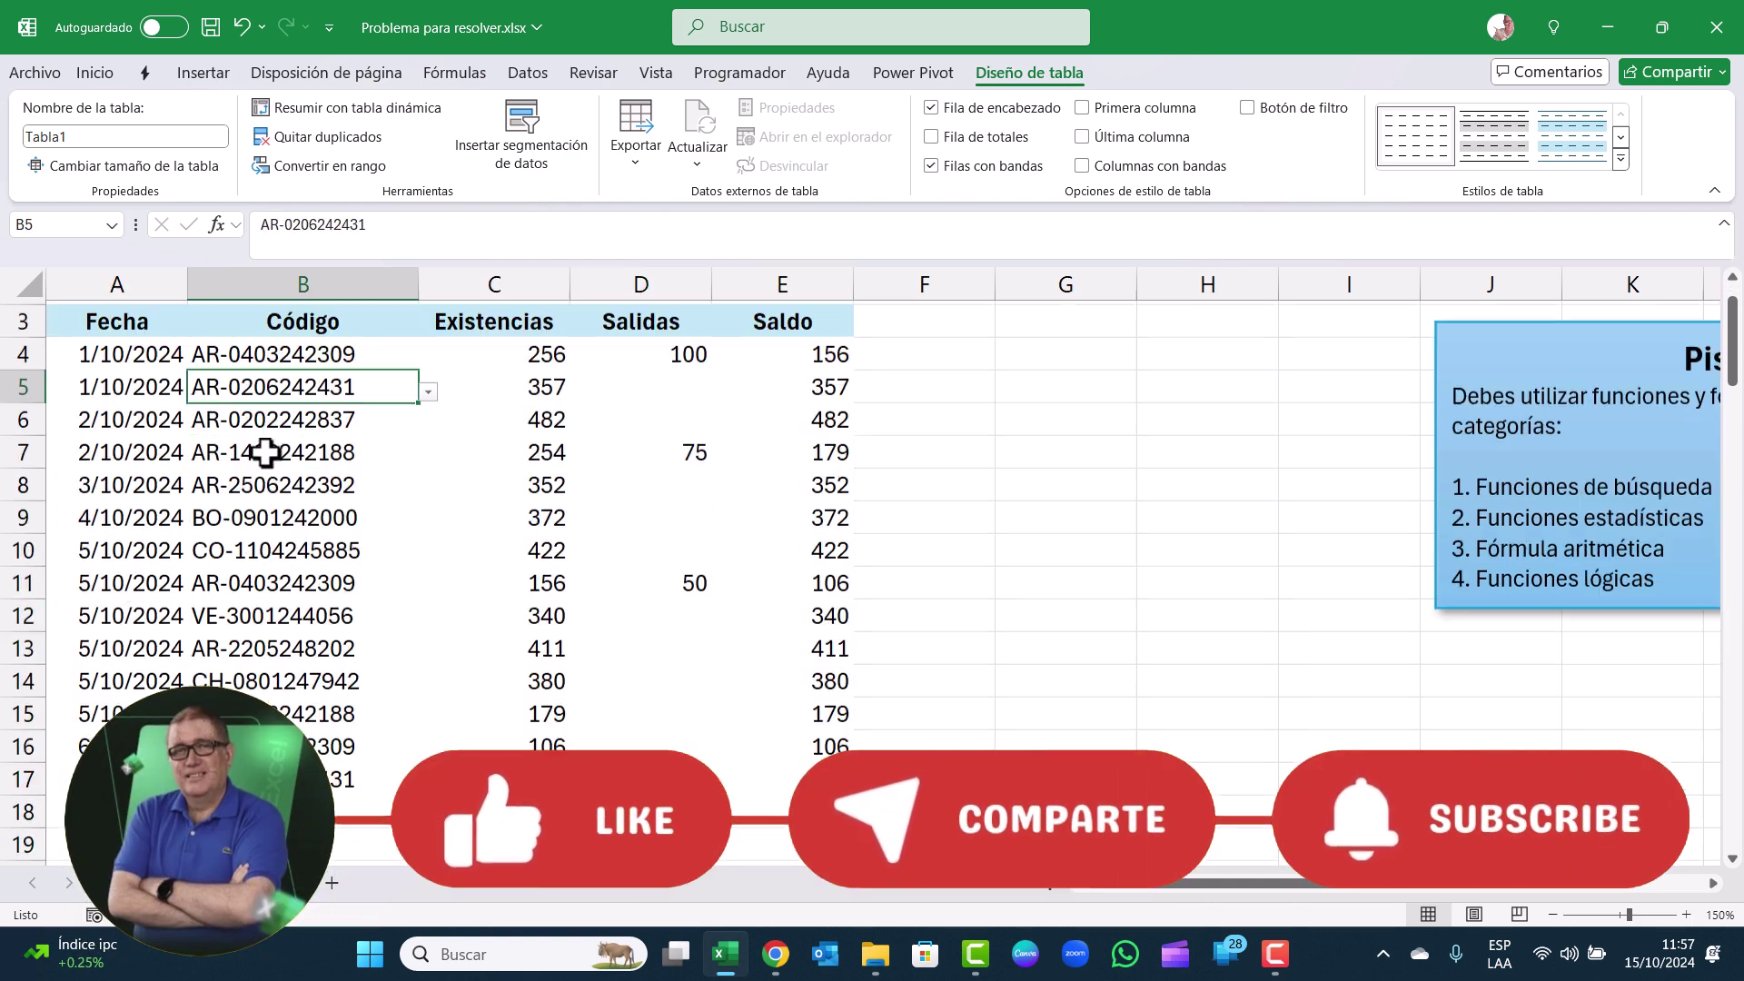
scroll(264, 452, "down", 2)
left_click(241, 672)
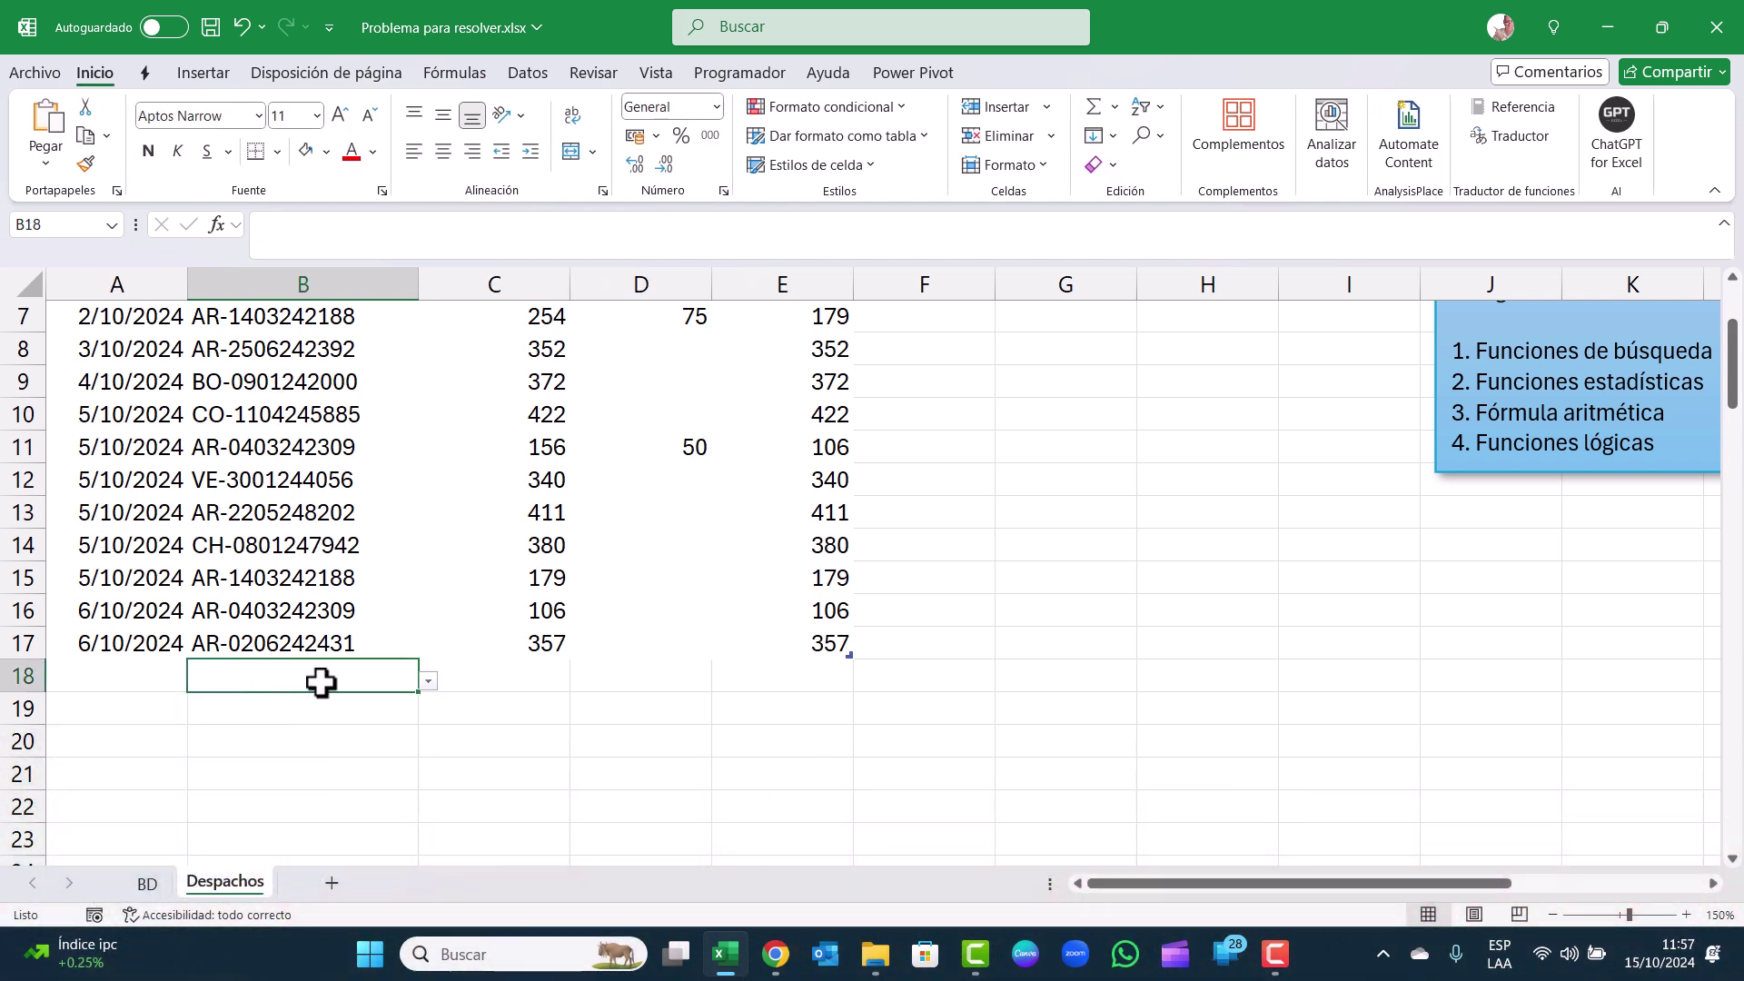
left_click(429, 679)
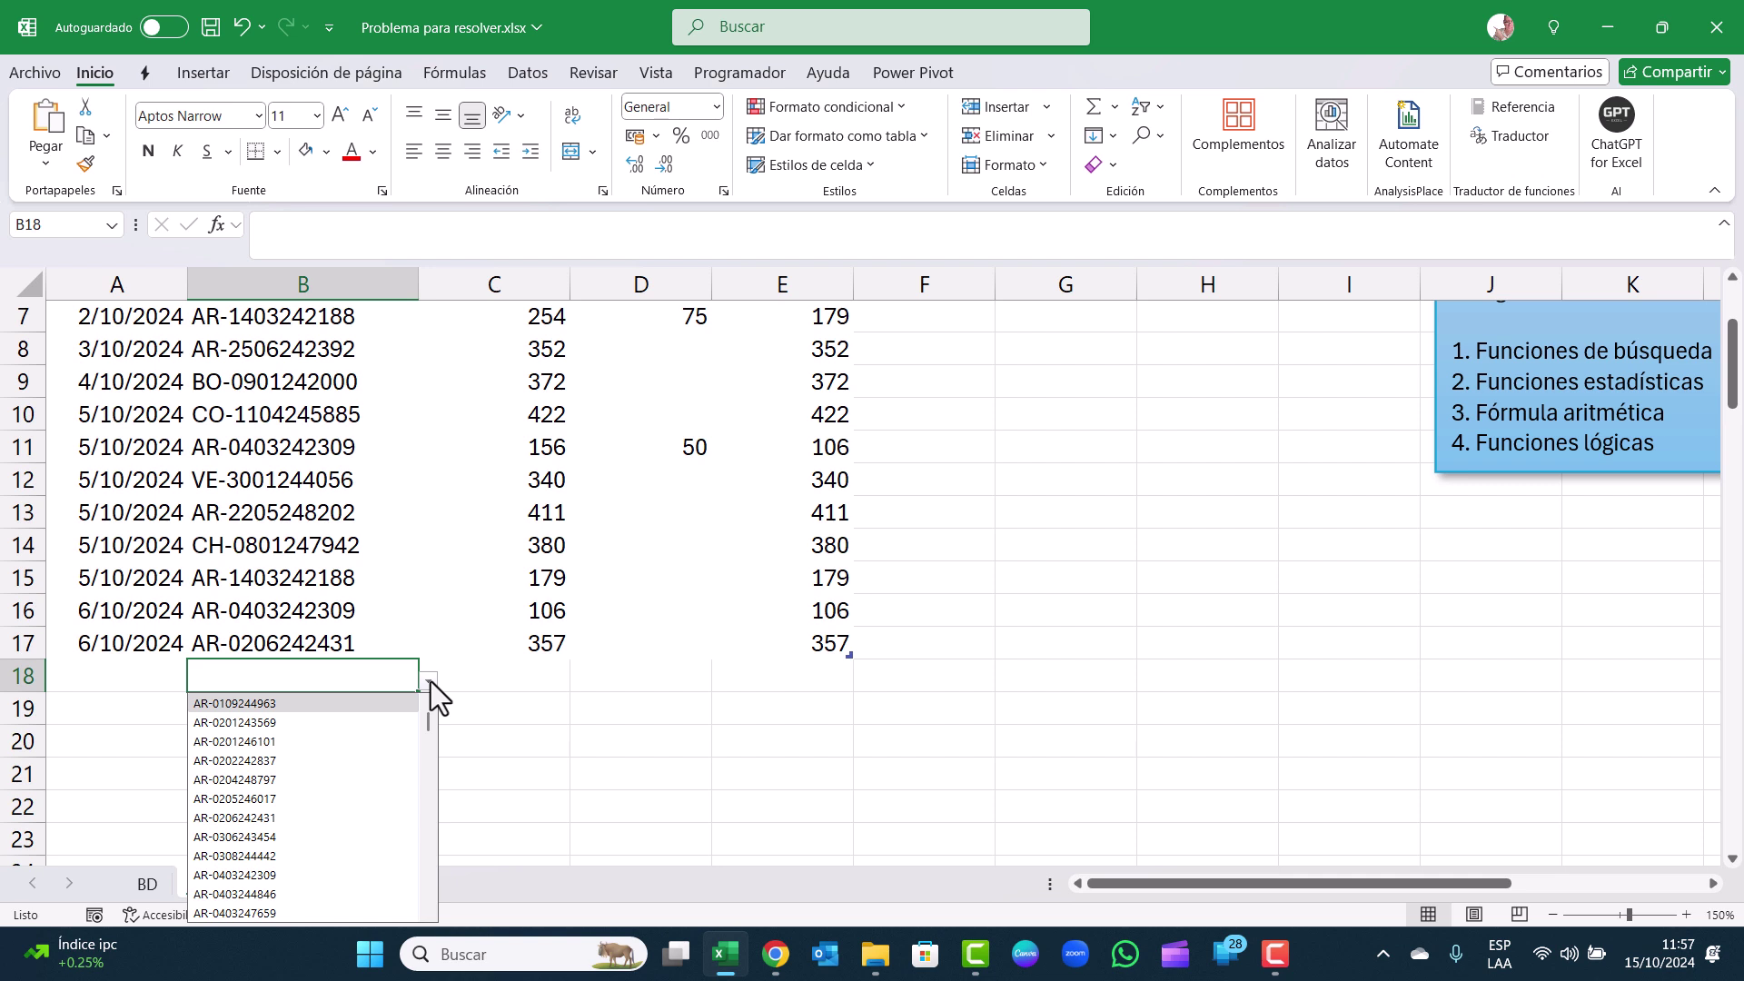
scroll(427, 849, "down", 3)
scroll(427, 848, "down", 3)
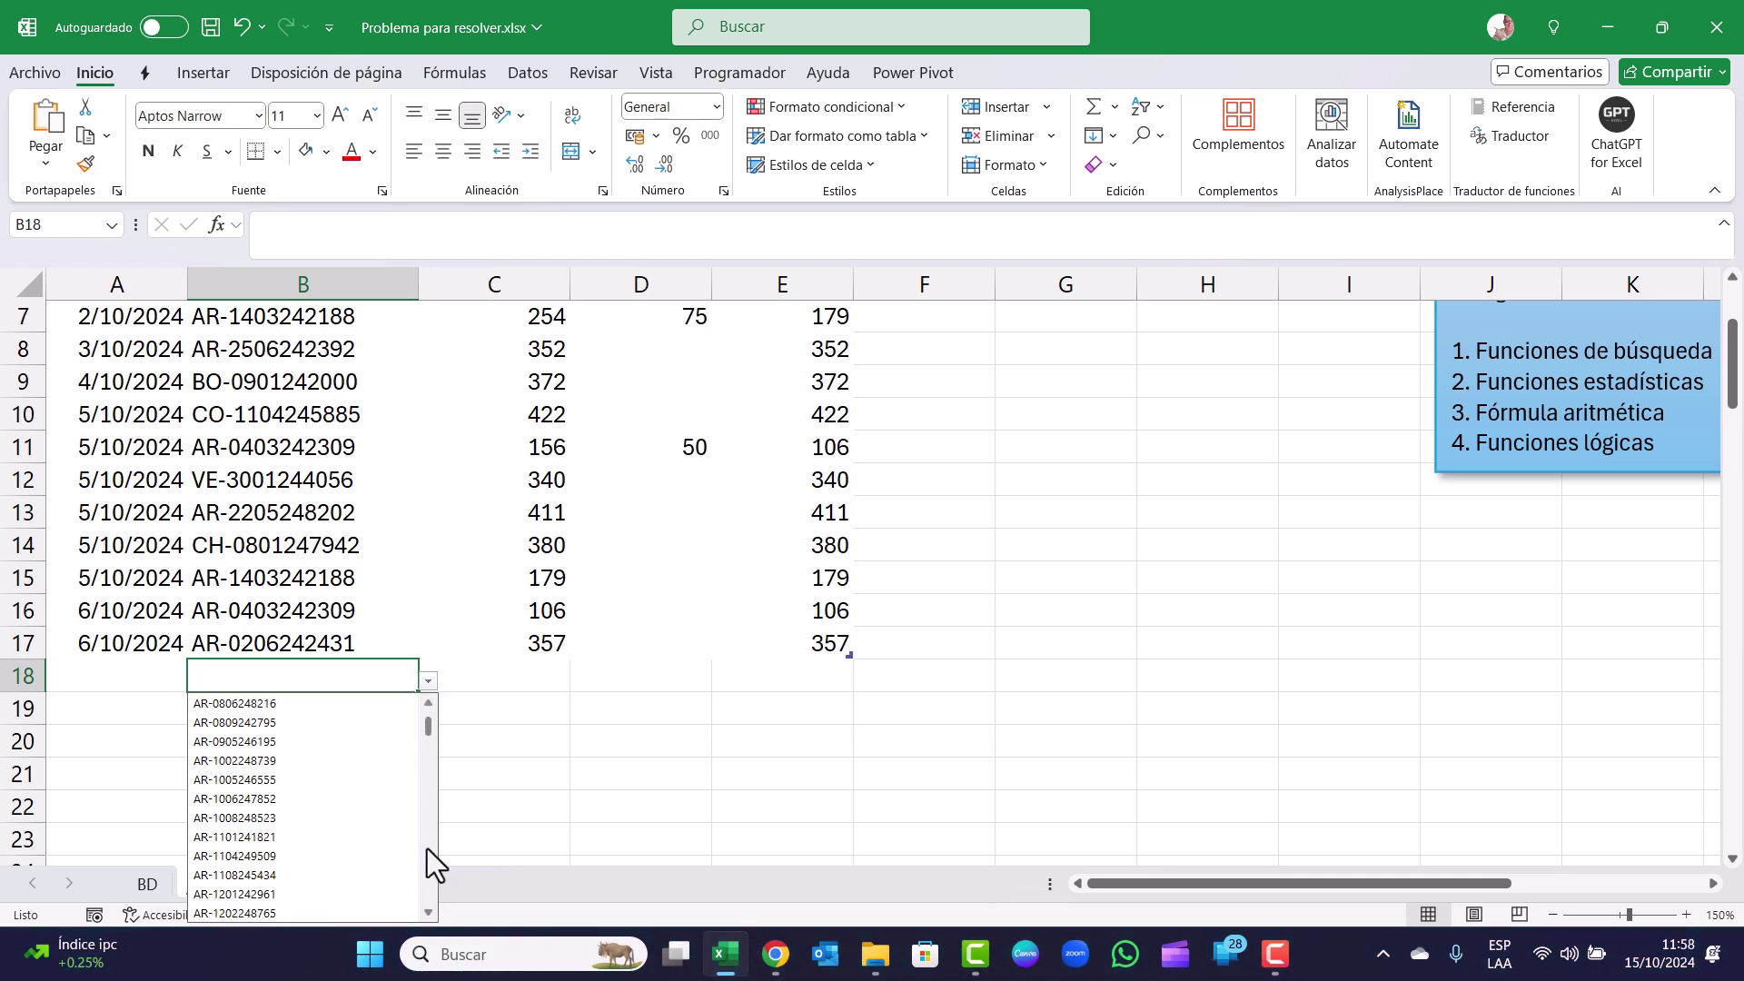
scroll(427, 849, "down", 2)
scroll(427, 848, "down", 2)
scroll(427, 849, "down", 2)
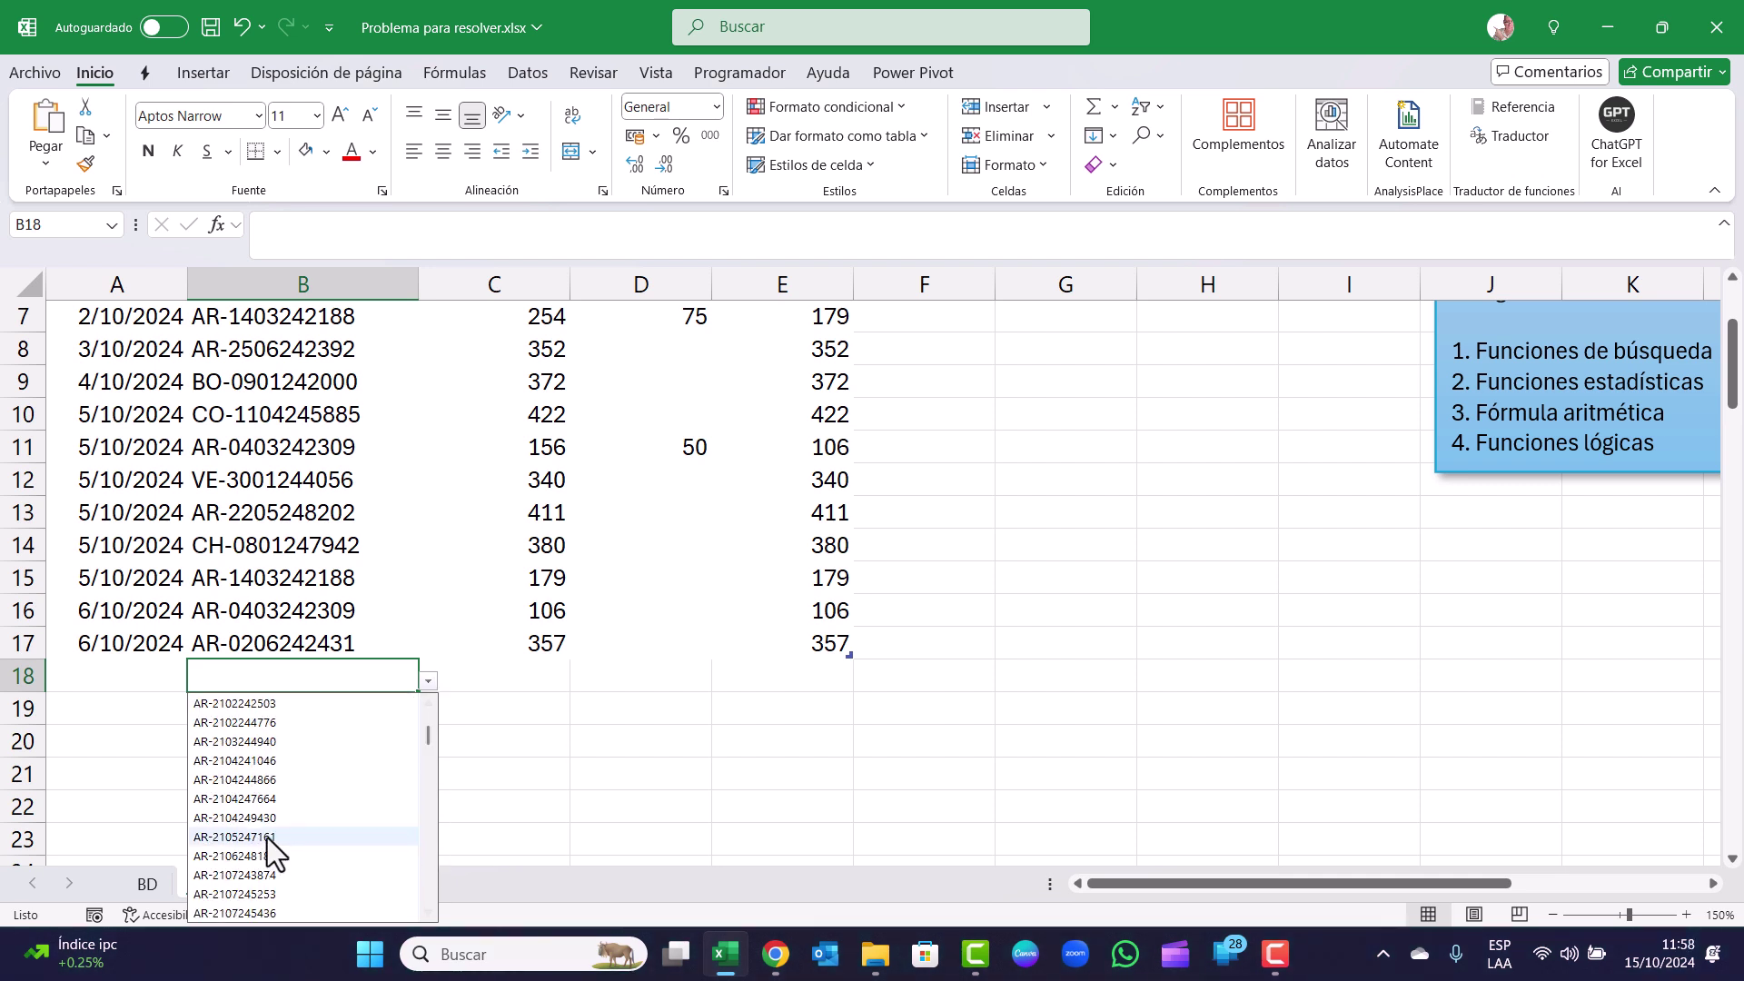
left_click(267, 838)
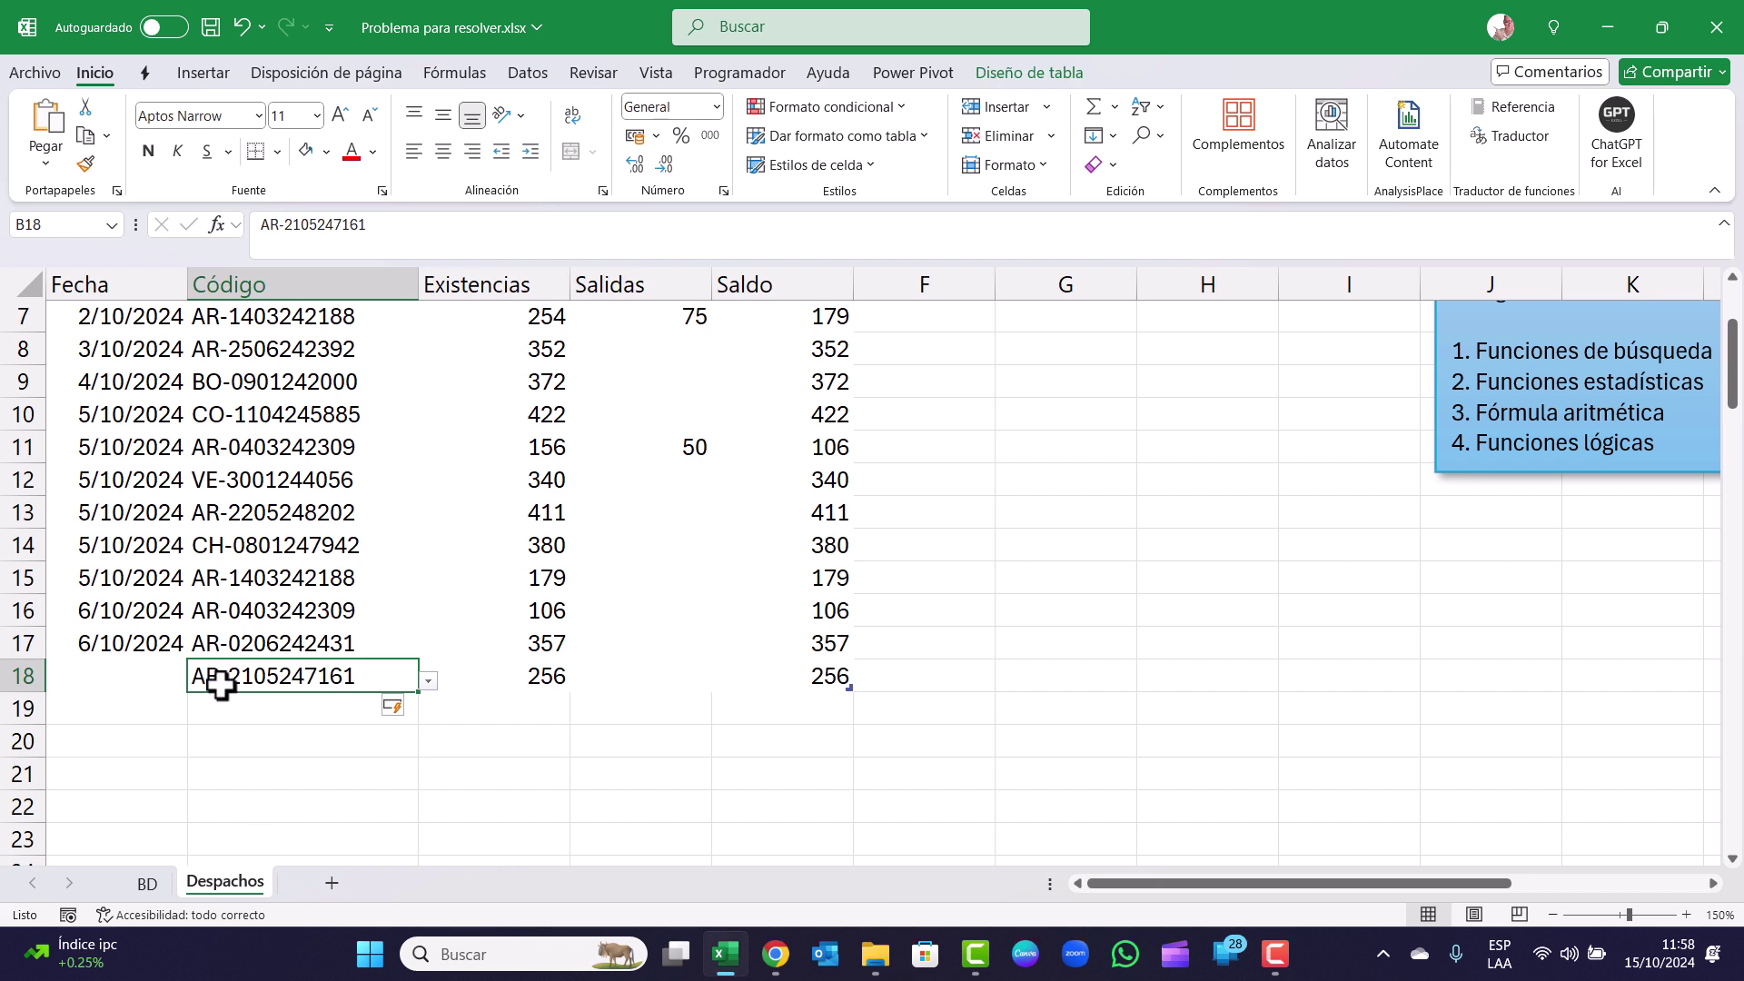
Enter 50 as Salidas in row 18, giving a Saldo of 206
left_click(534, 674)
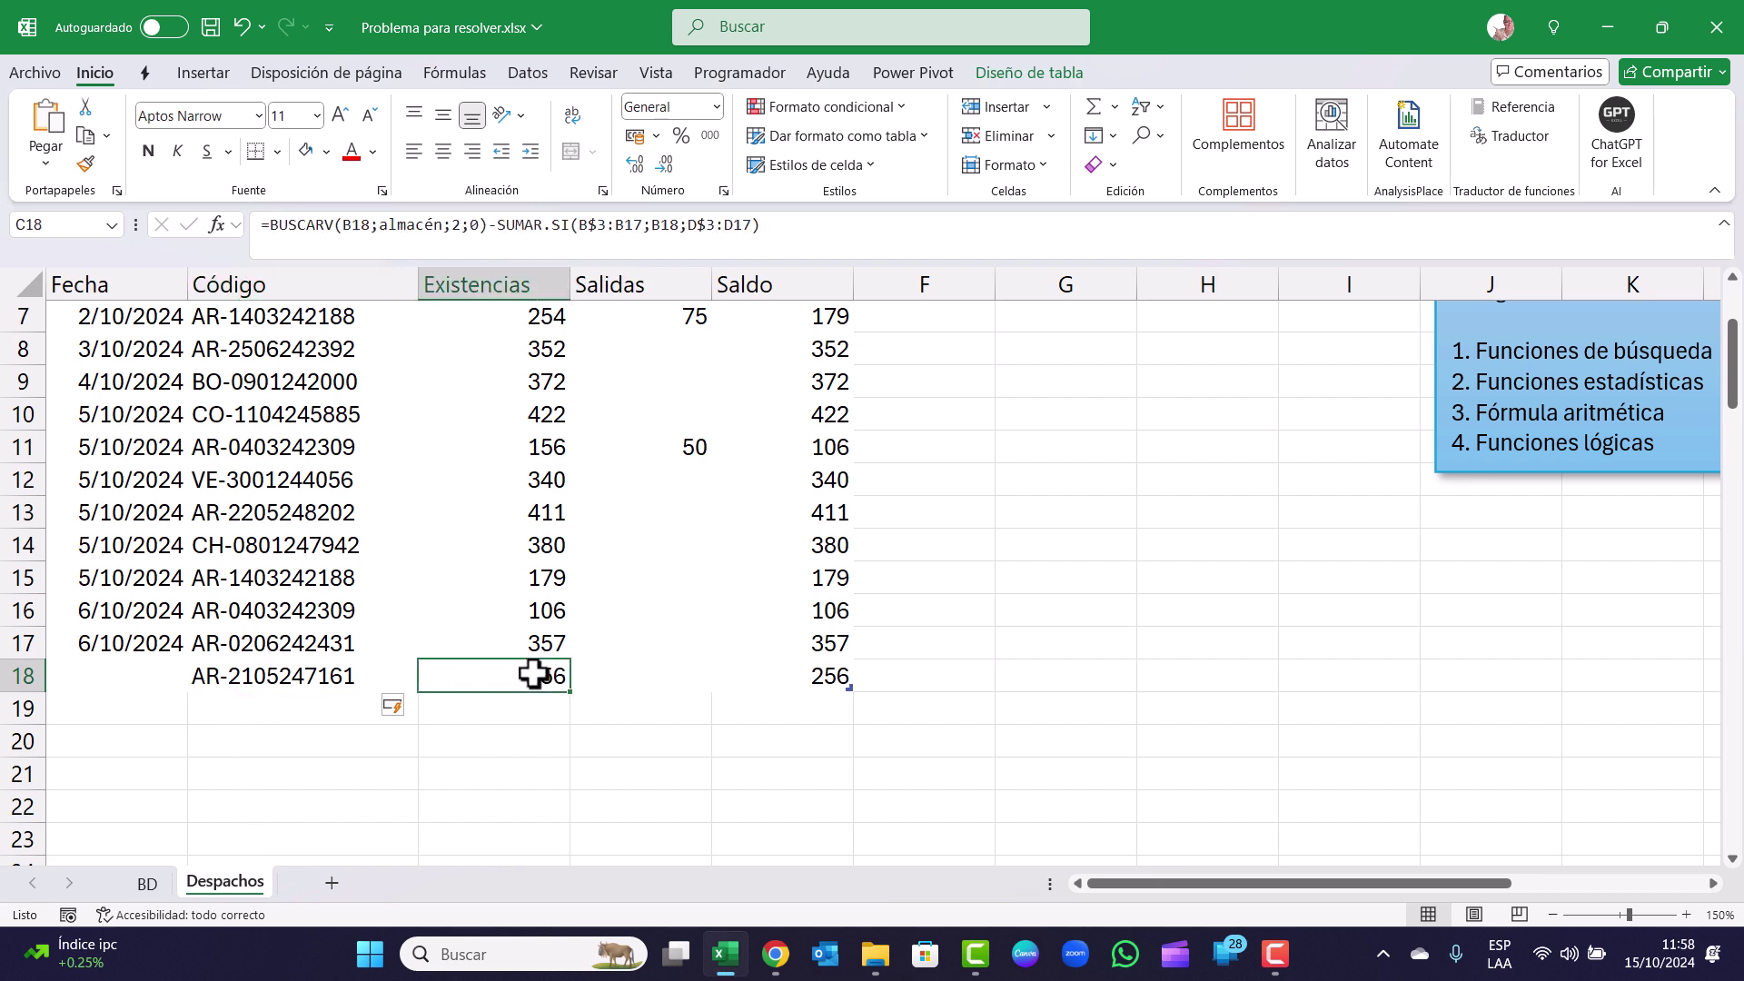
left_click(781, 677)
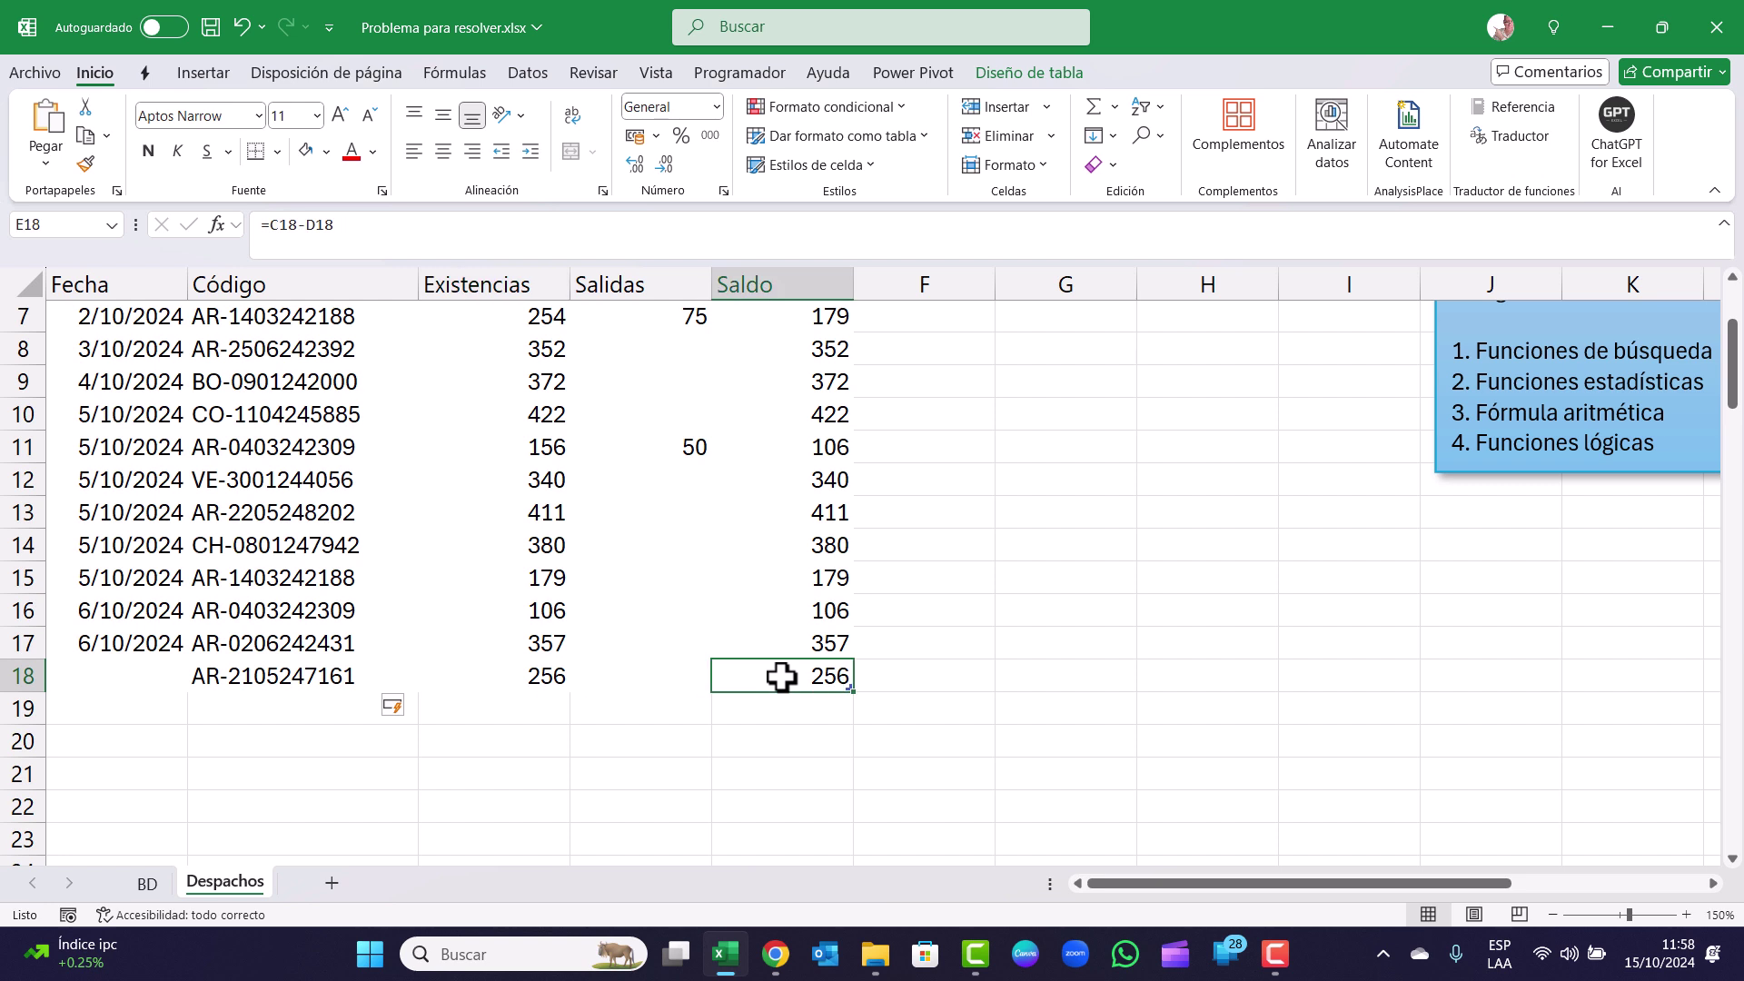
left_click(646, 677)
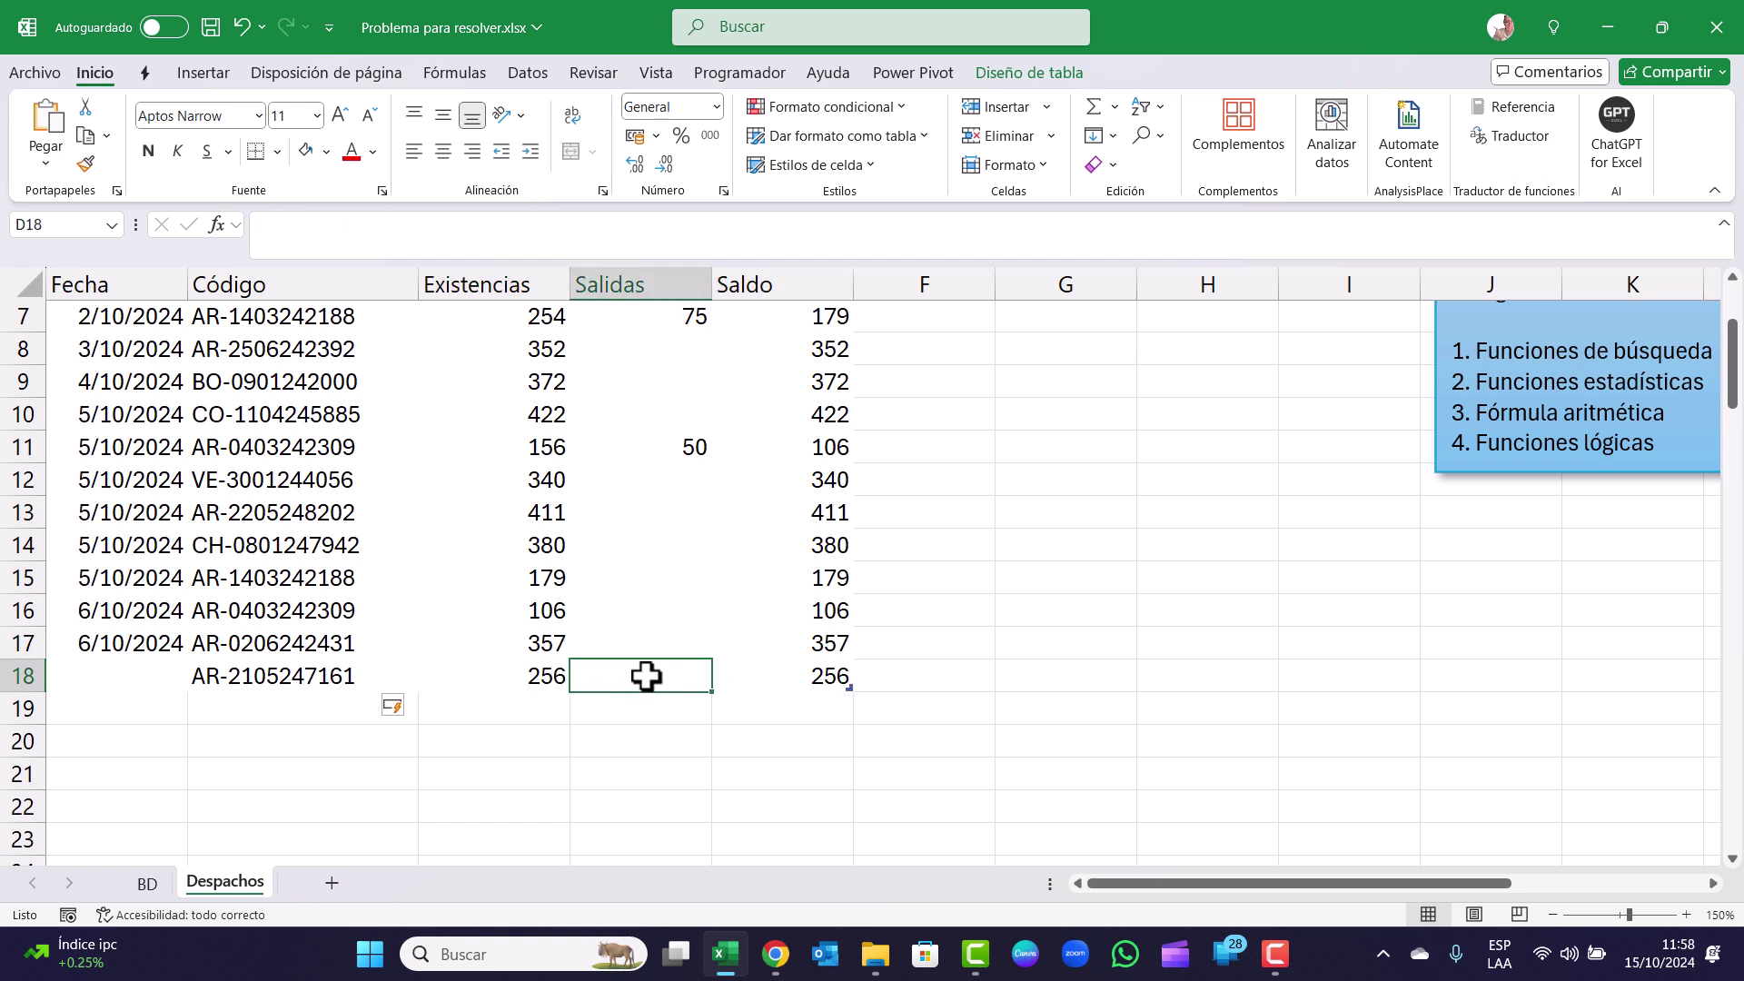
type("50")
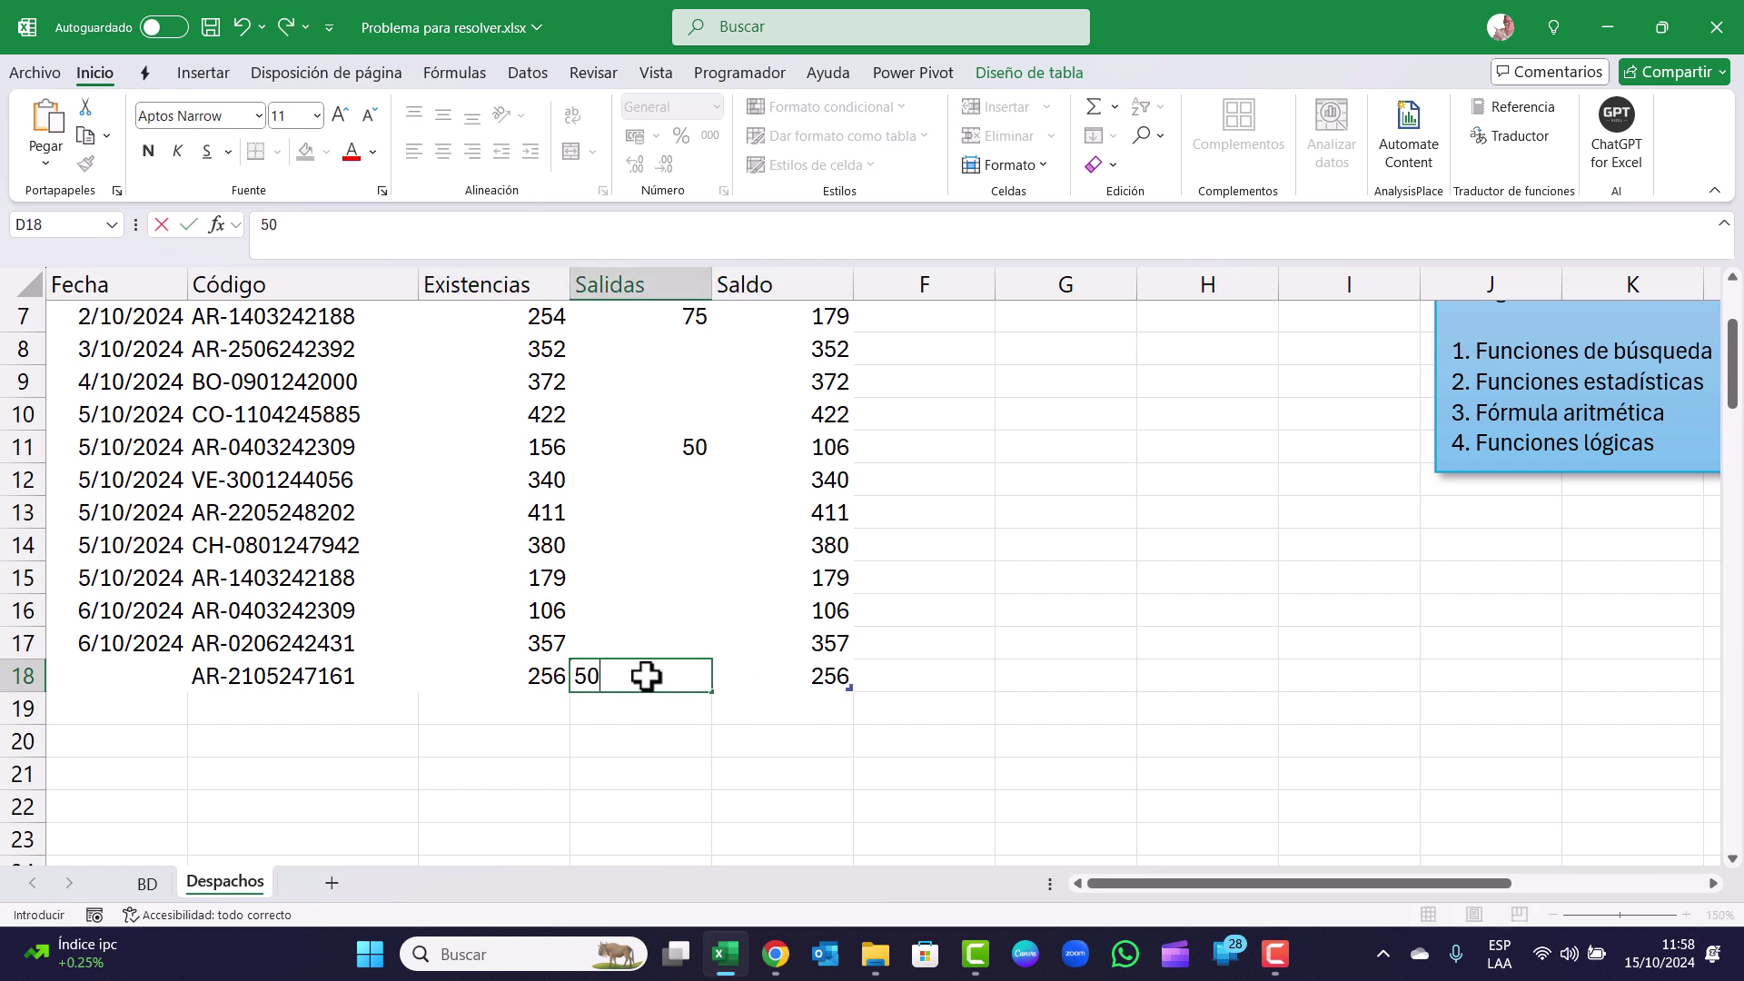
key("Return")
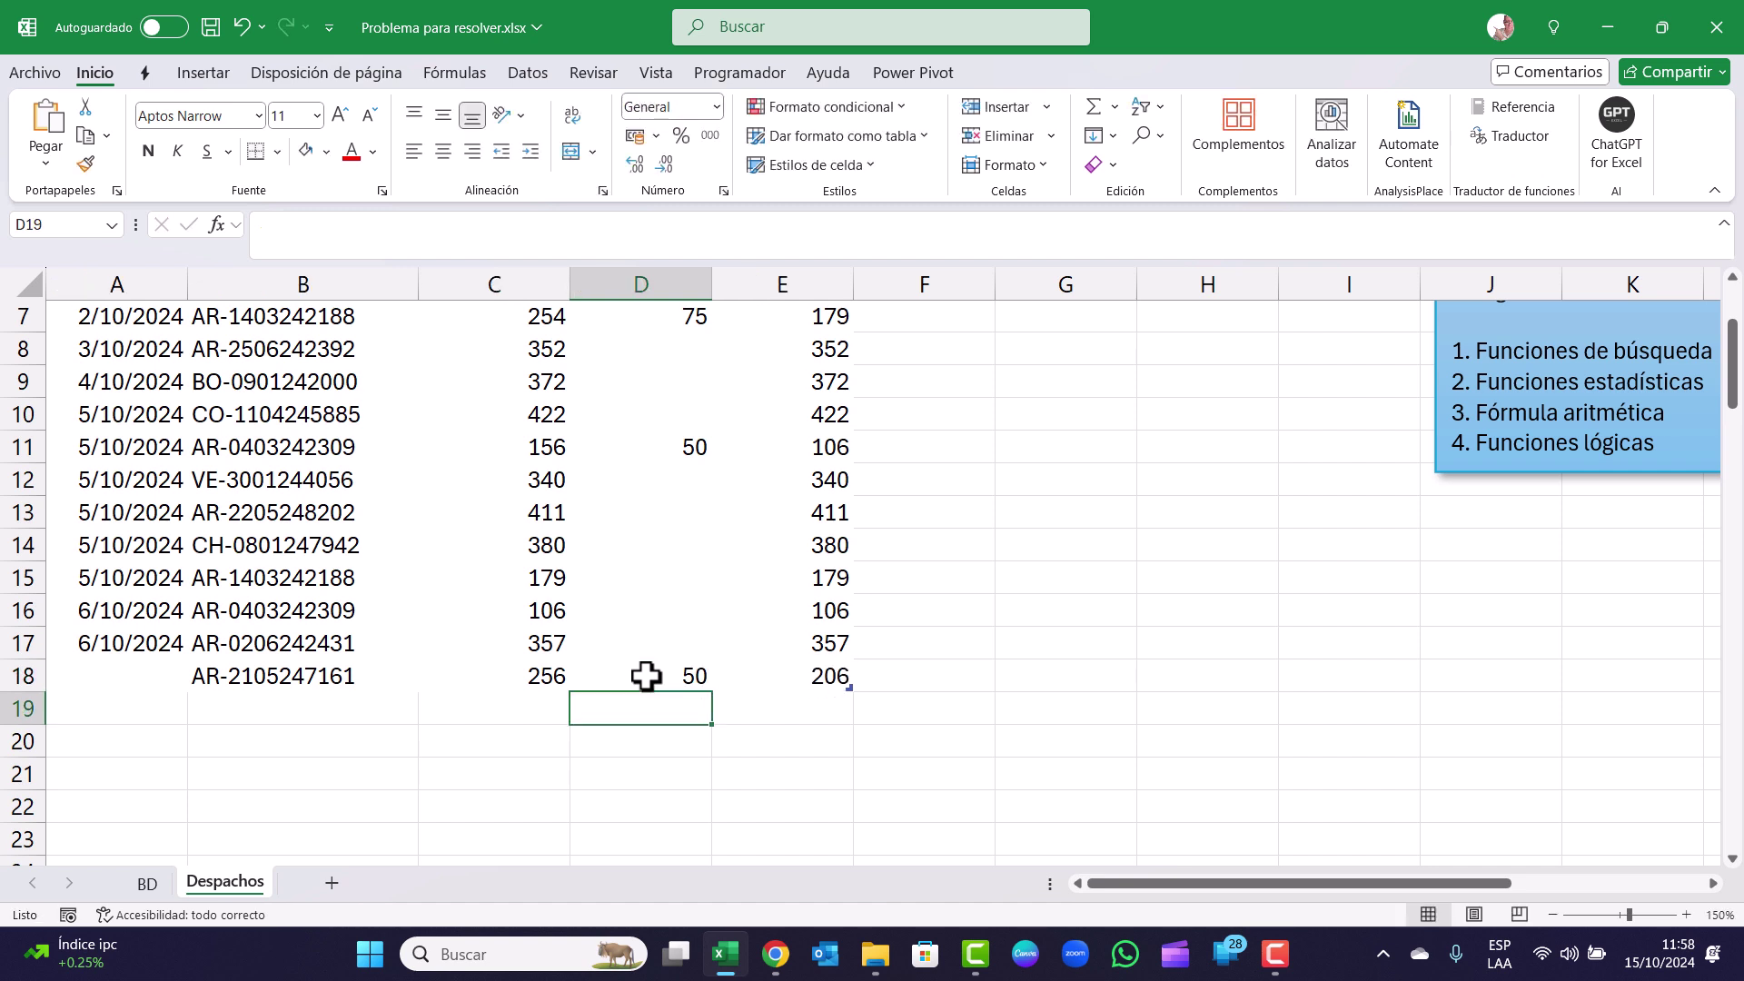
left_click(320, 670)
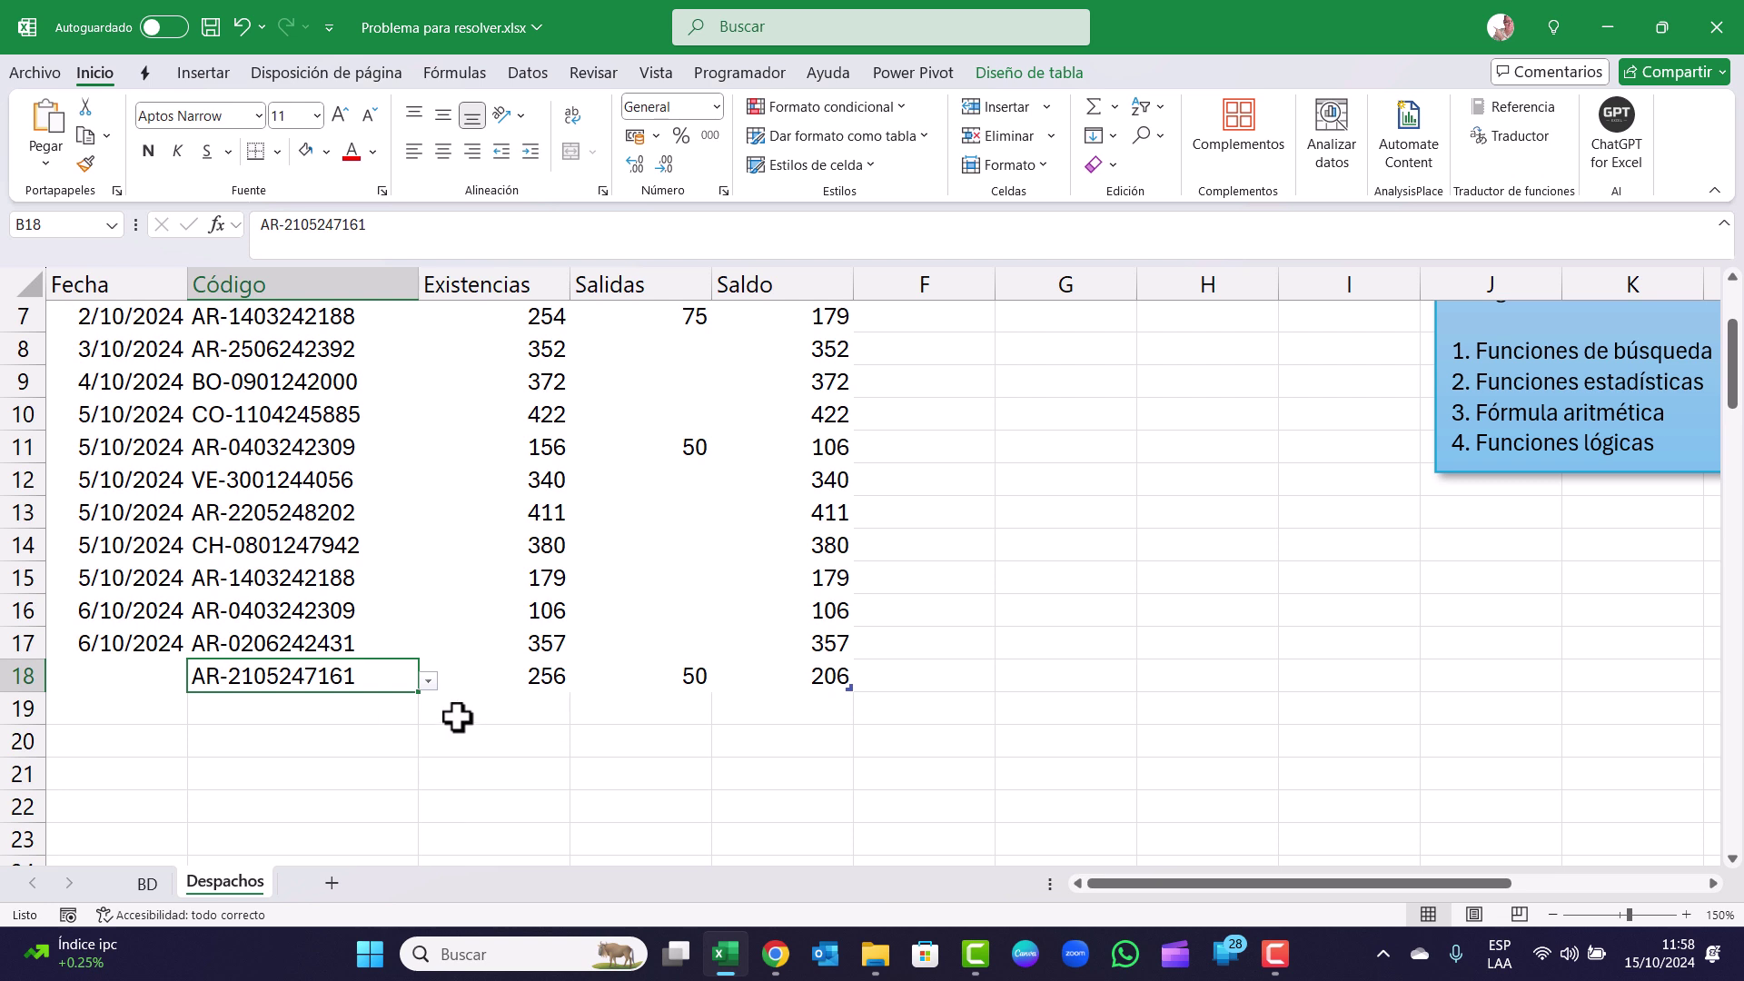
double_click(332, 680)
left_click_drag(363, 680, 182, 680)
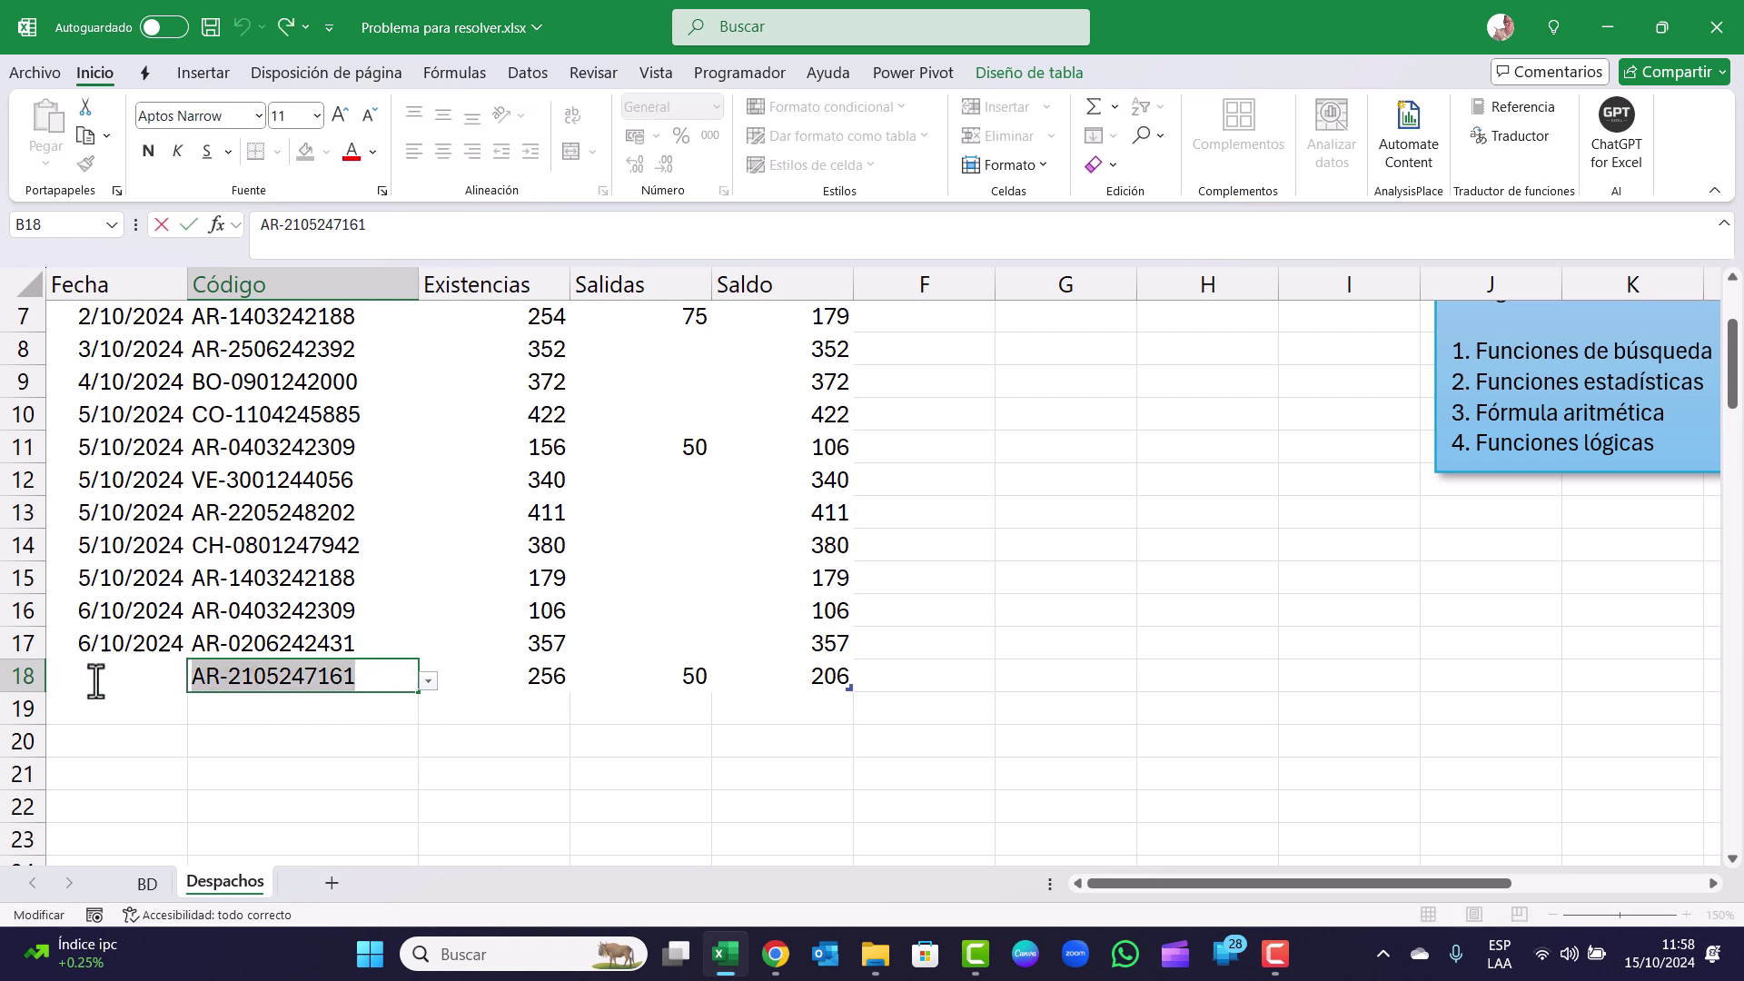
key("ctrl+c")
key("Escape")
left_click(254, 713)
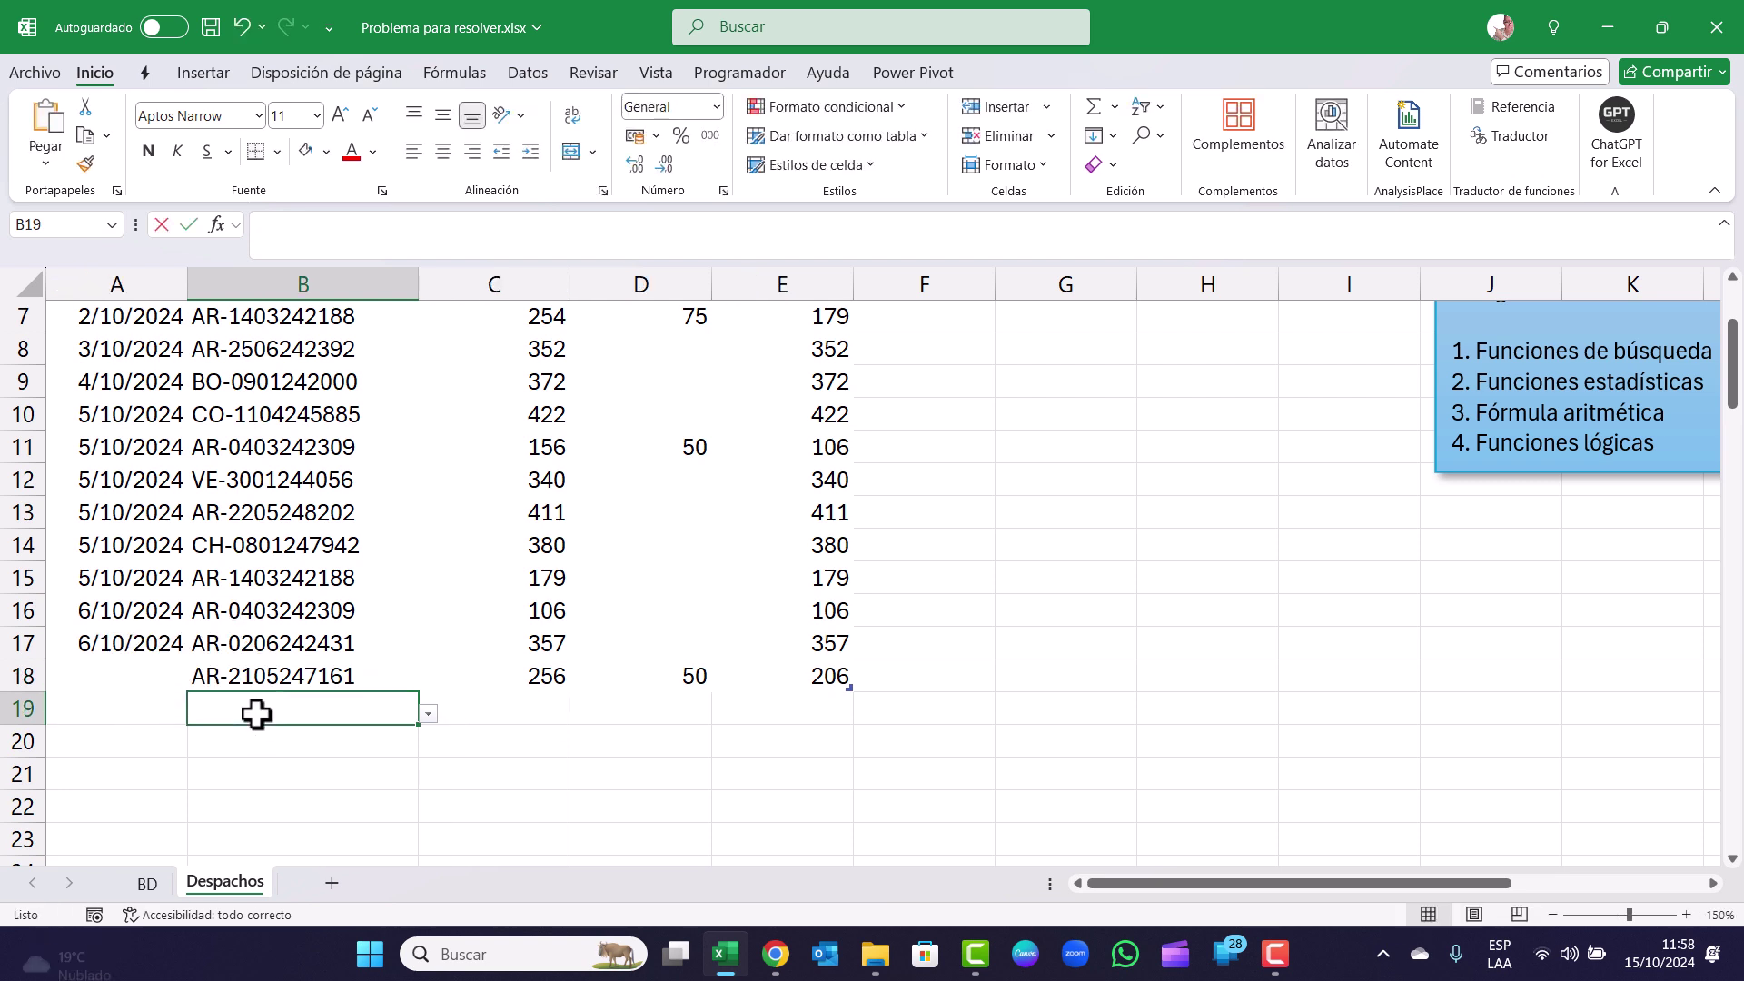
key("ctrl+v")
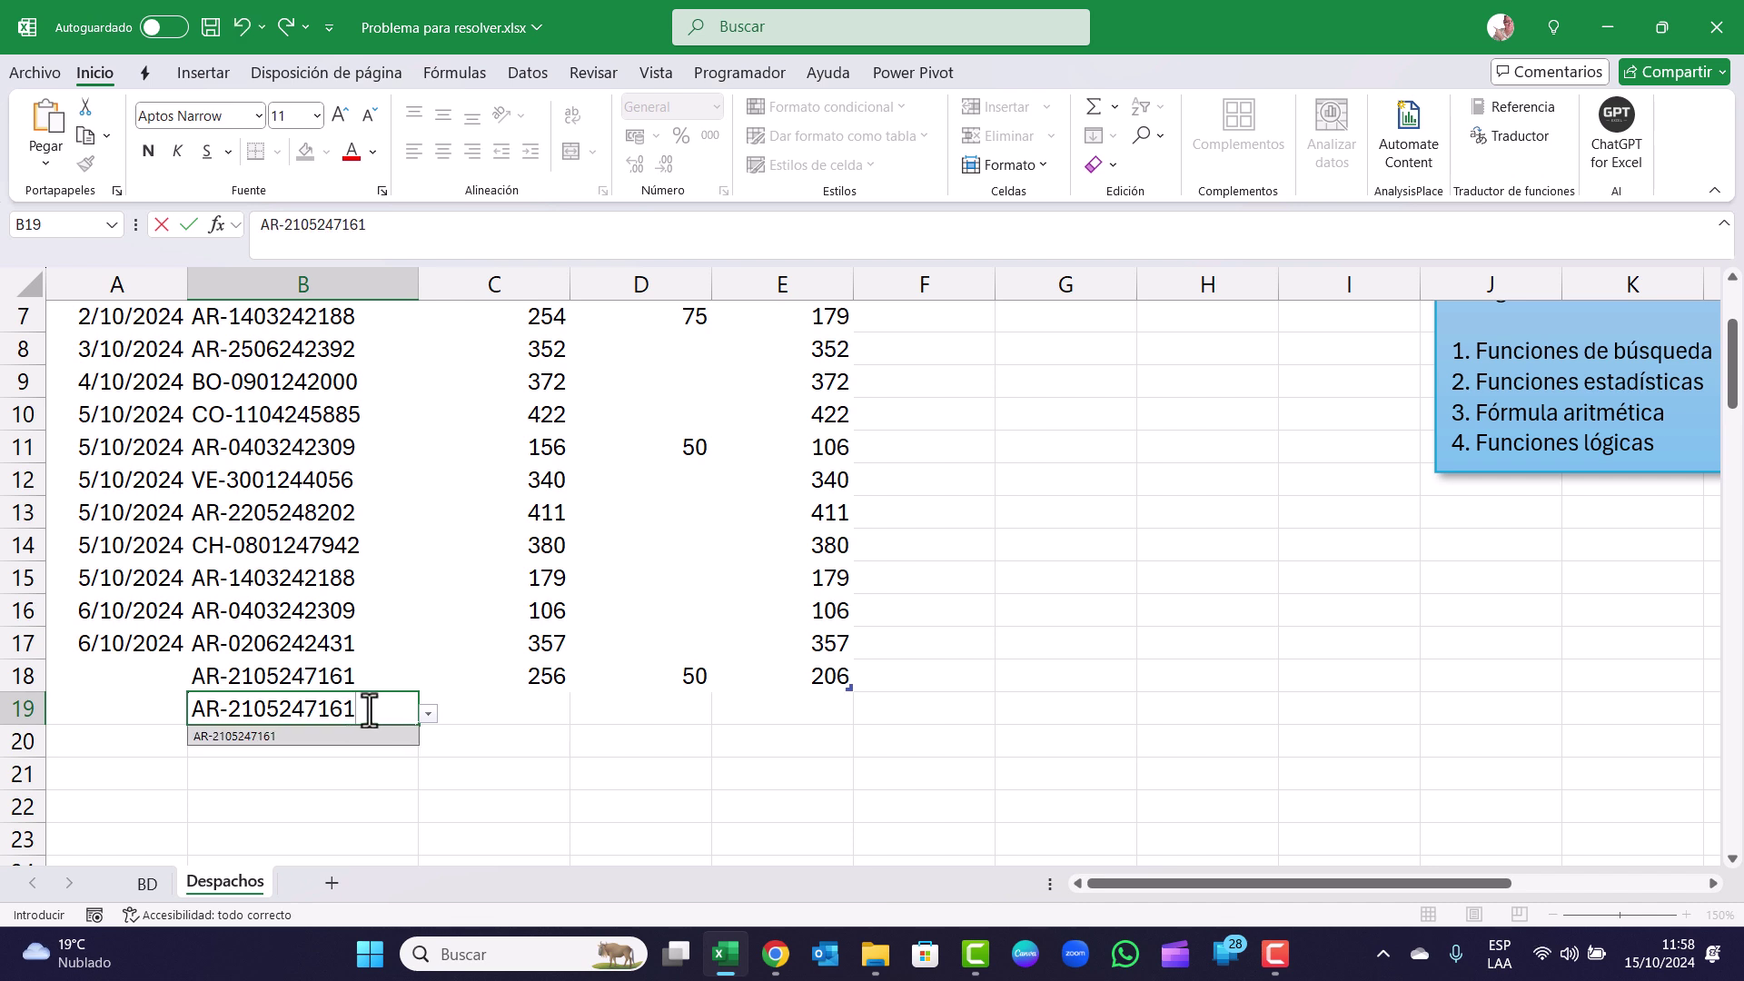
key("Return")
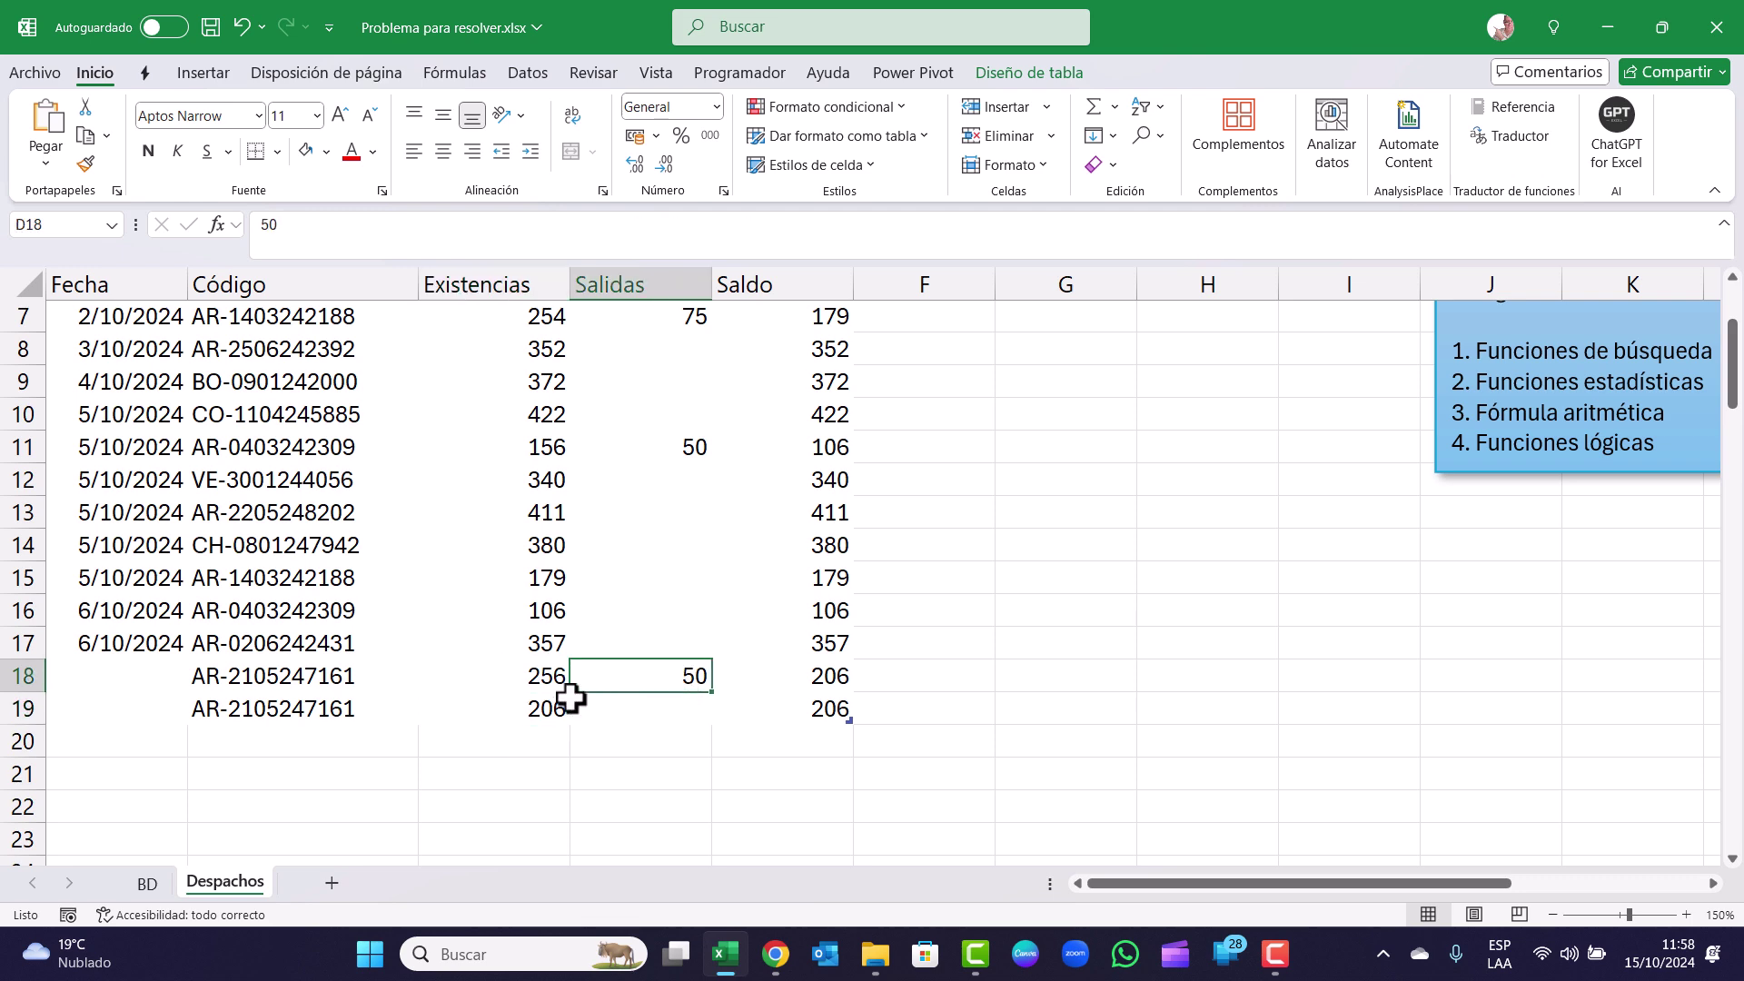
left_click(552, 709)
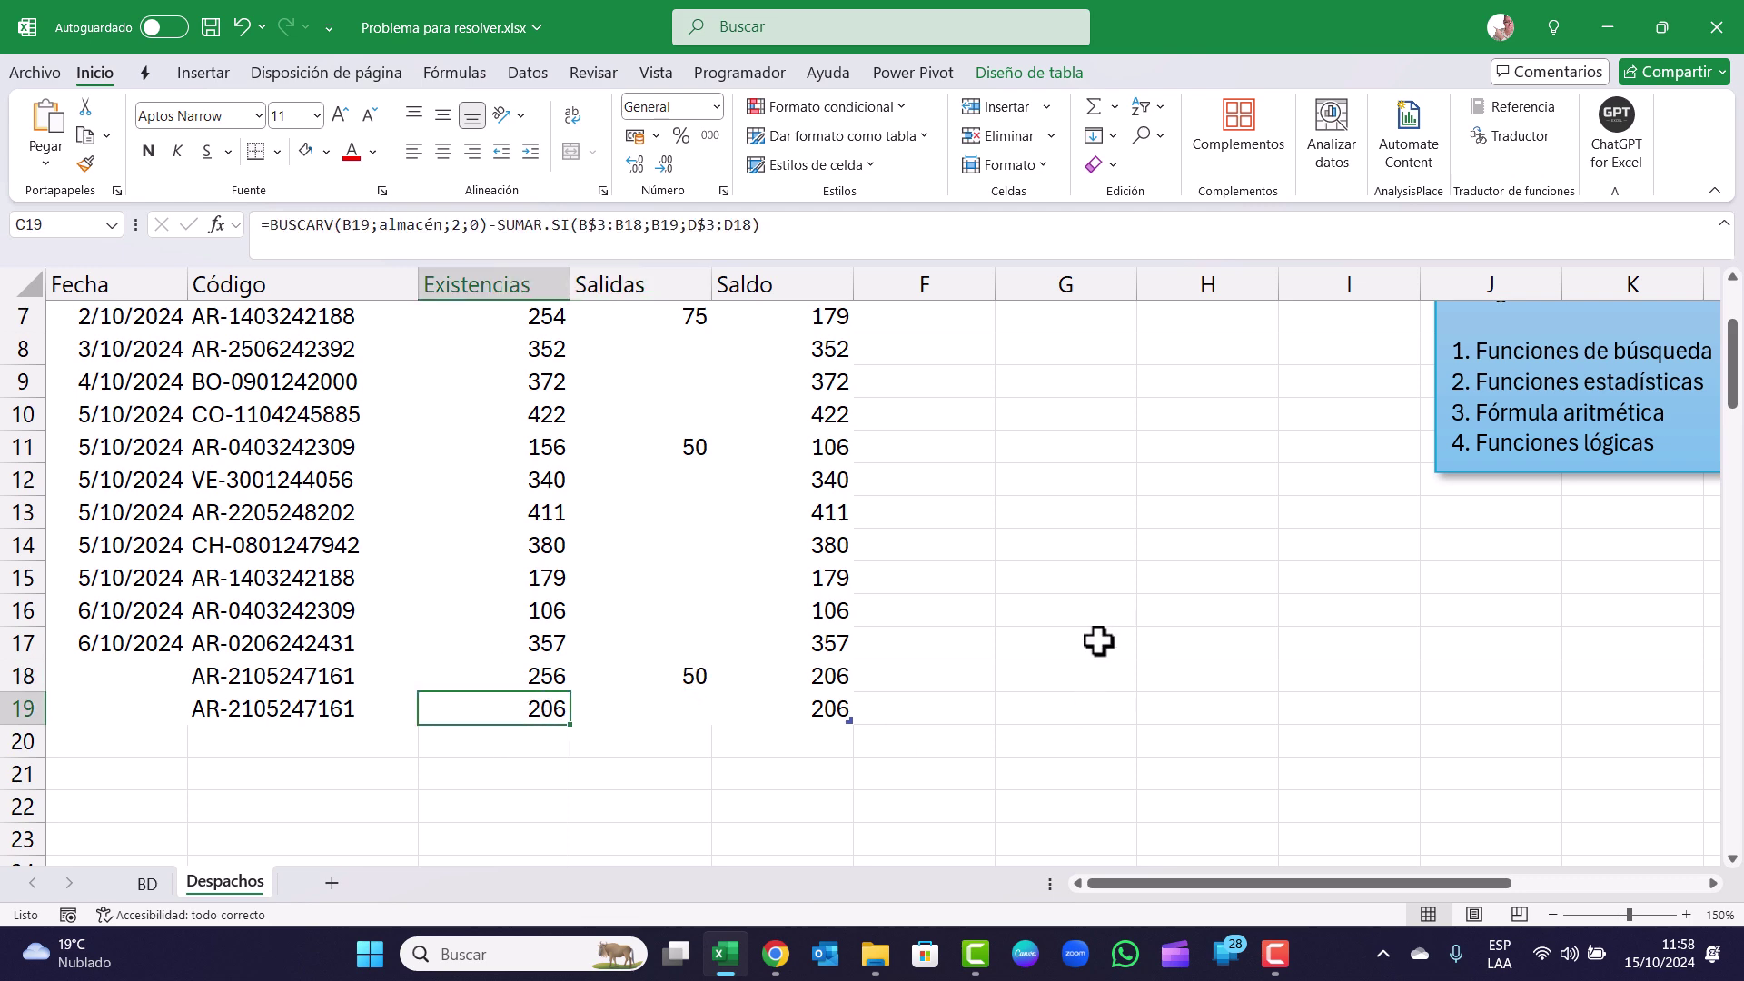